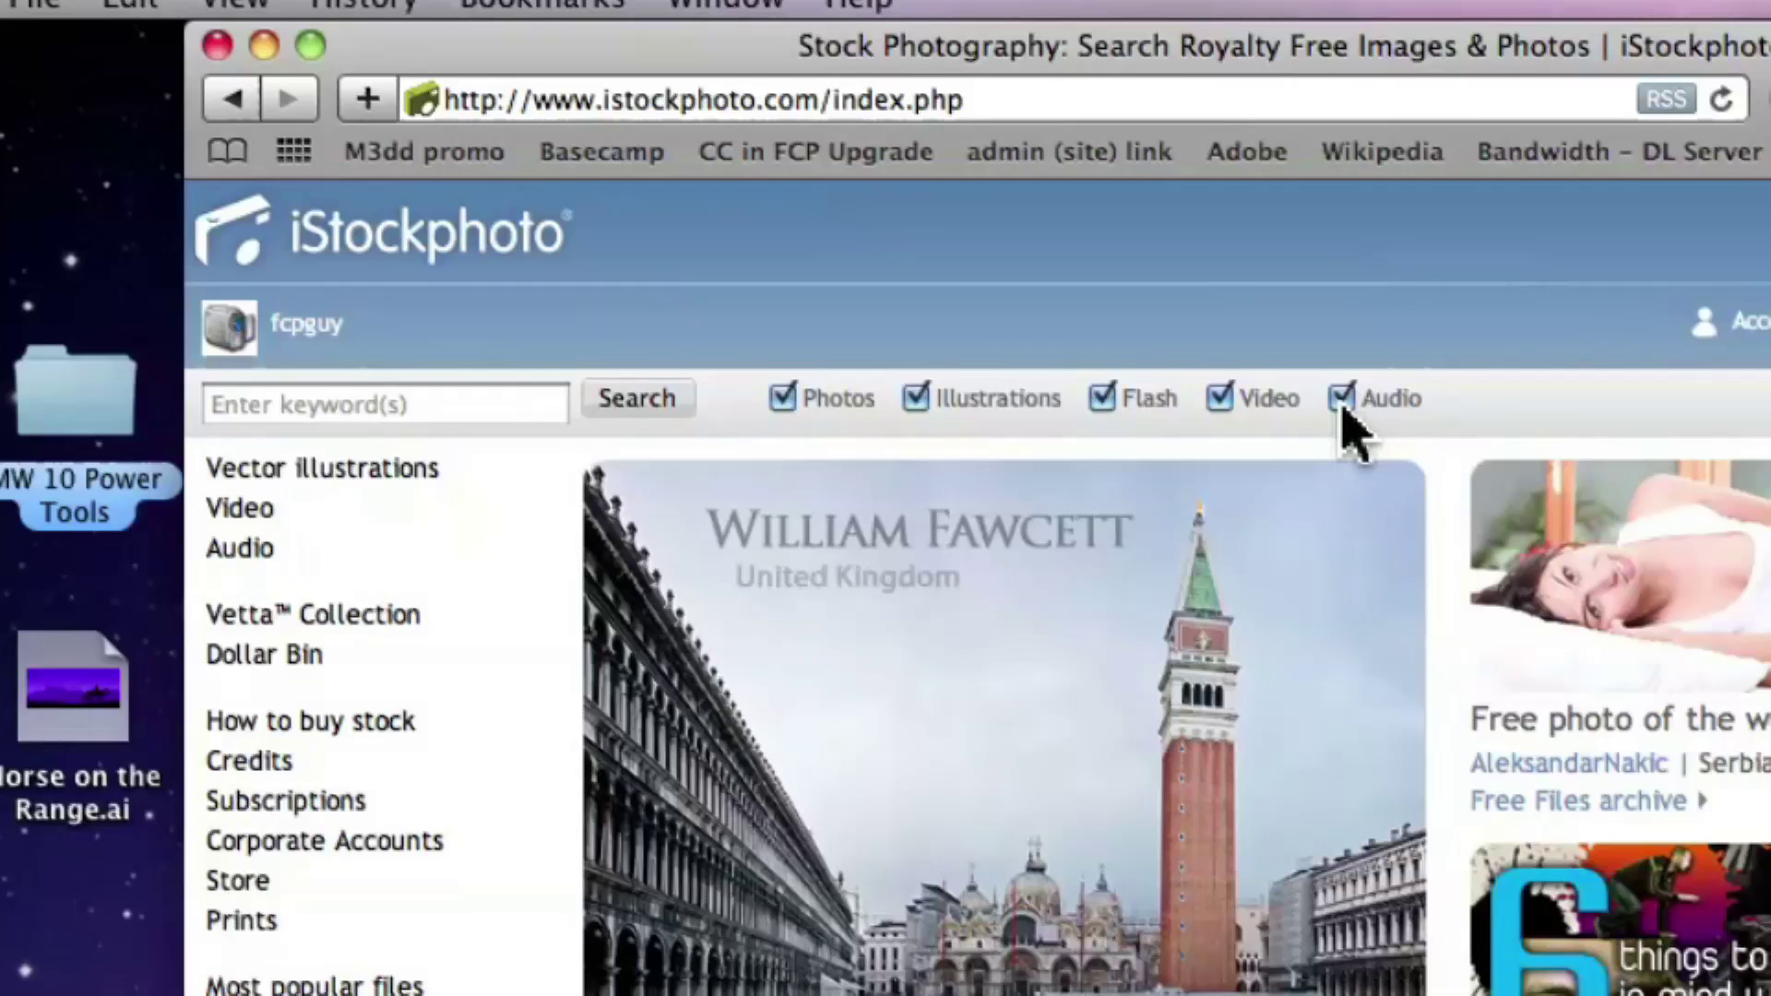
# Limit the iStockphoto search to Illustrations only and search for "sports"
pyautogui.click(1342, 404)
pyautogui.click(1222, 398)
pyautogui.click(1102, 401)
pyautogui.click(783, 401)
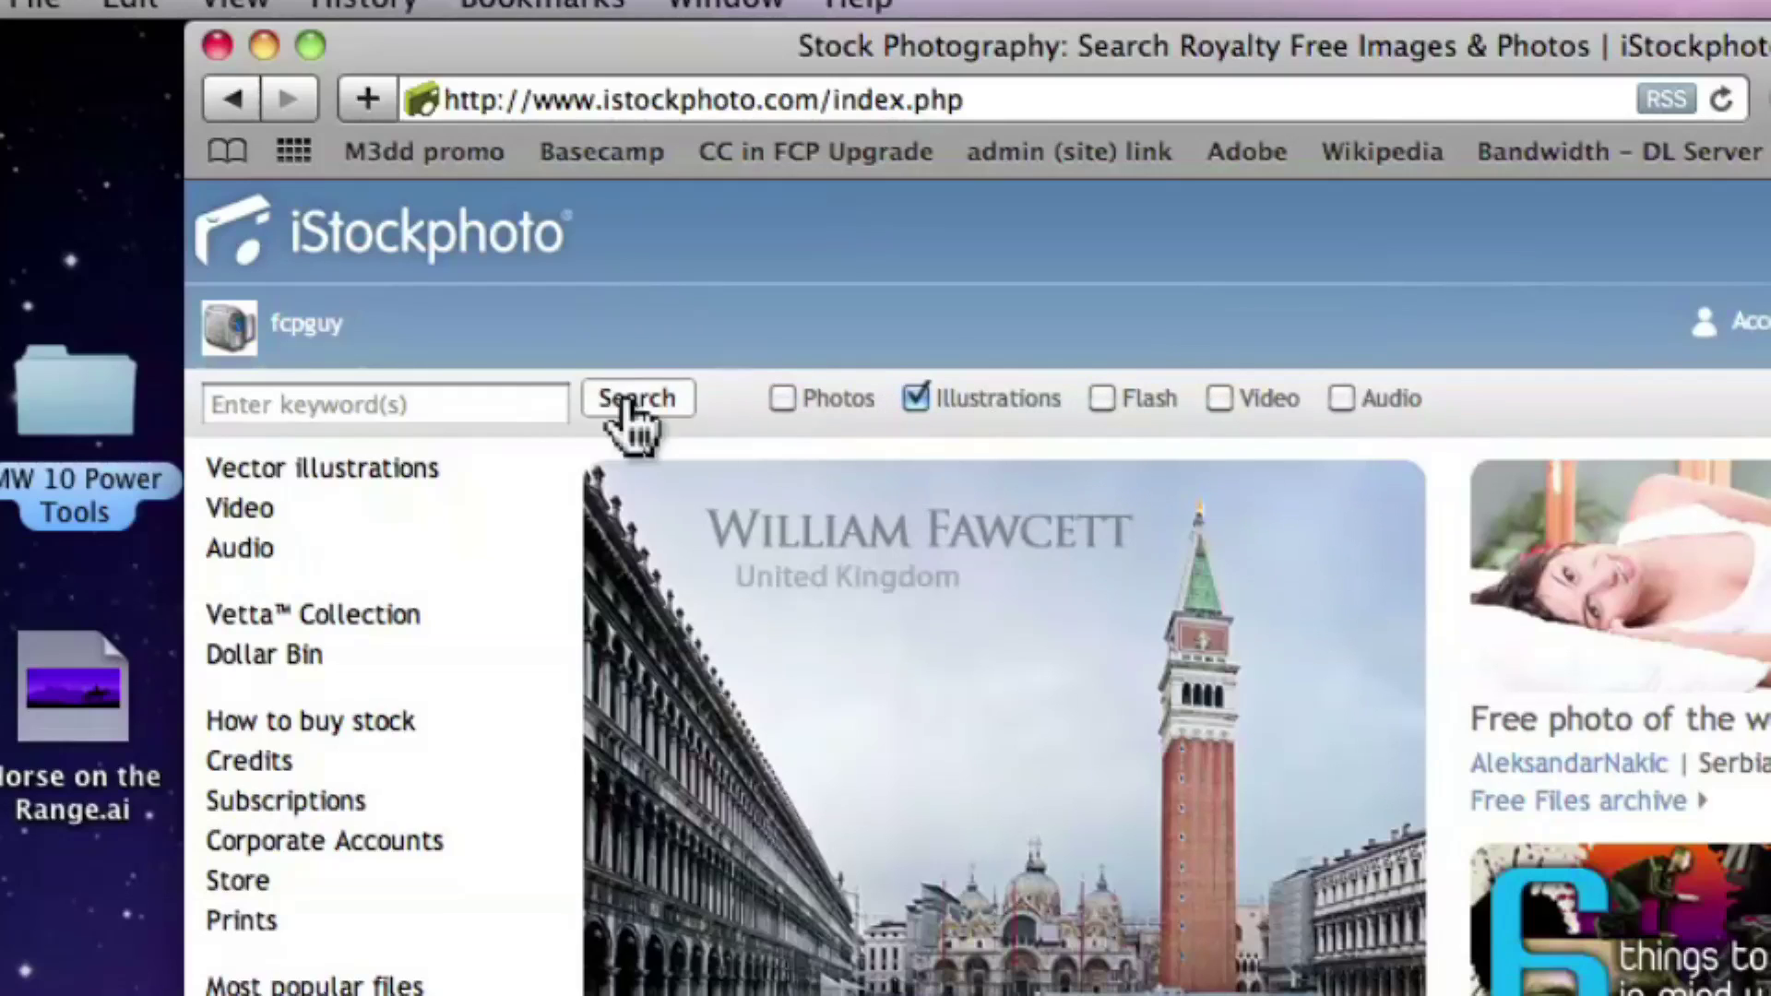
pyautogui.click(514, 406)
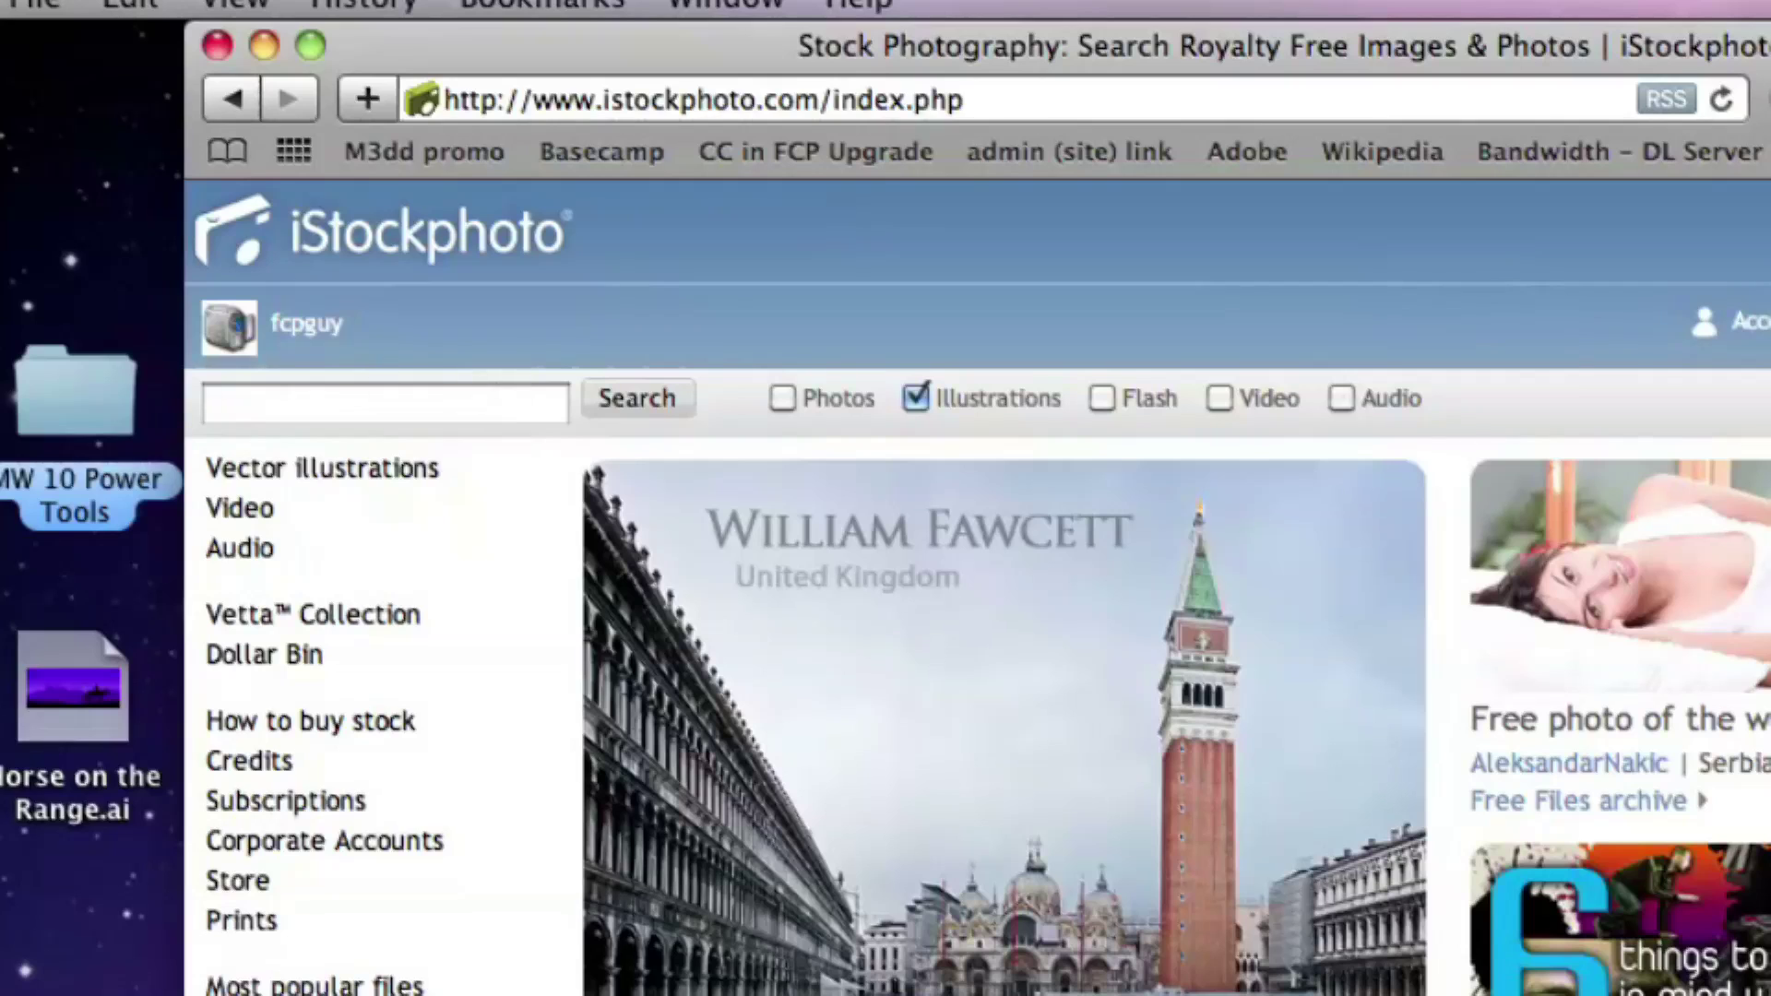
pyautogui.write('sports')
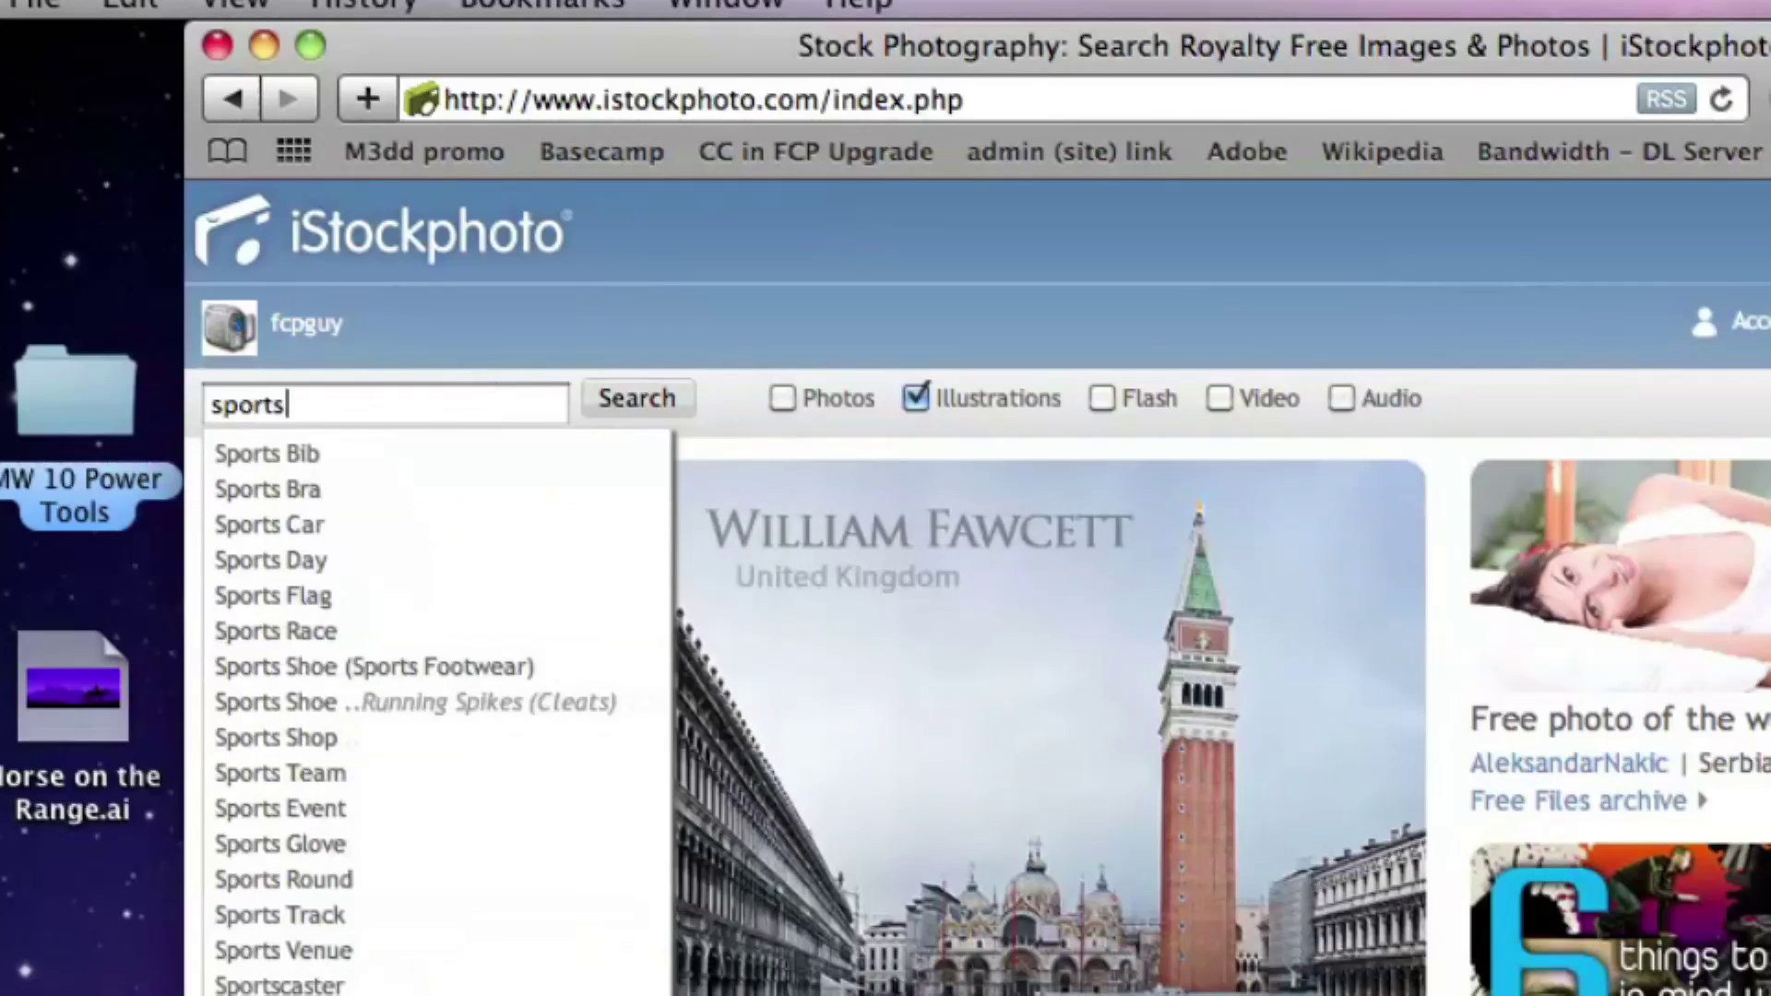
pyautogui.click(611, 403)
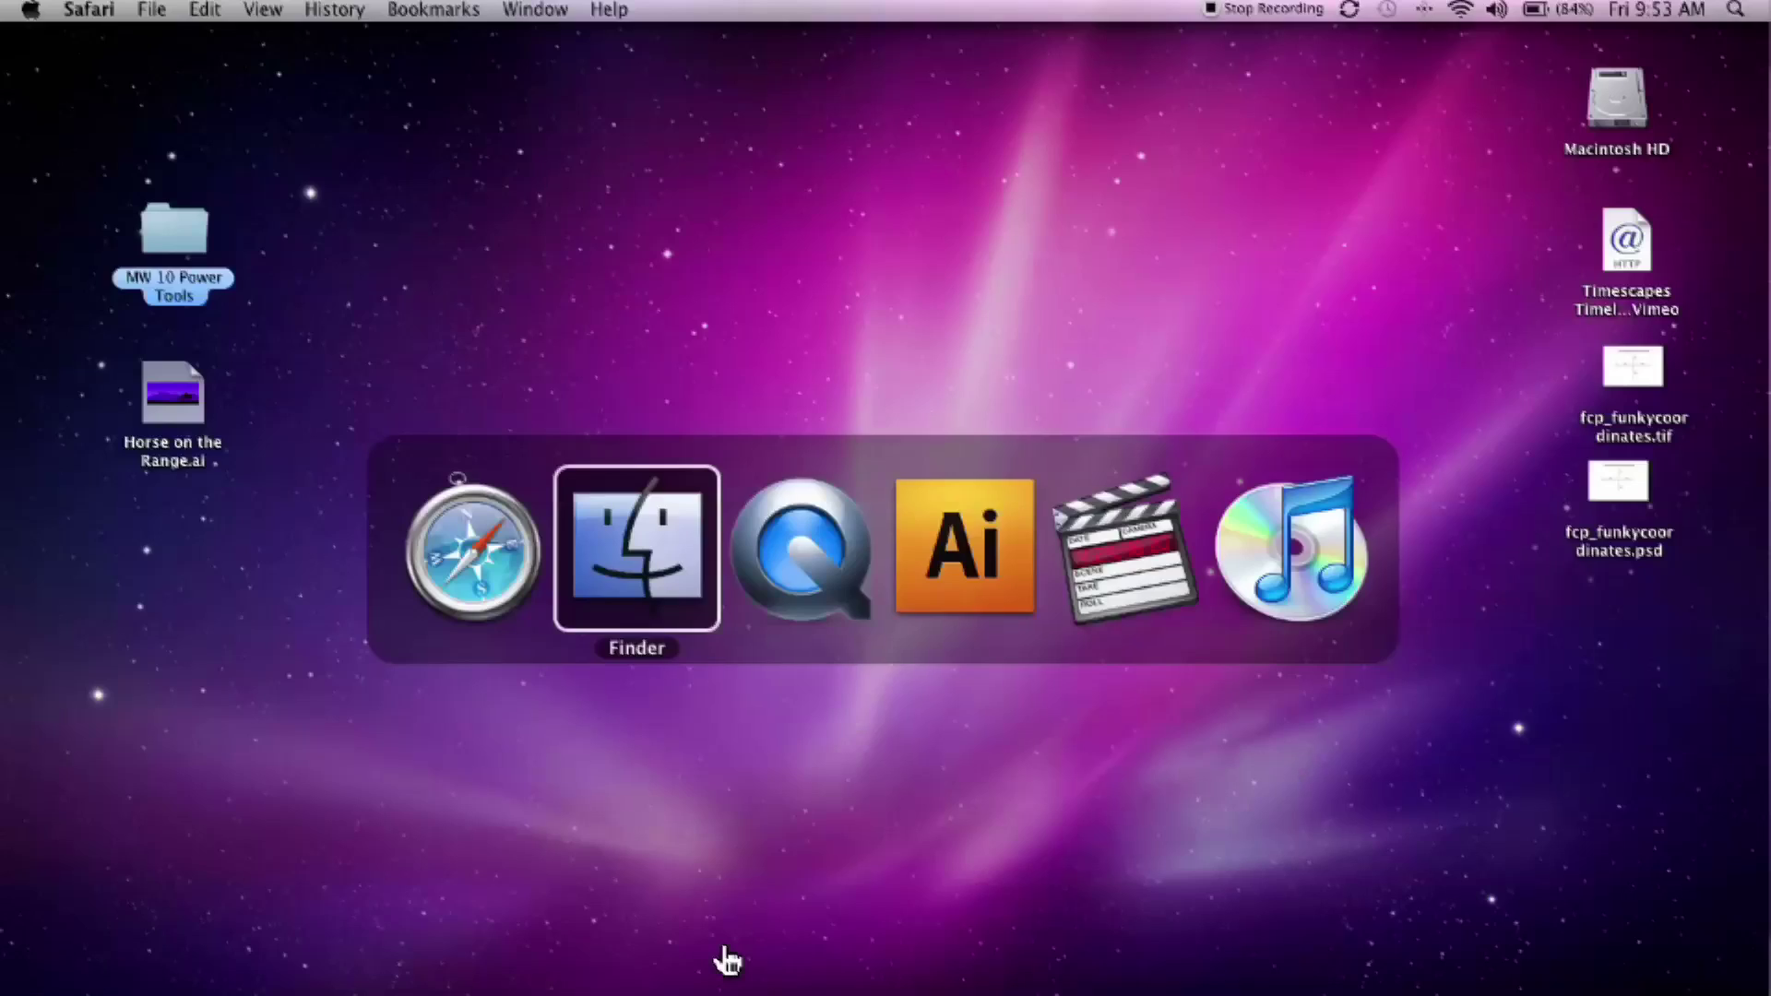
# Switch to Illustrator and examine the separate mountain, horse and rider paths in the Horse on the Range artwork, leaving nothing selected
pyautogui.press('super+Tab')
pyautogui.press('super+Tab')
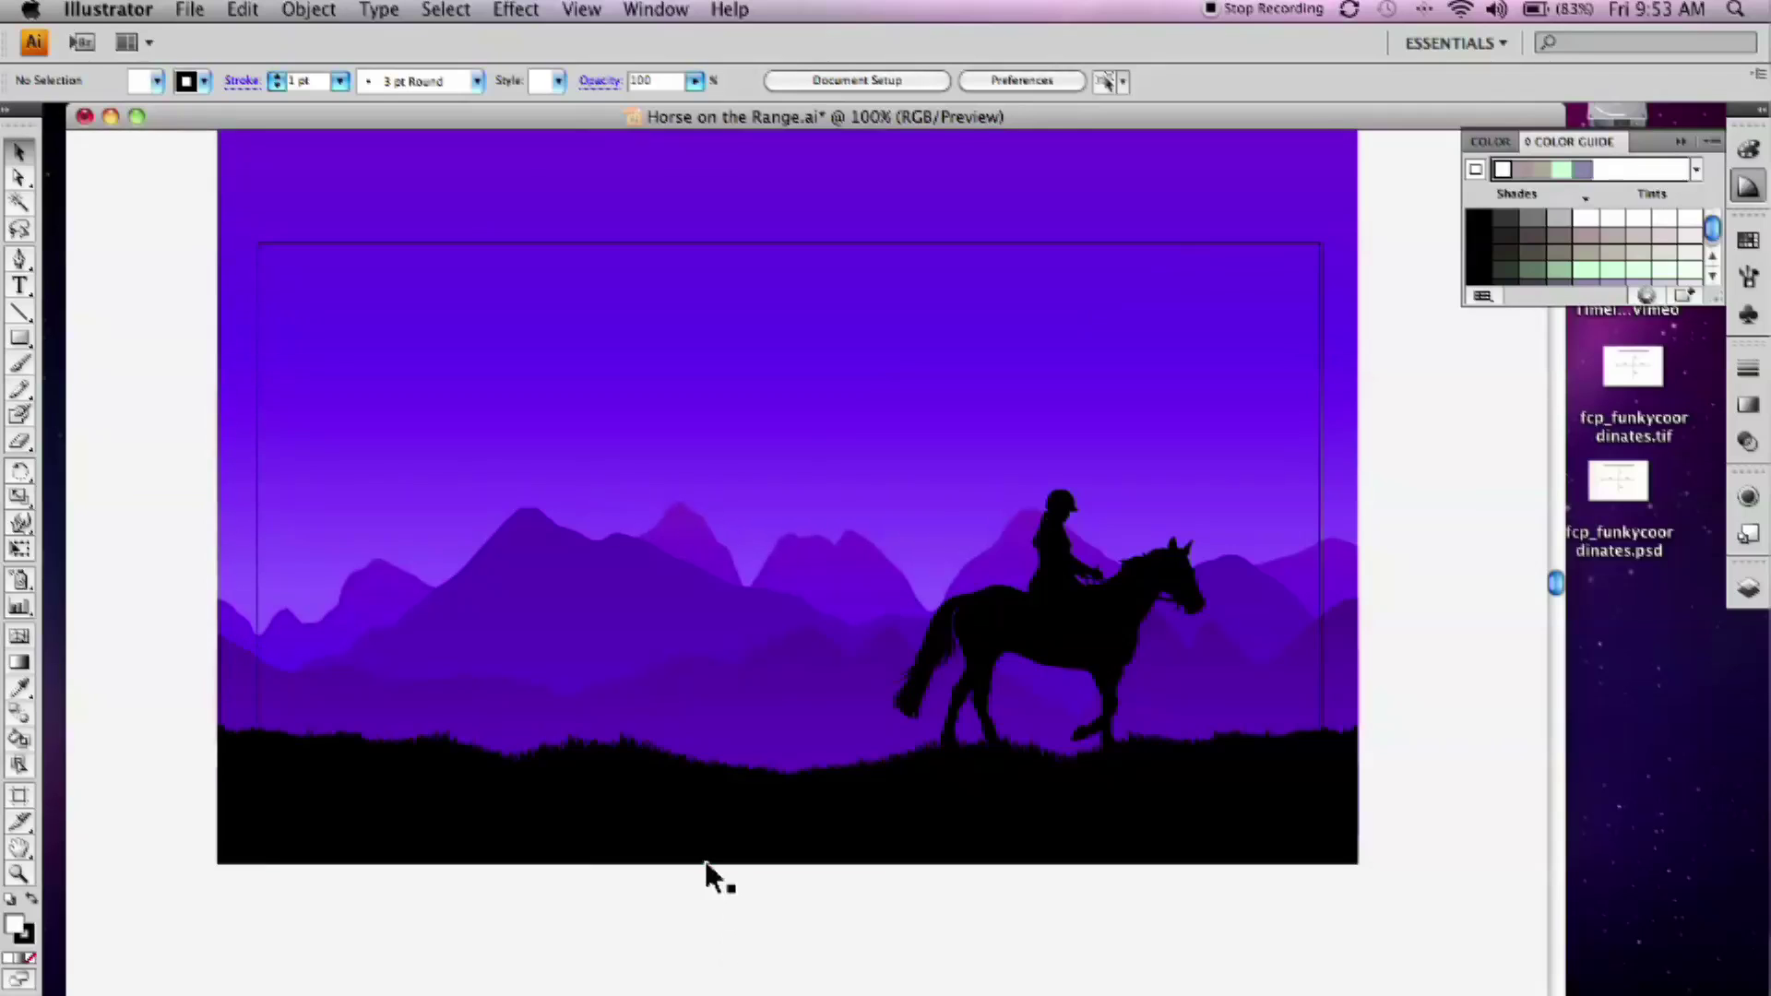
pyautogui.click(597, 653)
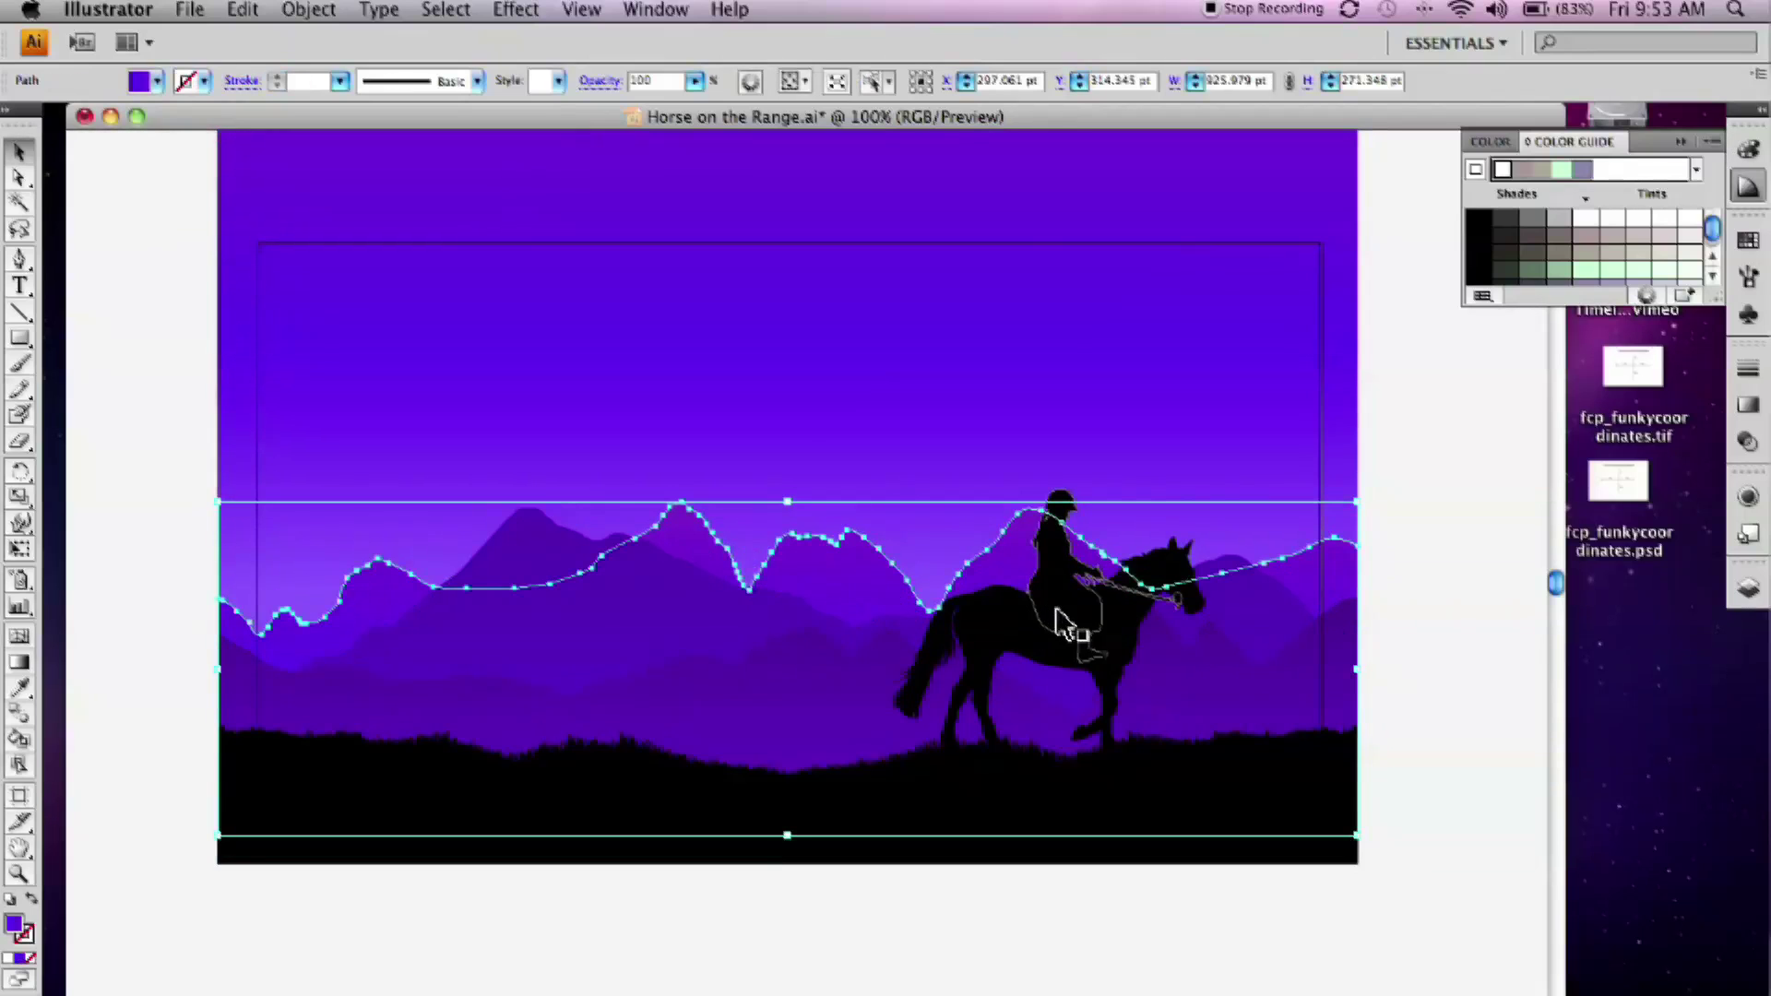
pyautogui.click(1098, 646)
pyautogui.click(1268, 627)
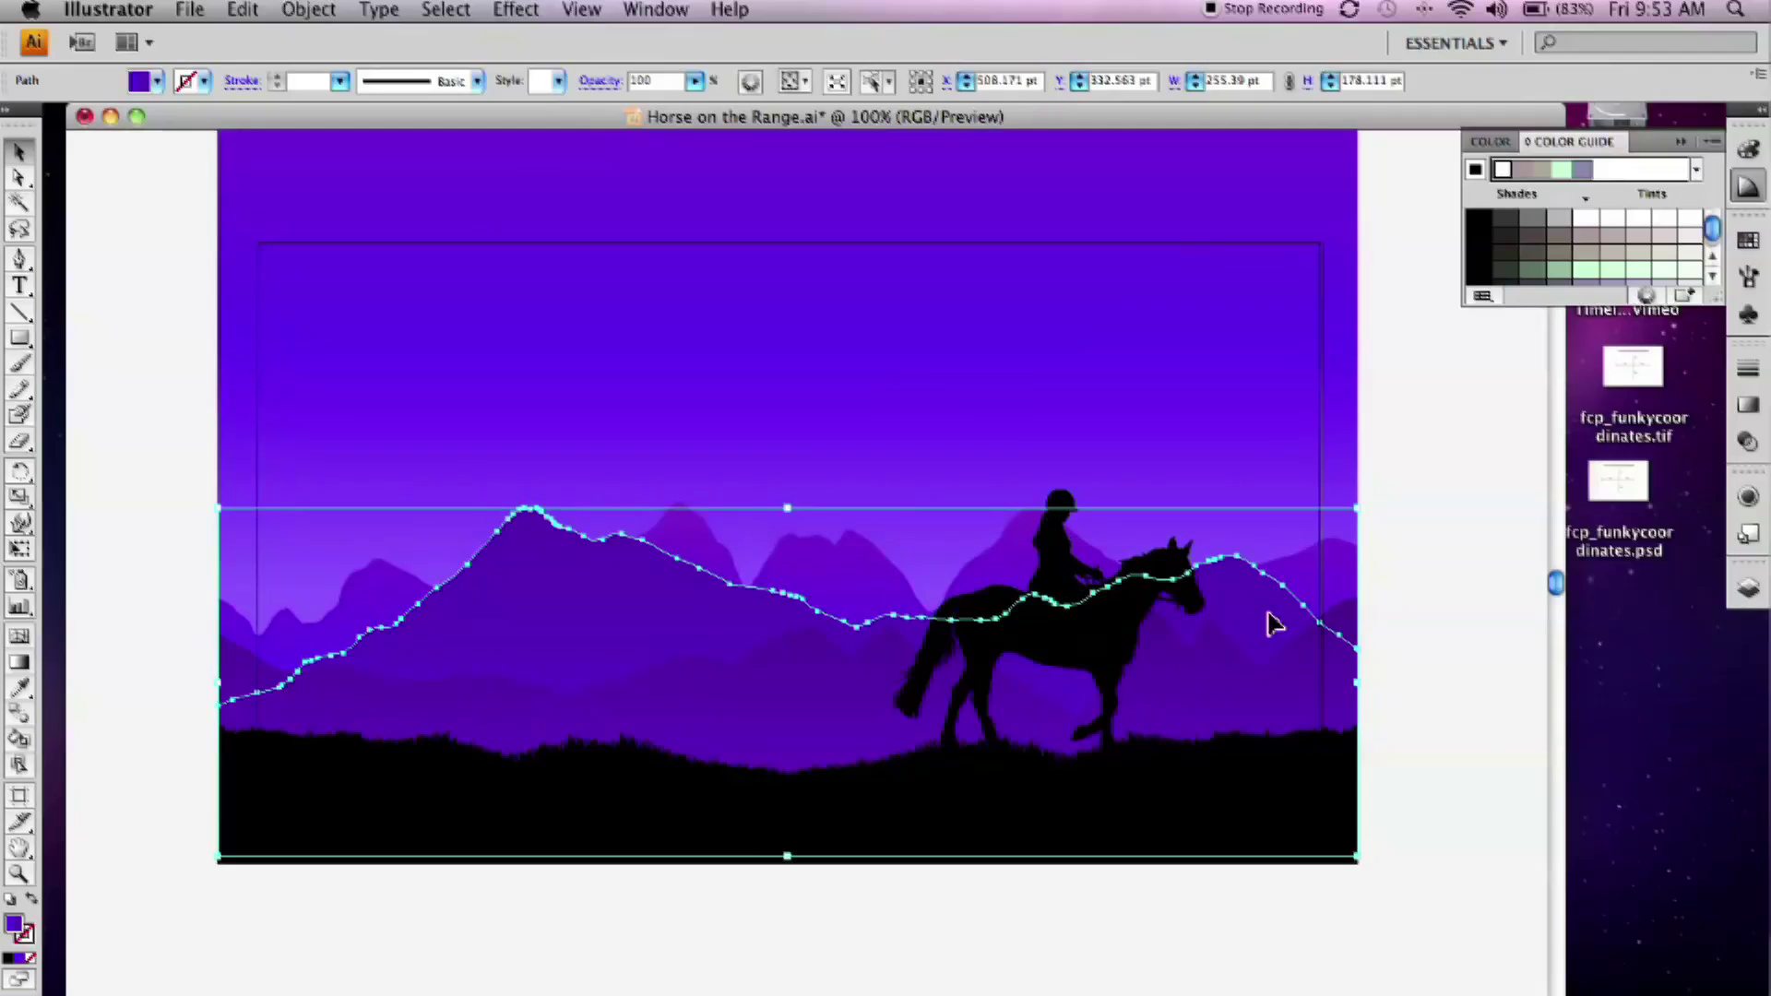
pyautogui.click(652, 639)
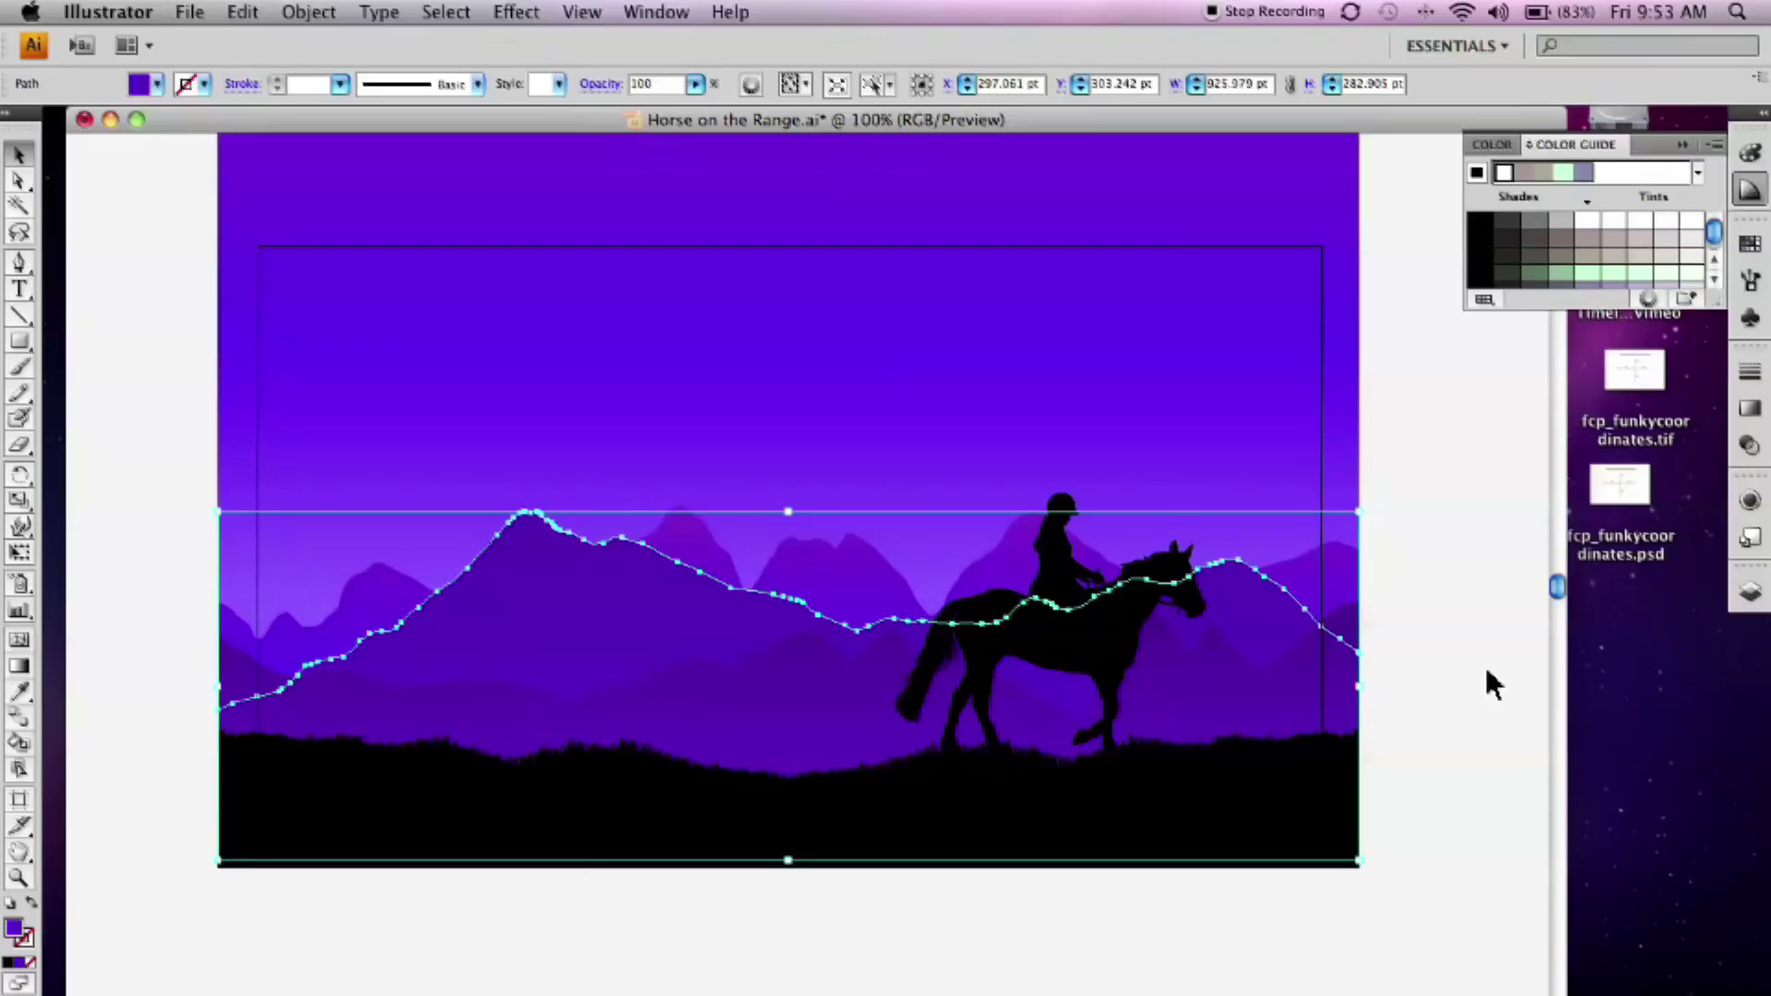
pyautogui.click(1427, 671)
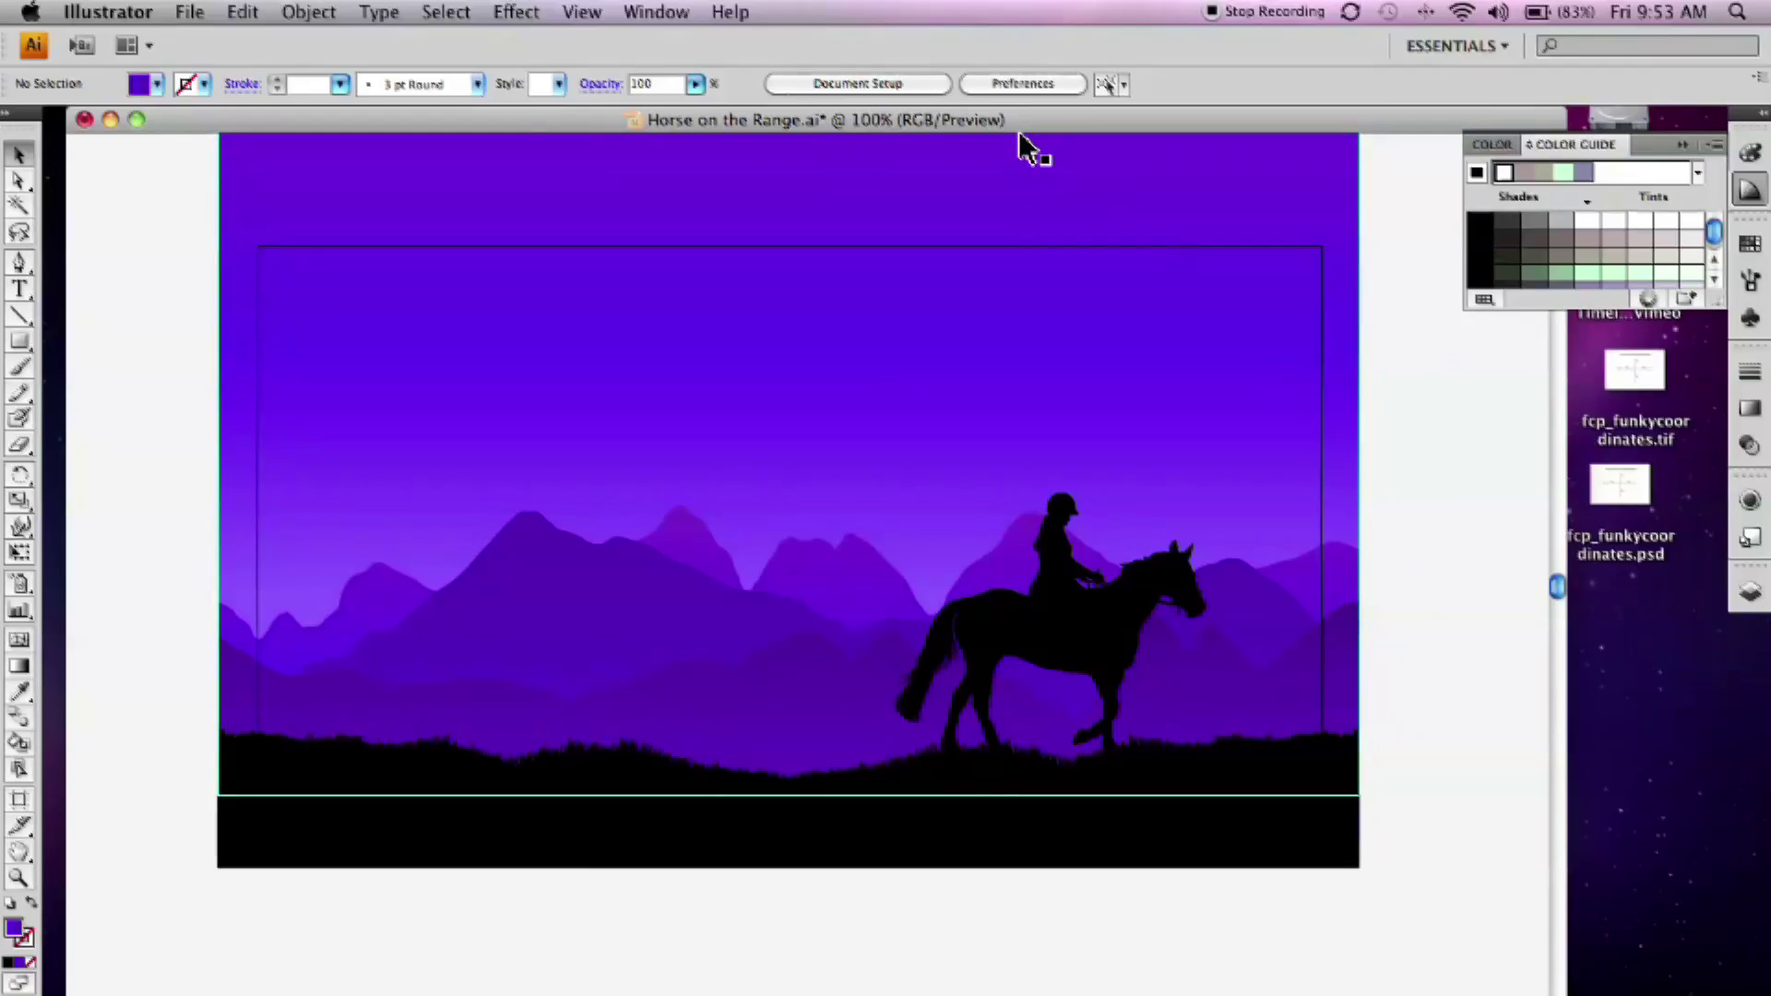
# Edit the document's artboard and apply the NTSC DV Widescreen preset to it
pyautogui.click(858, 81)
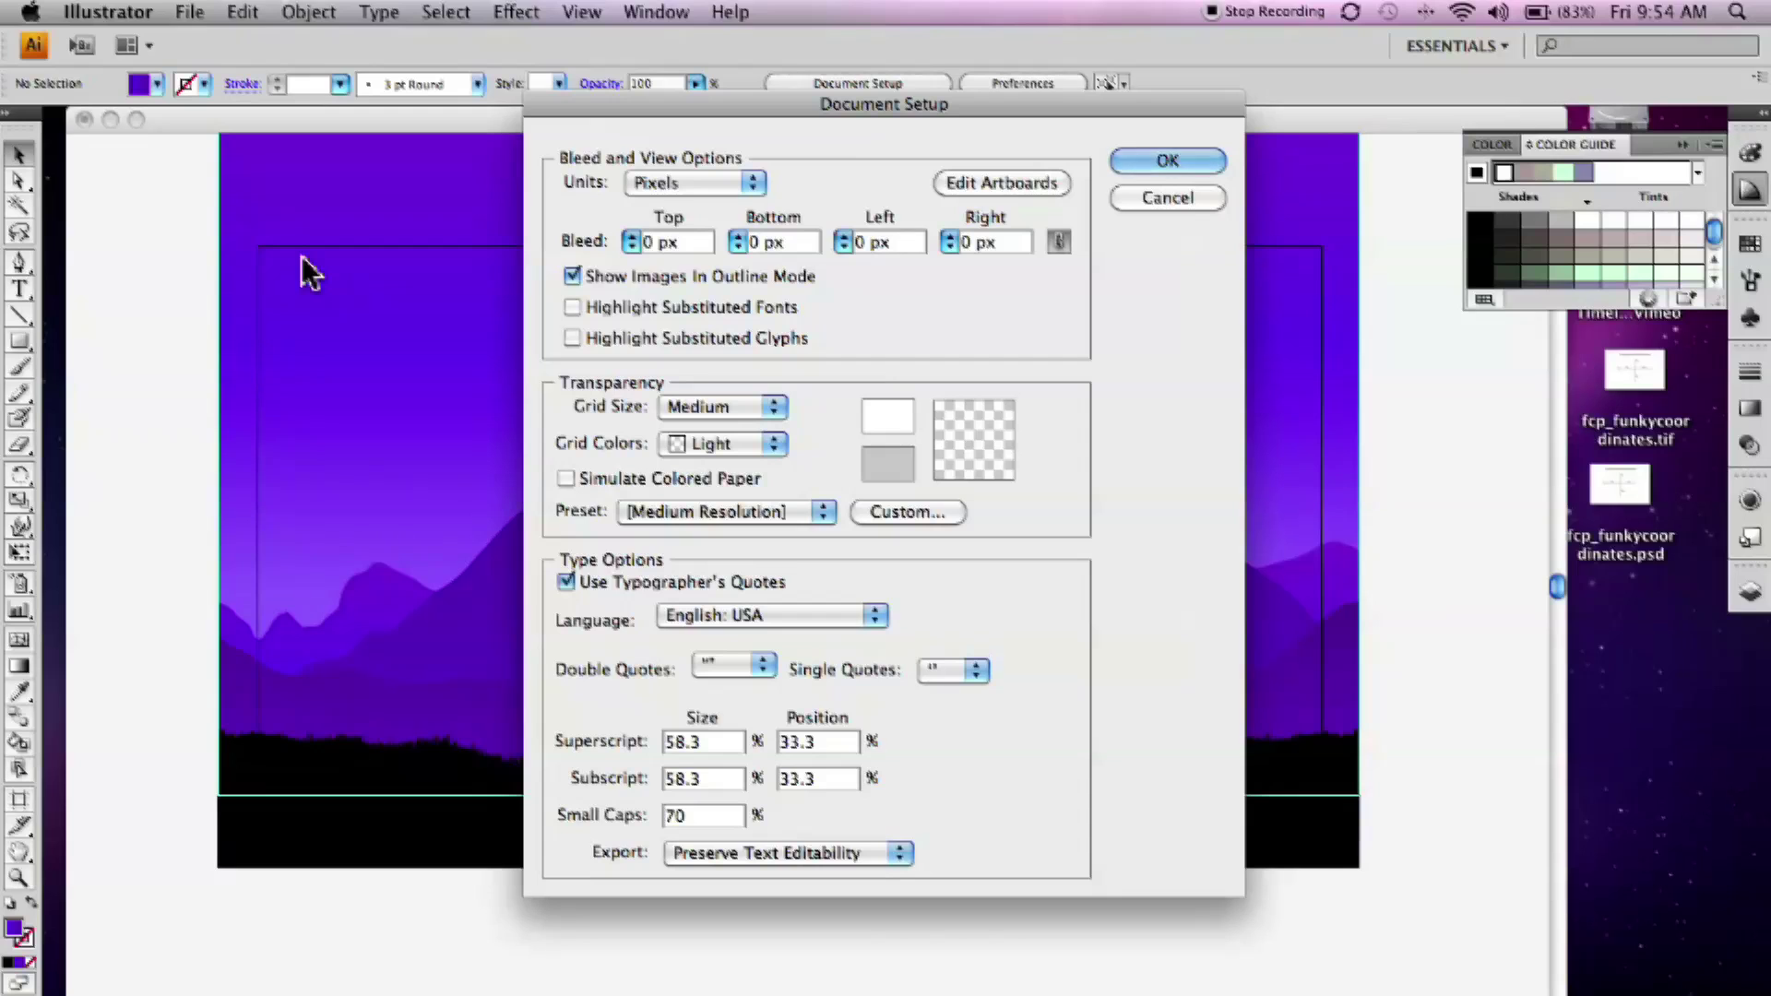
pyautogui.click(976, 177)
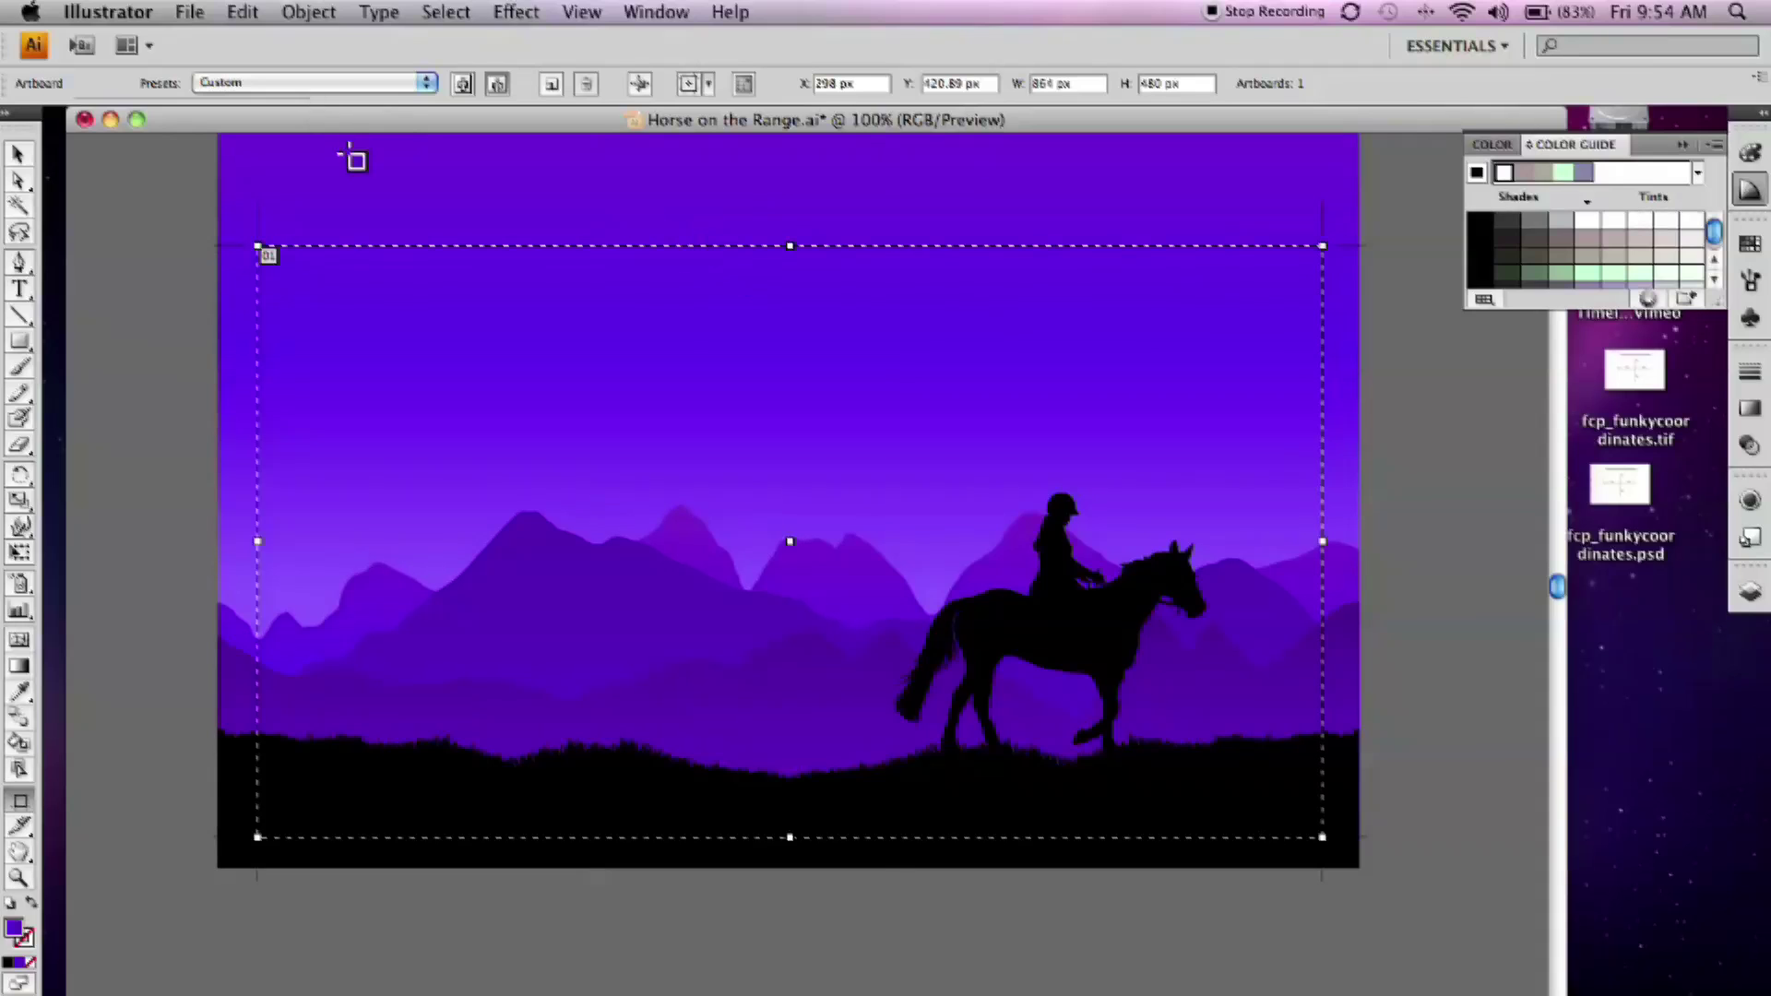
pyautogui.click(342, 81)
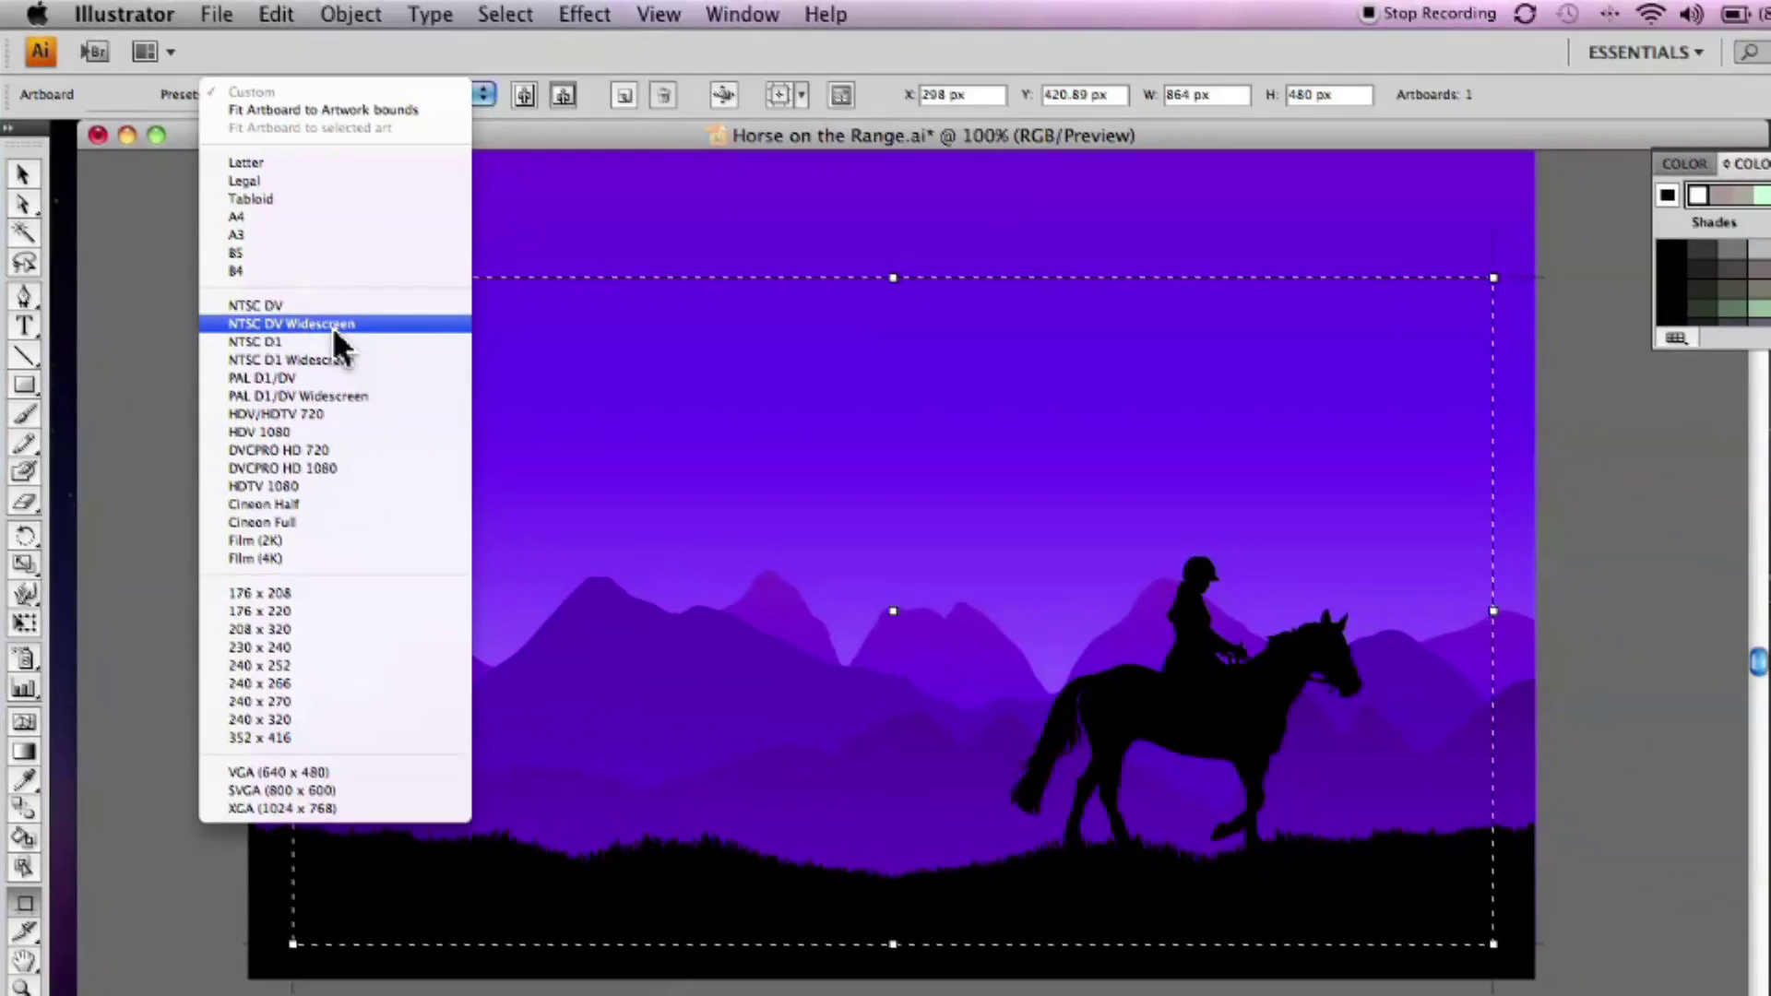
pyautogui.click(402, 391)
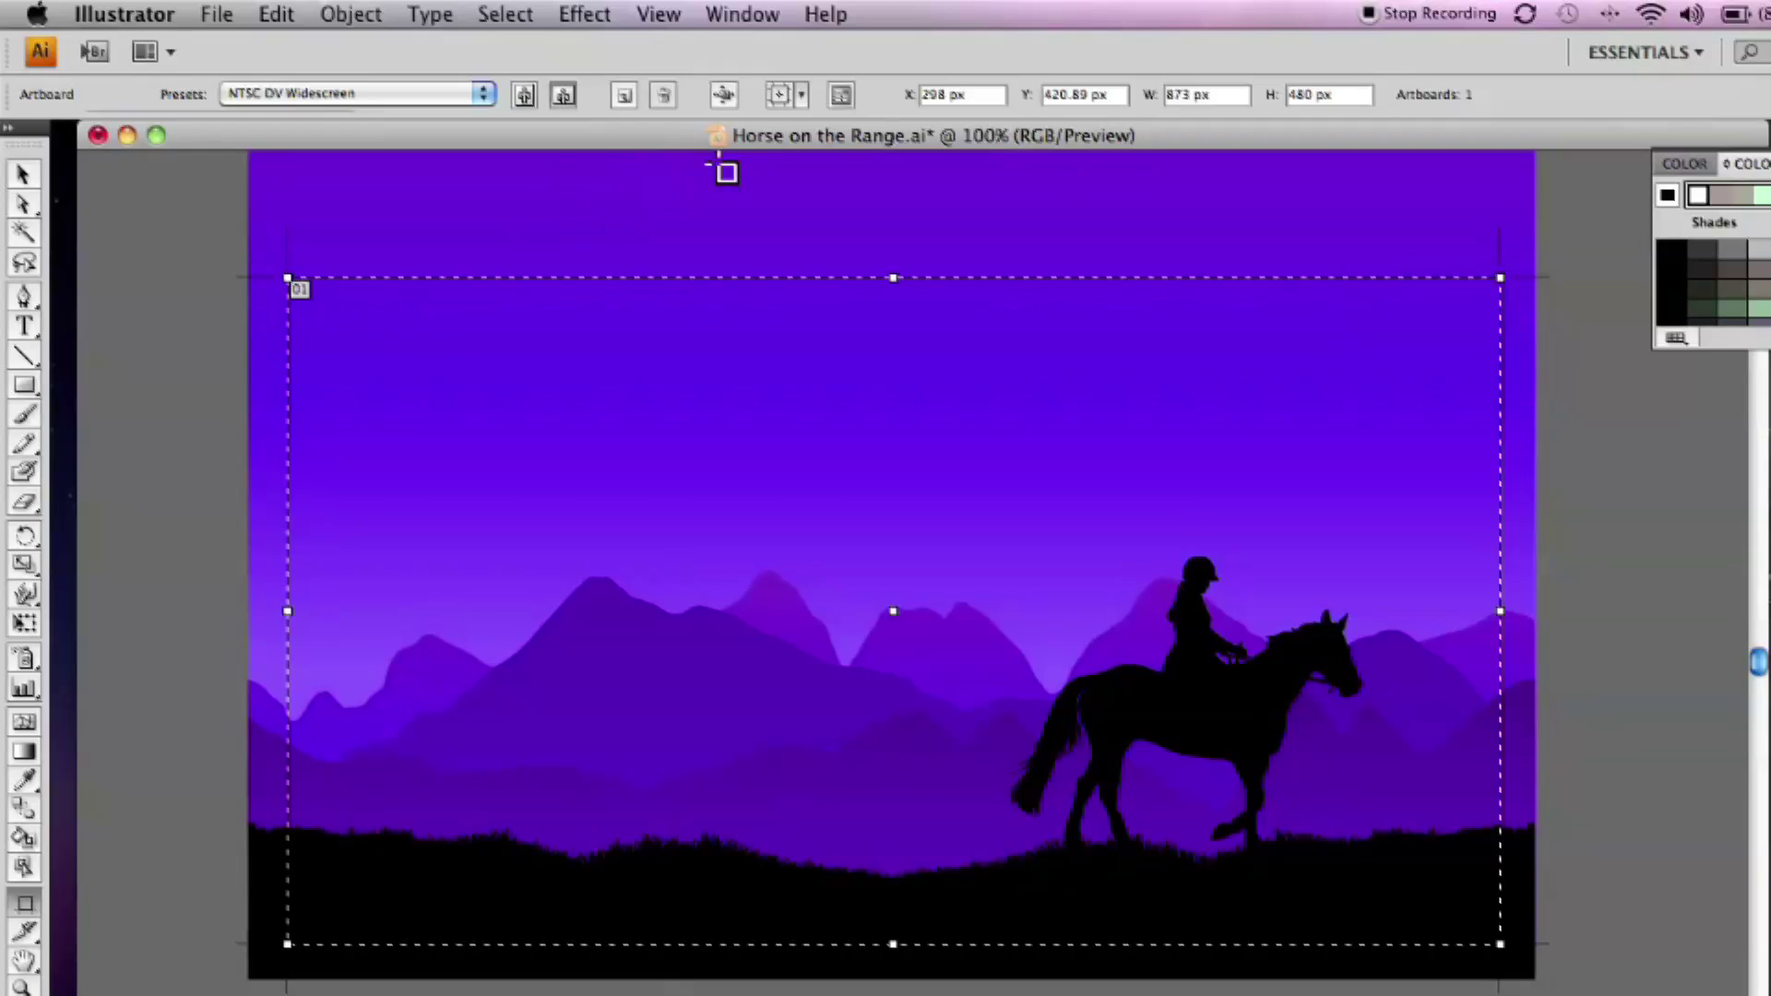
# Show the video safe areas on the artboard
pyautogui.click(801, 92)
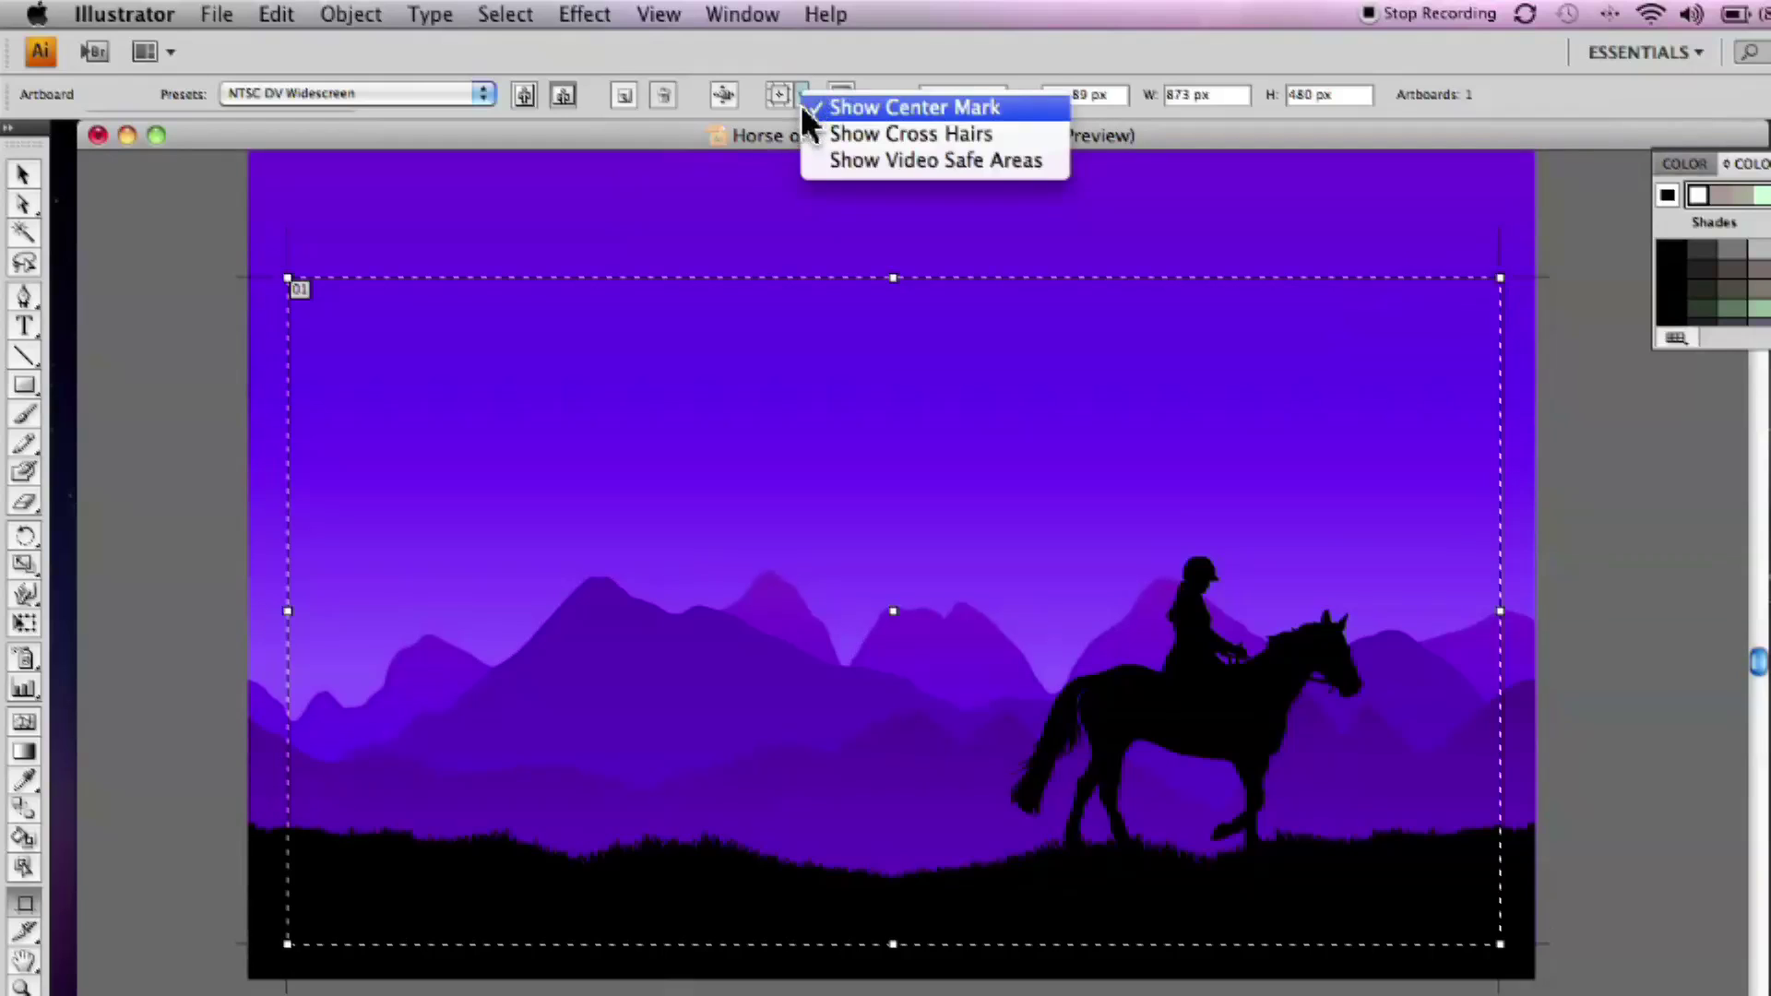
pyautogui.click(815, 166)
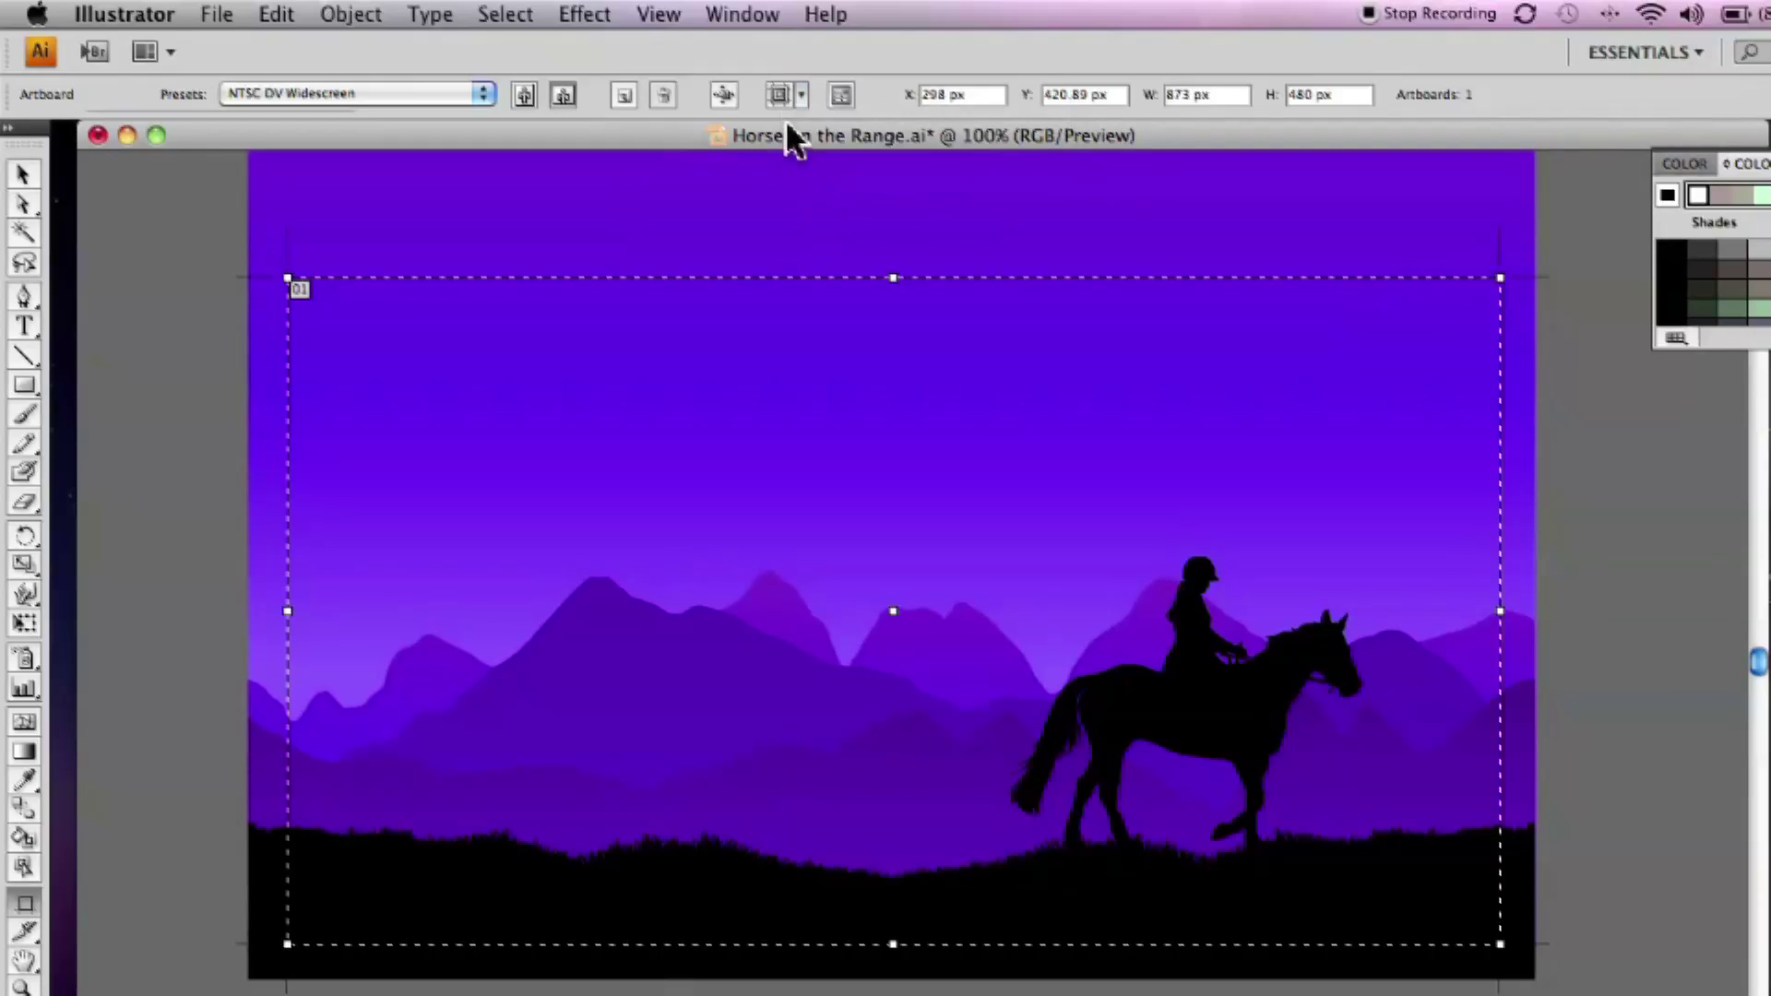
pyautogui.click(779, 96)
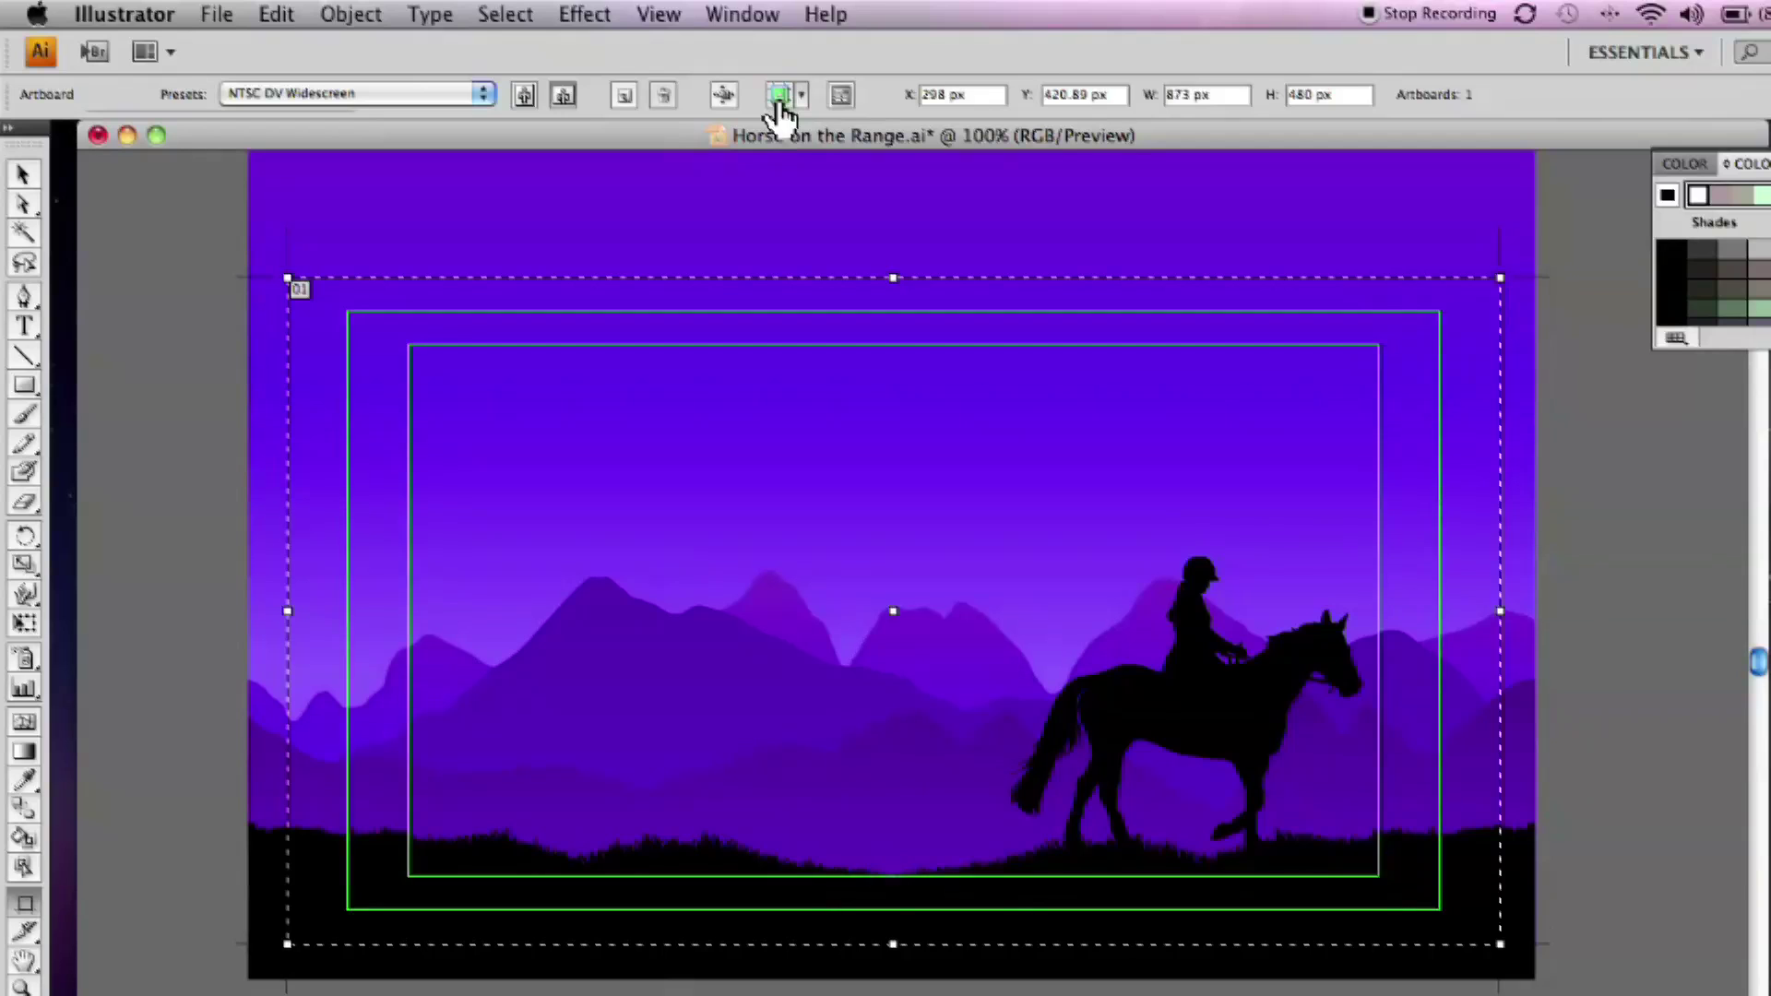
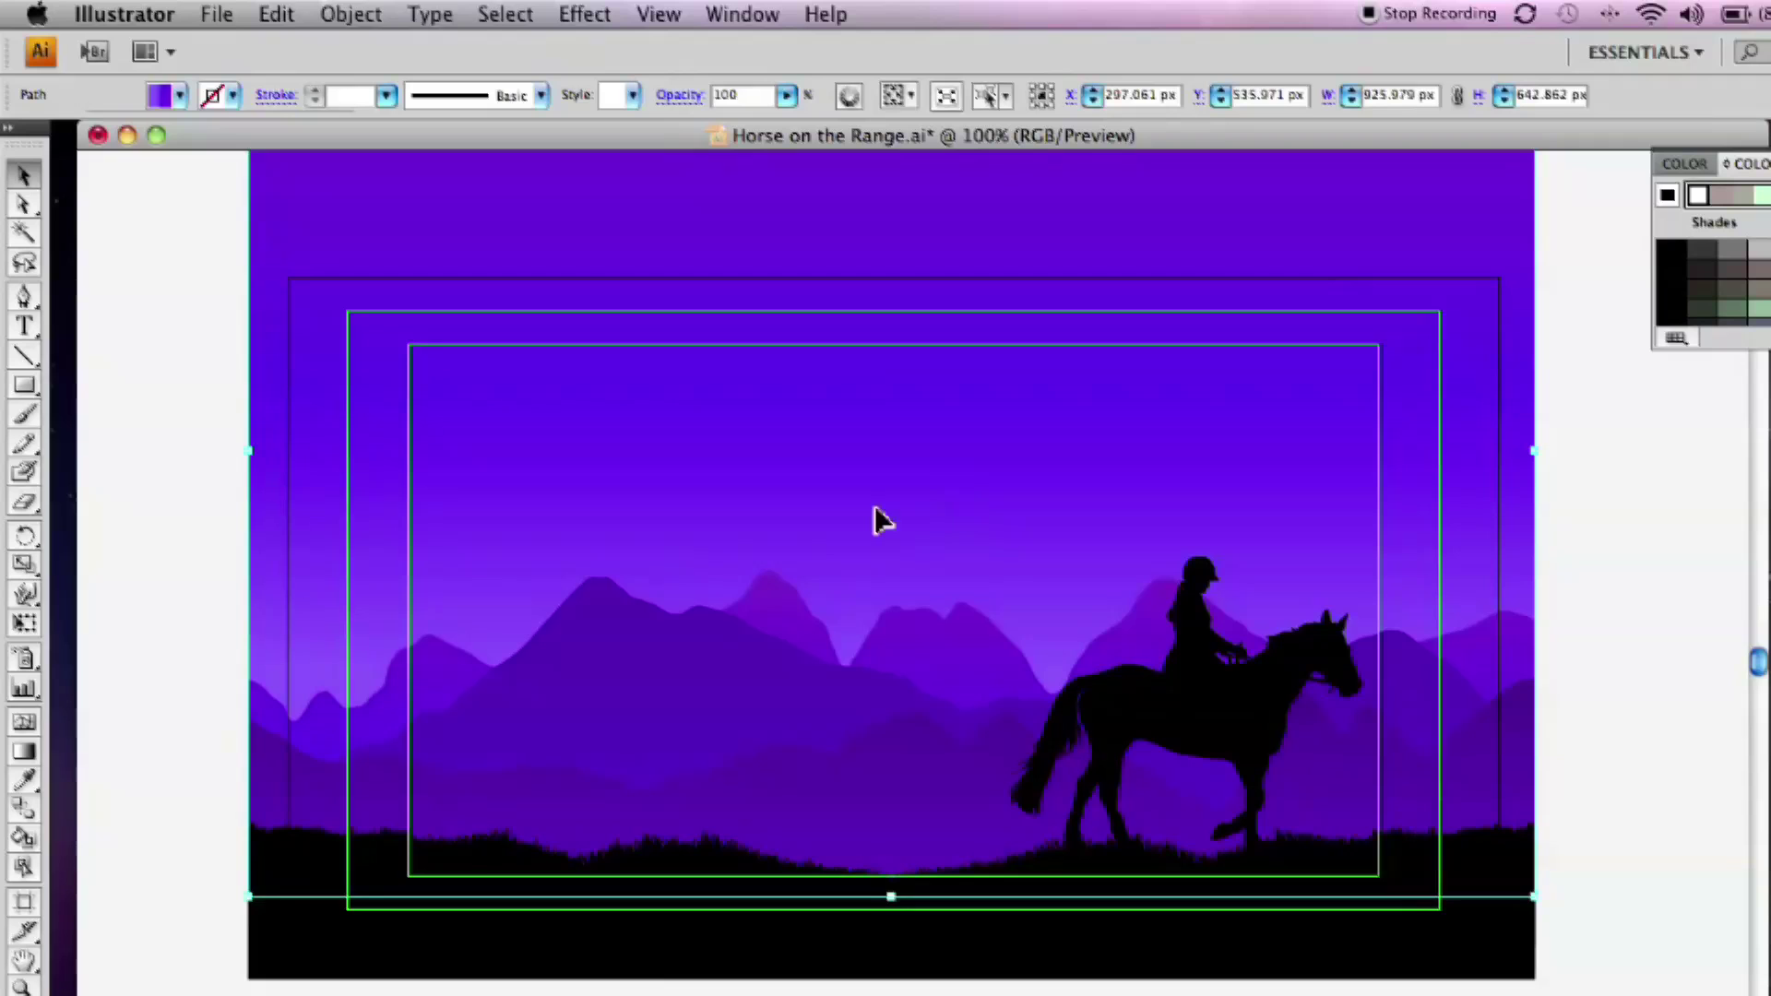
# Select the sky and use the Recolor Artwork color wheel to change its light purple to orange, about R 255, G 161, B 81
pyautogui.click(1152, 743)
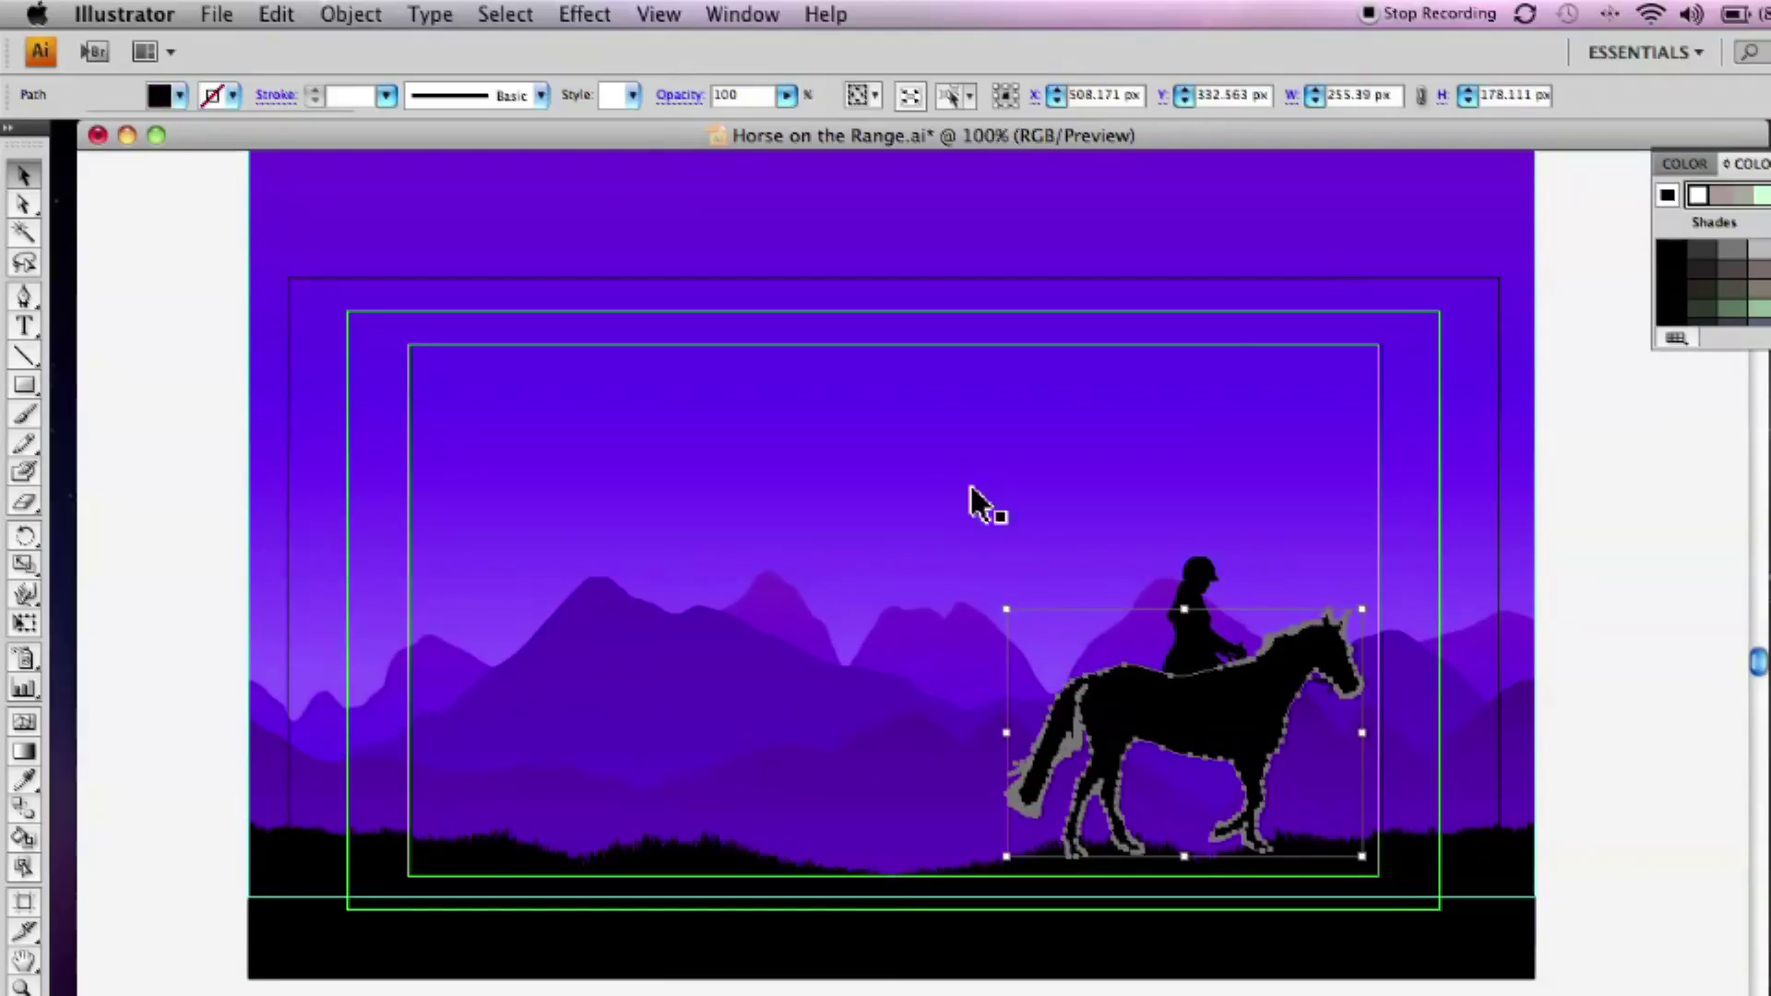
pyautogui.click(955, 484)
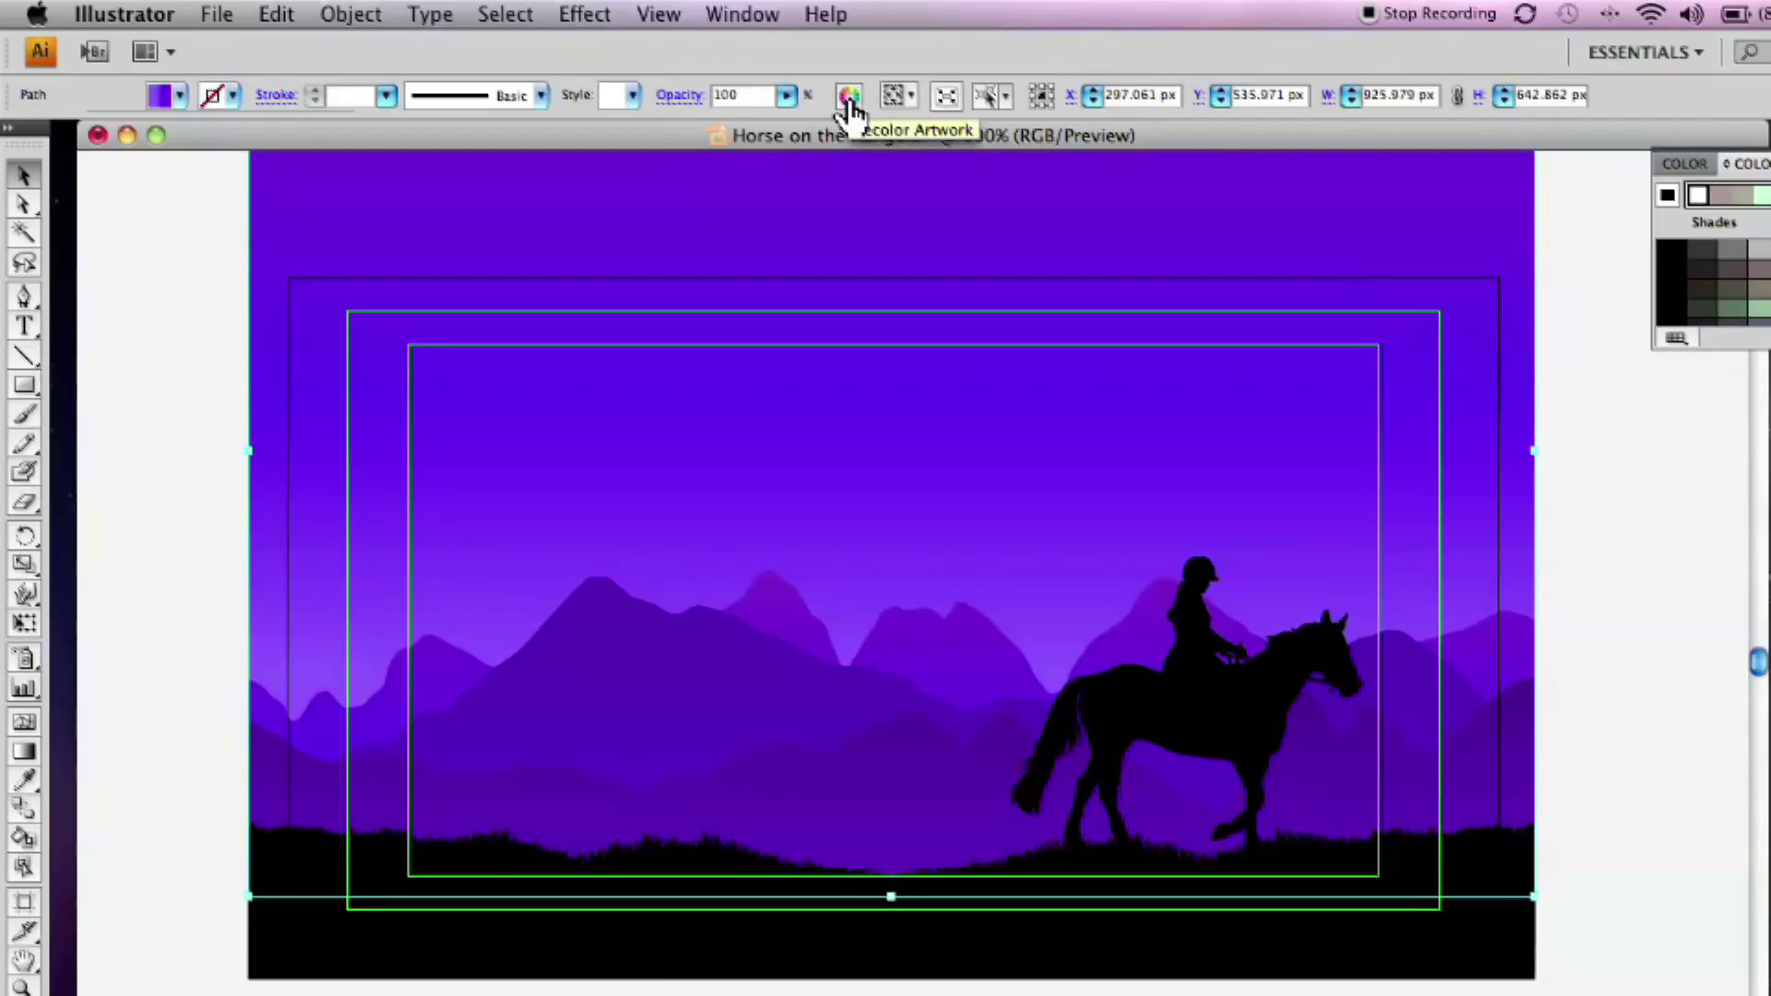
pyautogui.click(847, 103)
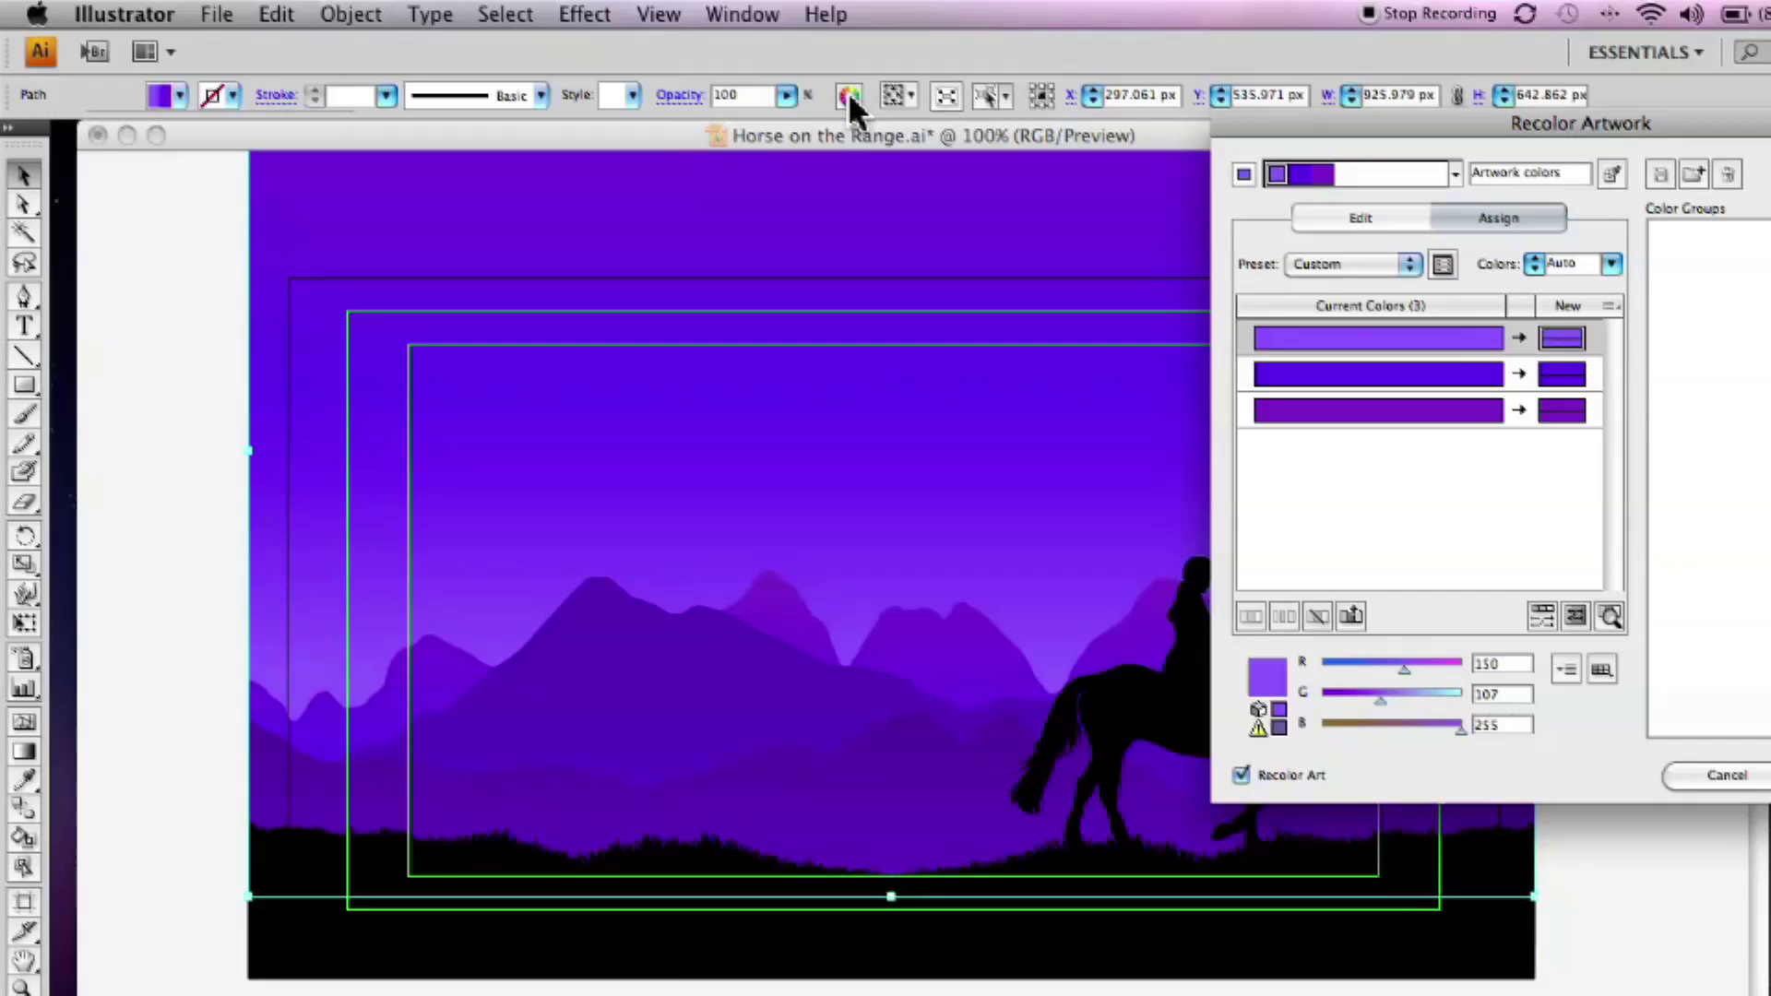
pyautogui.moveTo(1513, 139); pyautogui.dragTo(1467, 341)
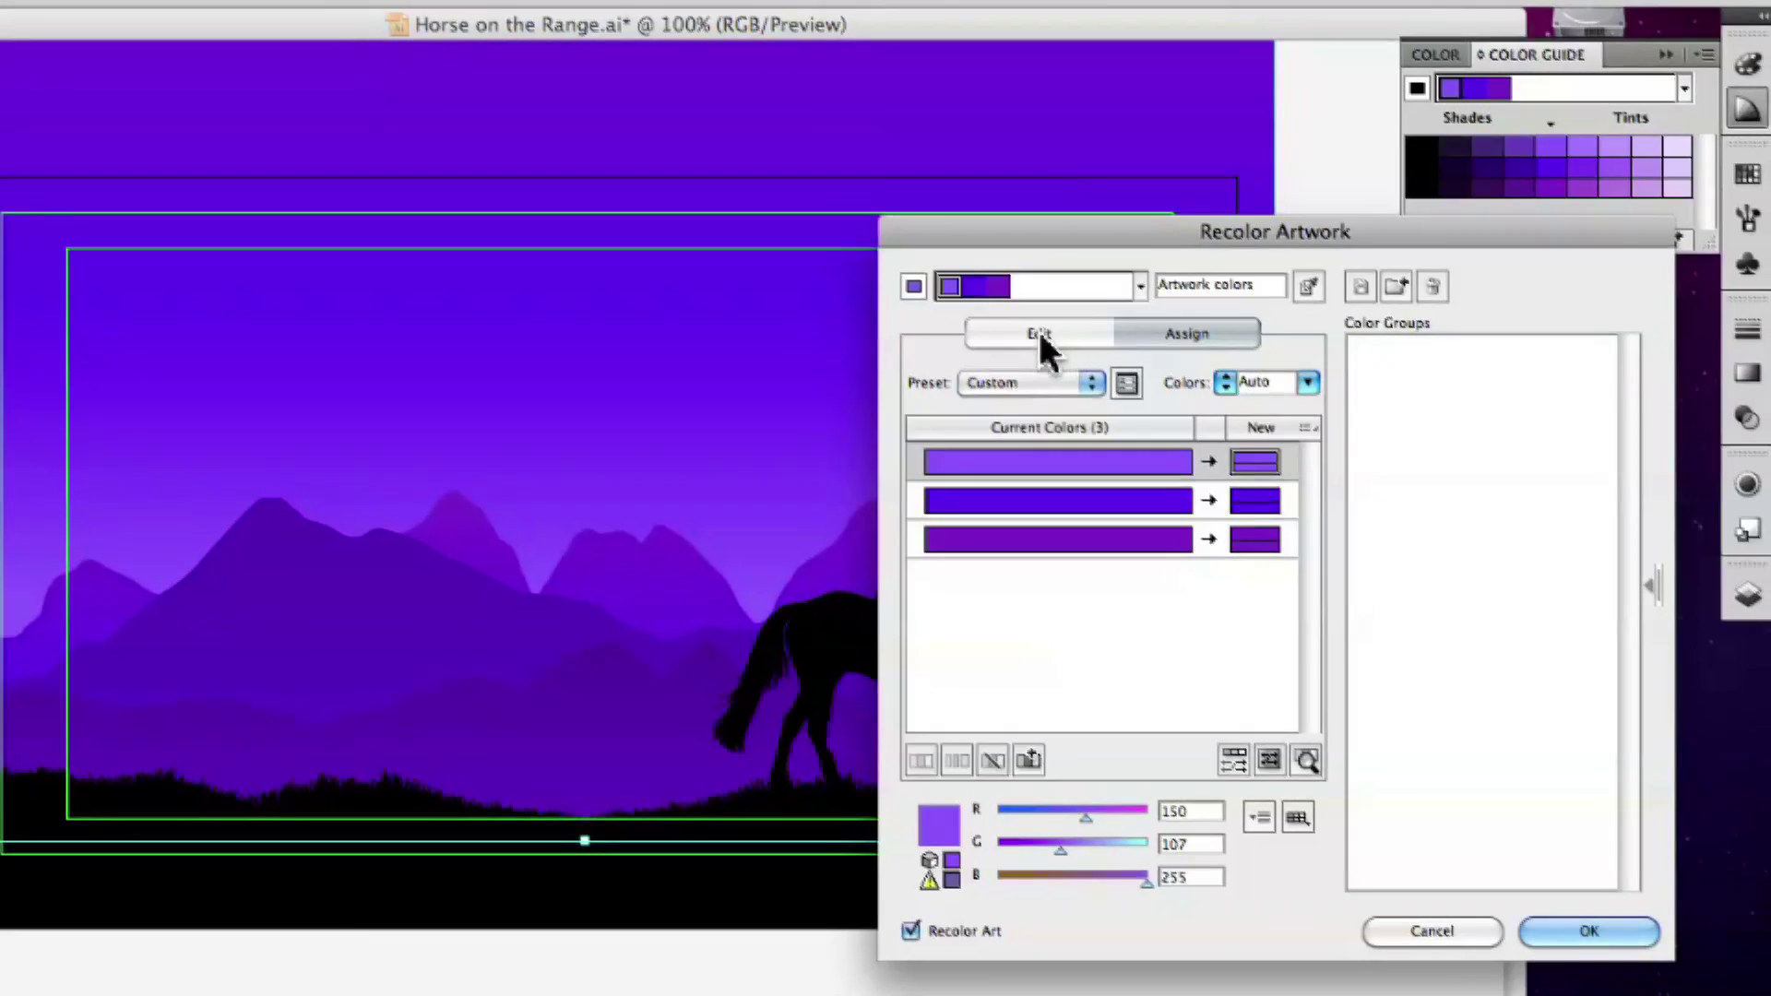
pyautogui.click(1314, 424)
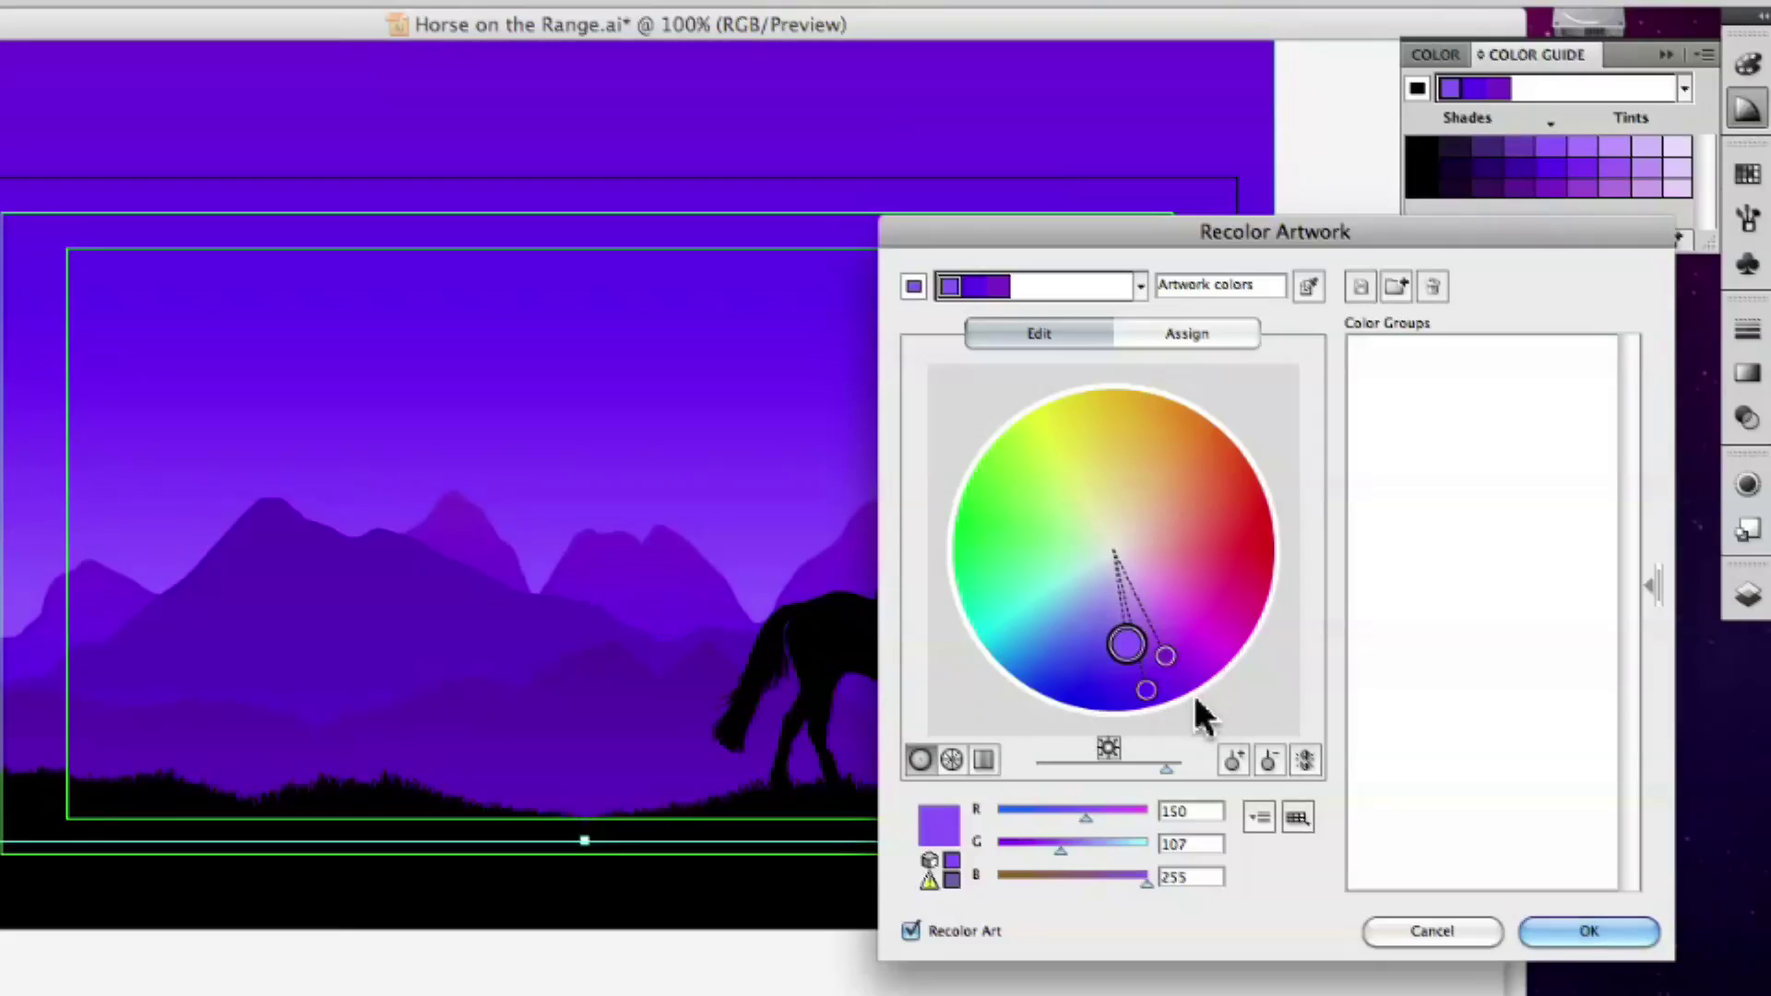
pyautogui.moveTo(1126, 644)
pyautogui.mouseDown()
pyautogui.moveTo(1000, 566)
pyautogui.moveTo(1143, 467)
pyautogui.moveTo(1230, 467)
pyautogui.moveTo(1202, 489)
pyautogui.moveTo(1190, 468)
pyautogui.mouseUp()
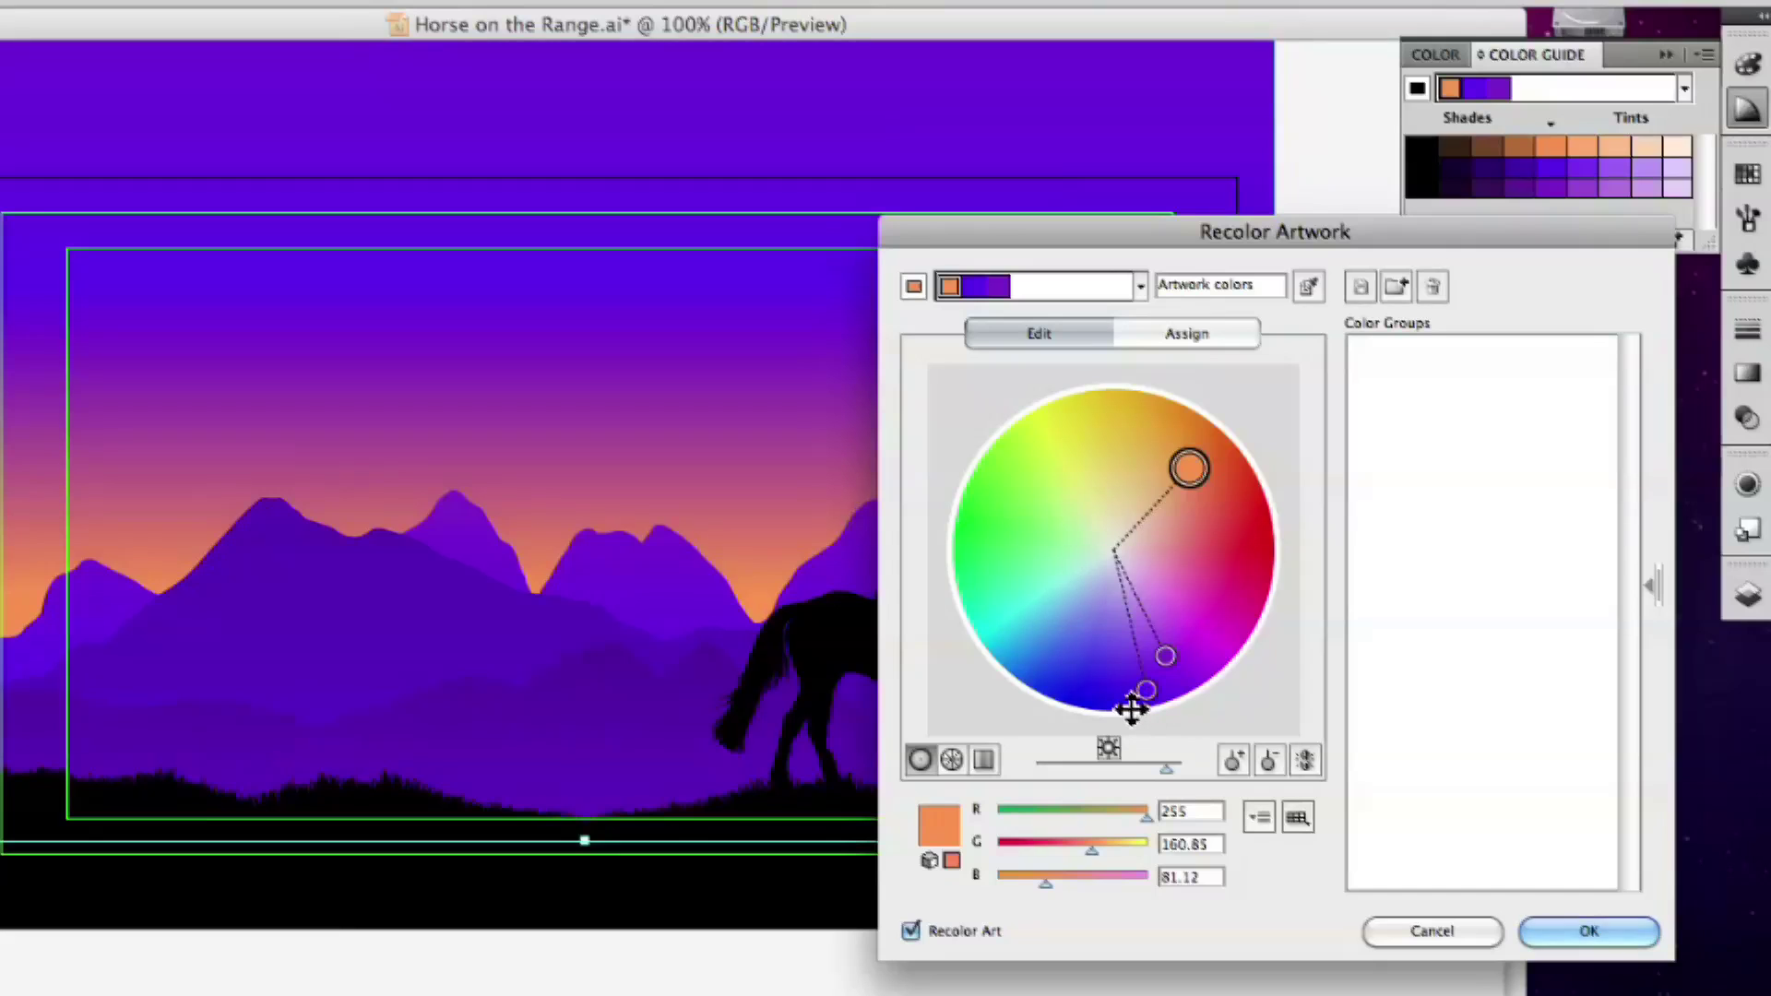
# Recolor the sky's other two colors to blue (about R 18, G 40, B 239) and muted purple (R 89, G 82, B 115), and apply
pyautogui.moveTo(1146, 692); pyautogui.dragTo(1065, 694)
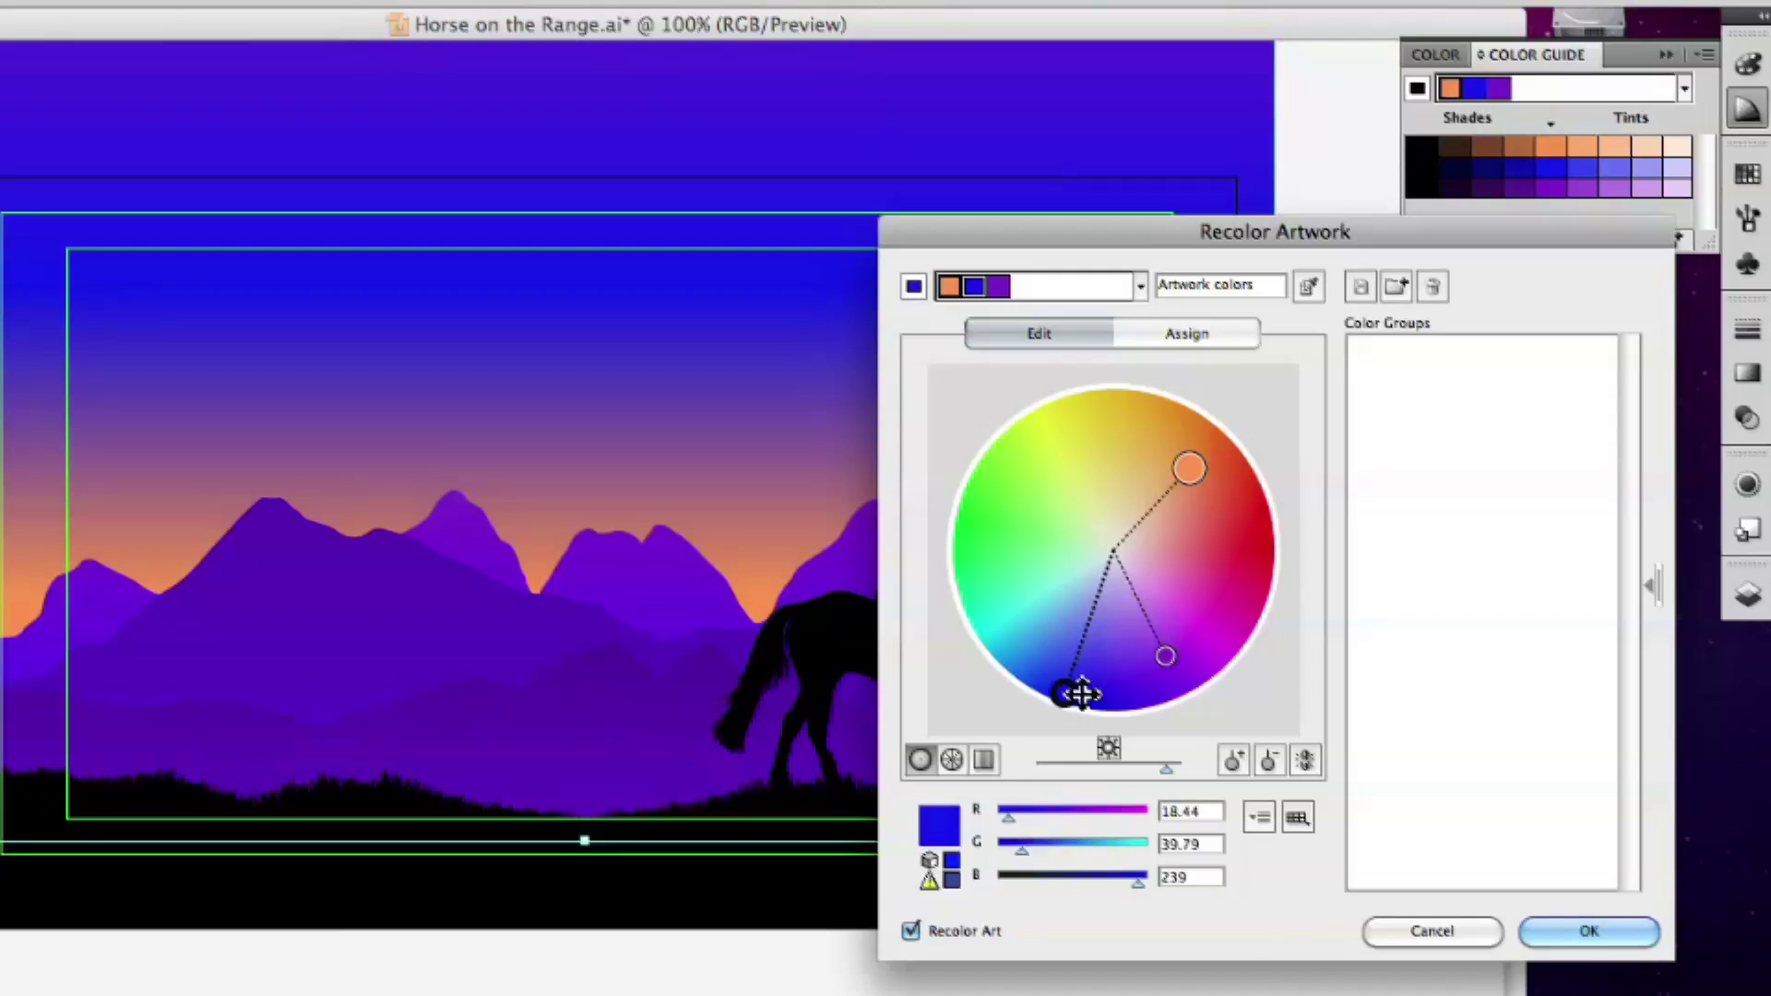
pyautogui.moveTo(1167, 656); pyautogui.dragTo(1100, 650)
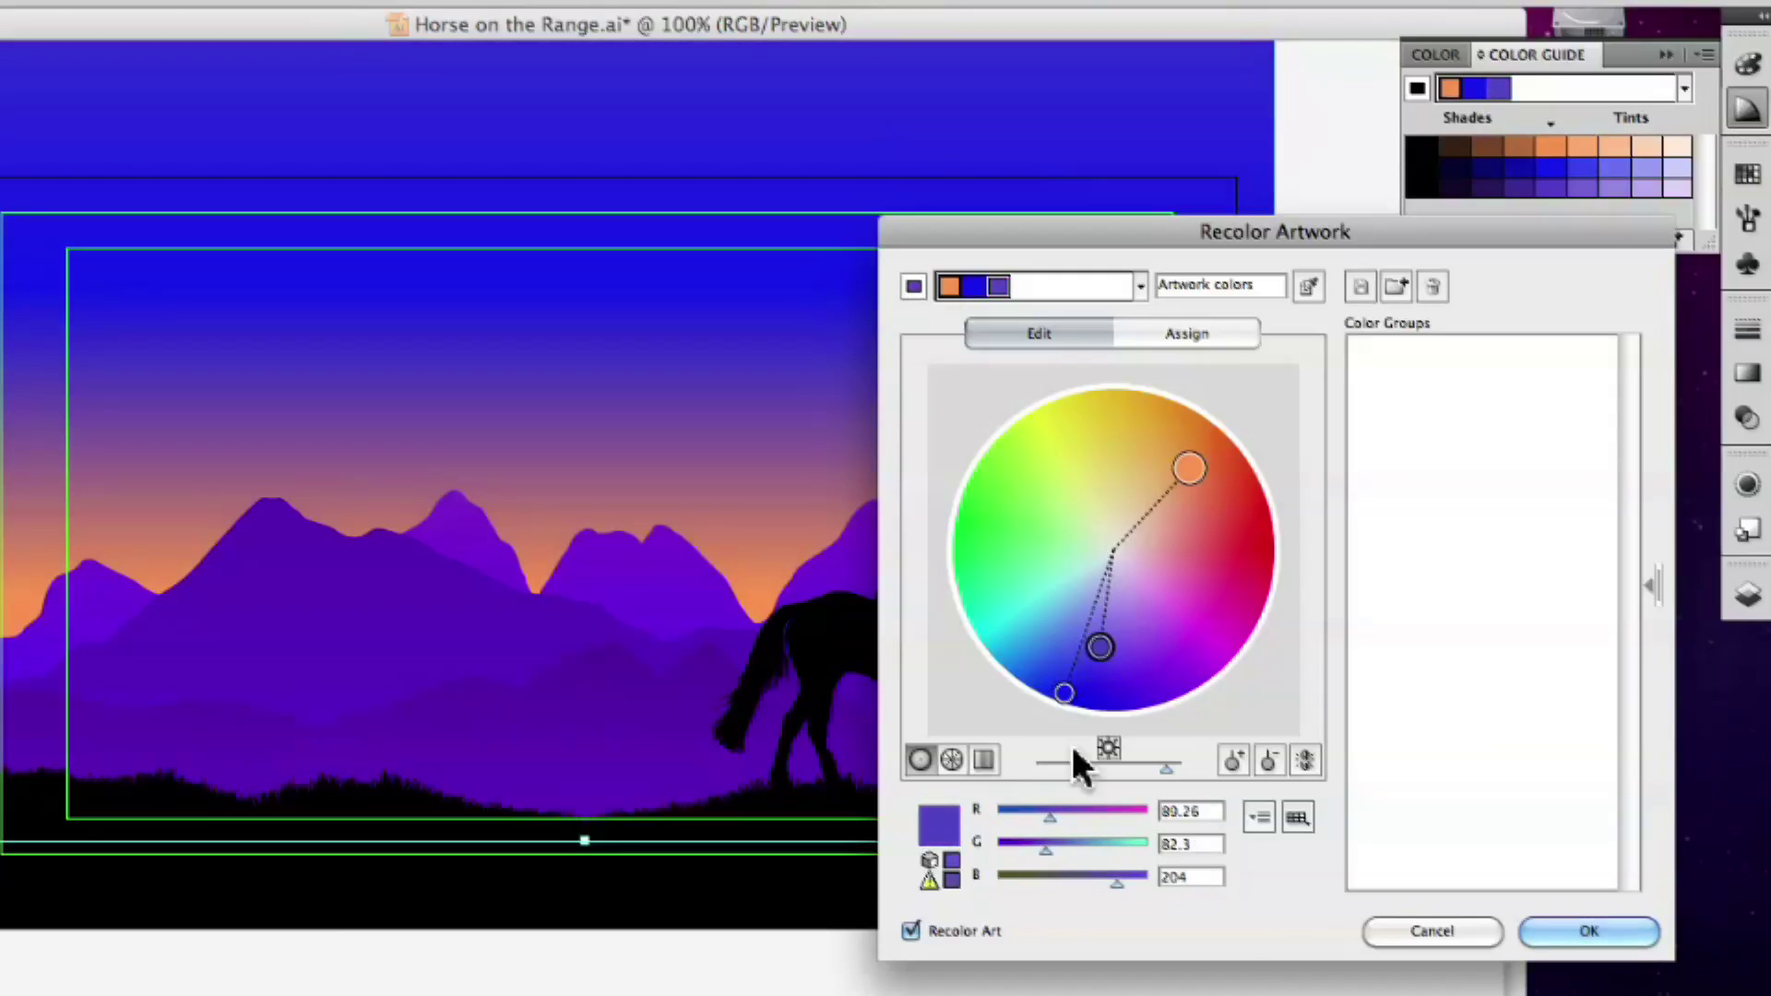
pyautogui.moveTo(1113, 882); pyautogui.dragTo(1066, 881)
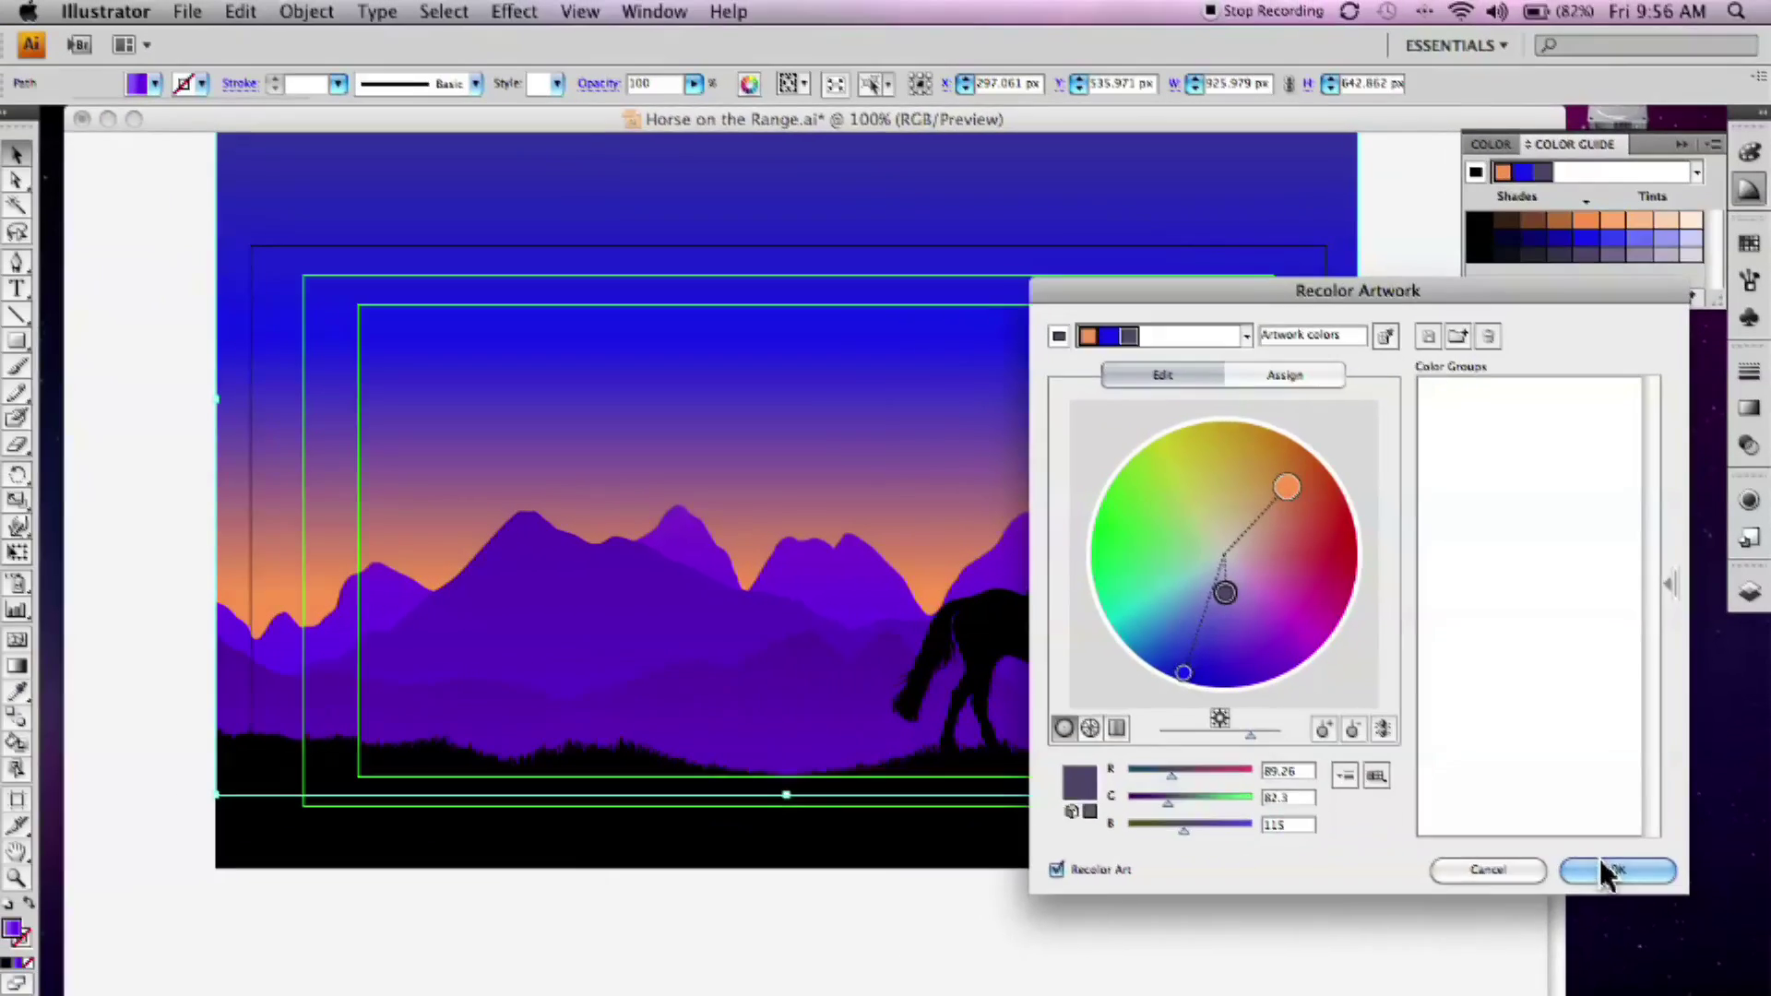
pyautogui.click(1587, 934)
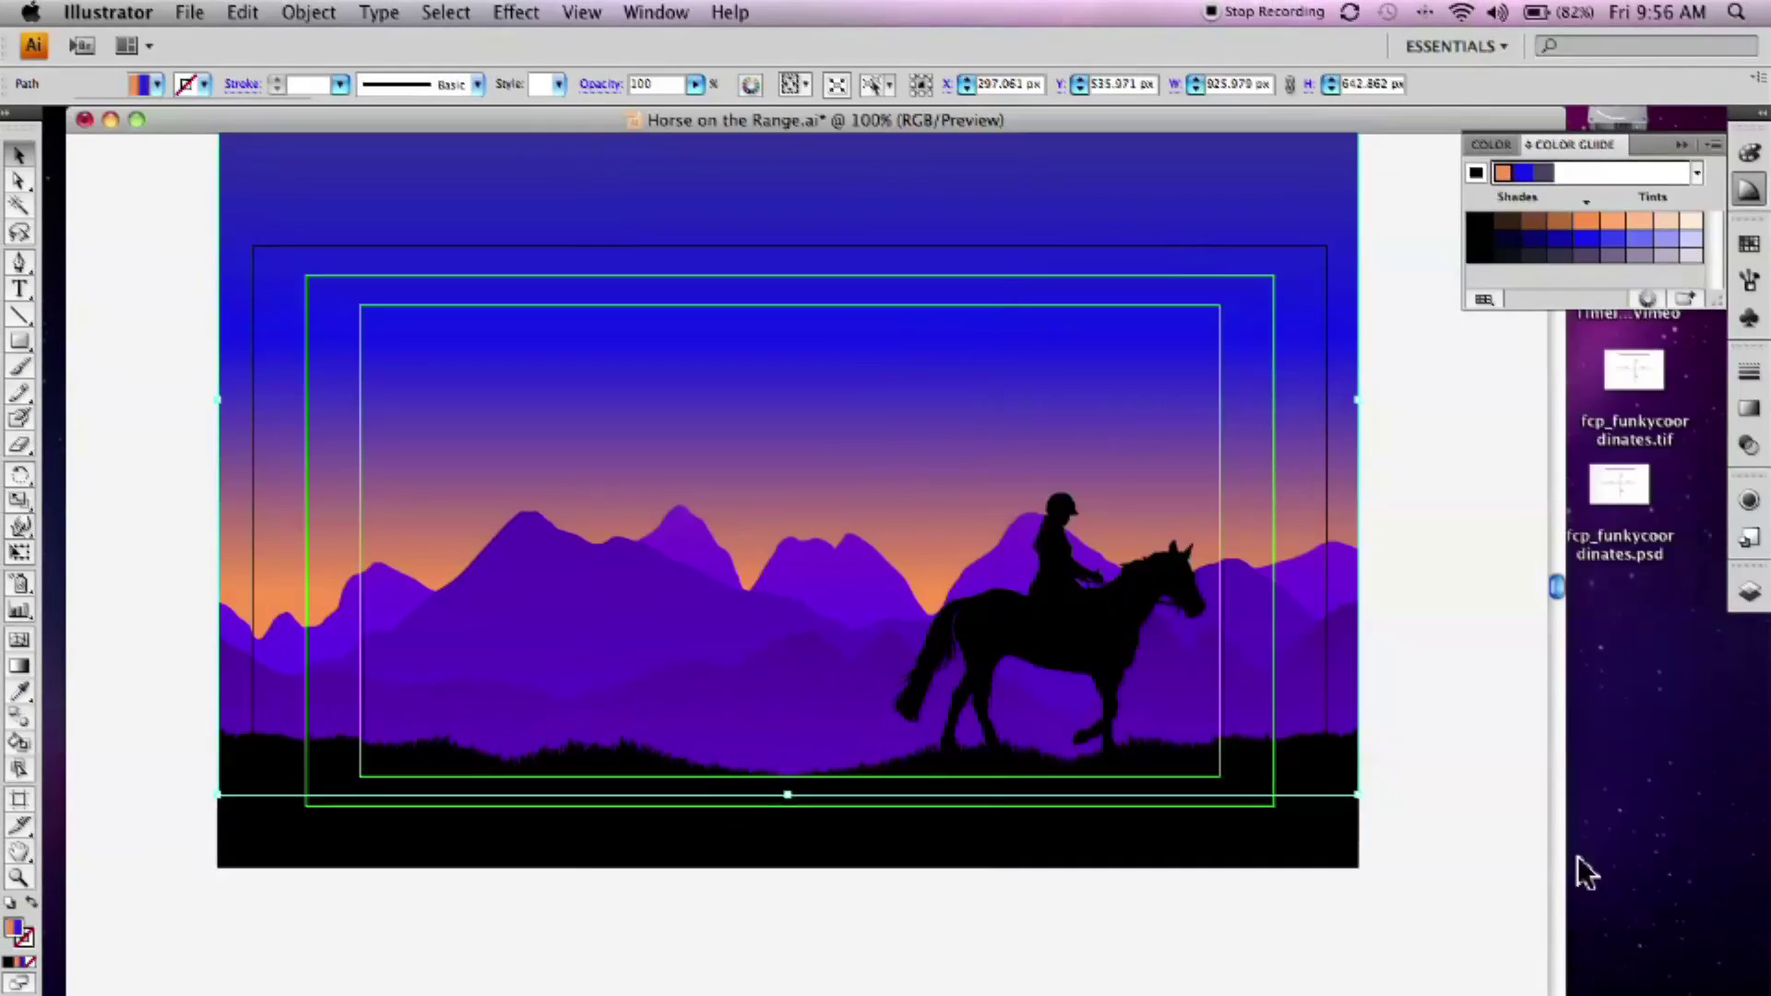
# Save the artwork to the Desktop as the Adobe PDF file Horse on the Range.pdf with the Illustrator Default preset
pyautogui.click(189, 13)
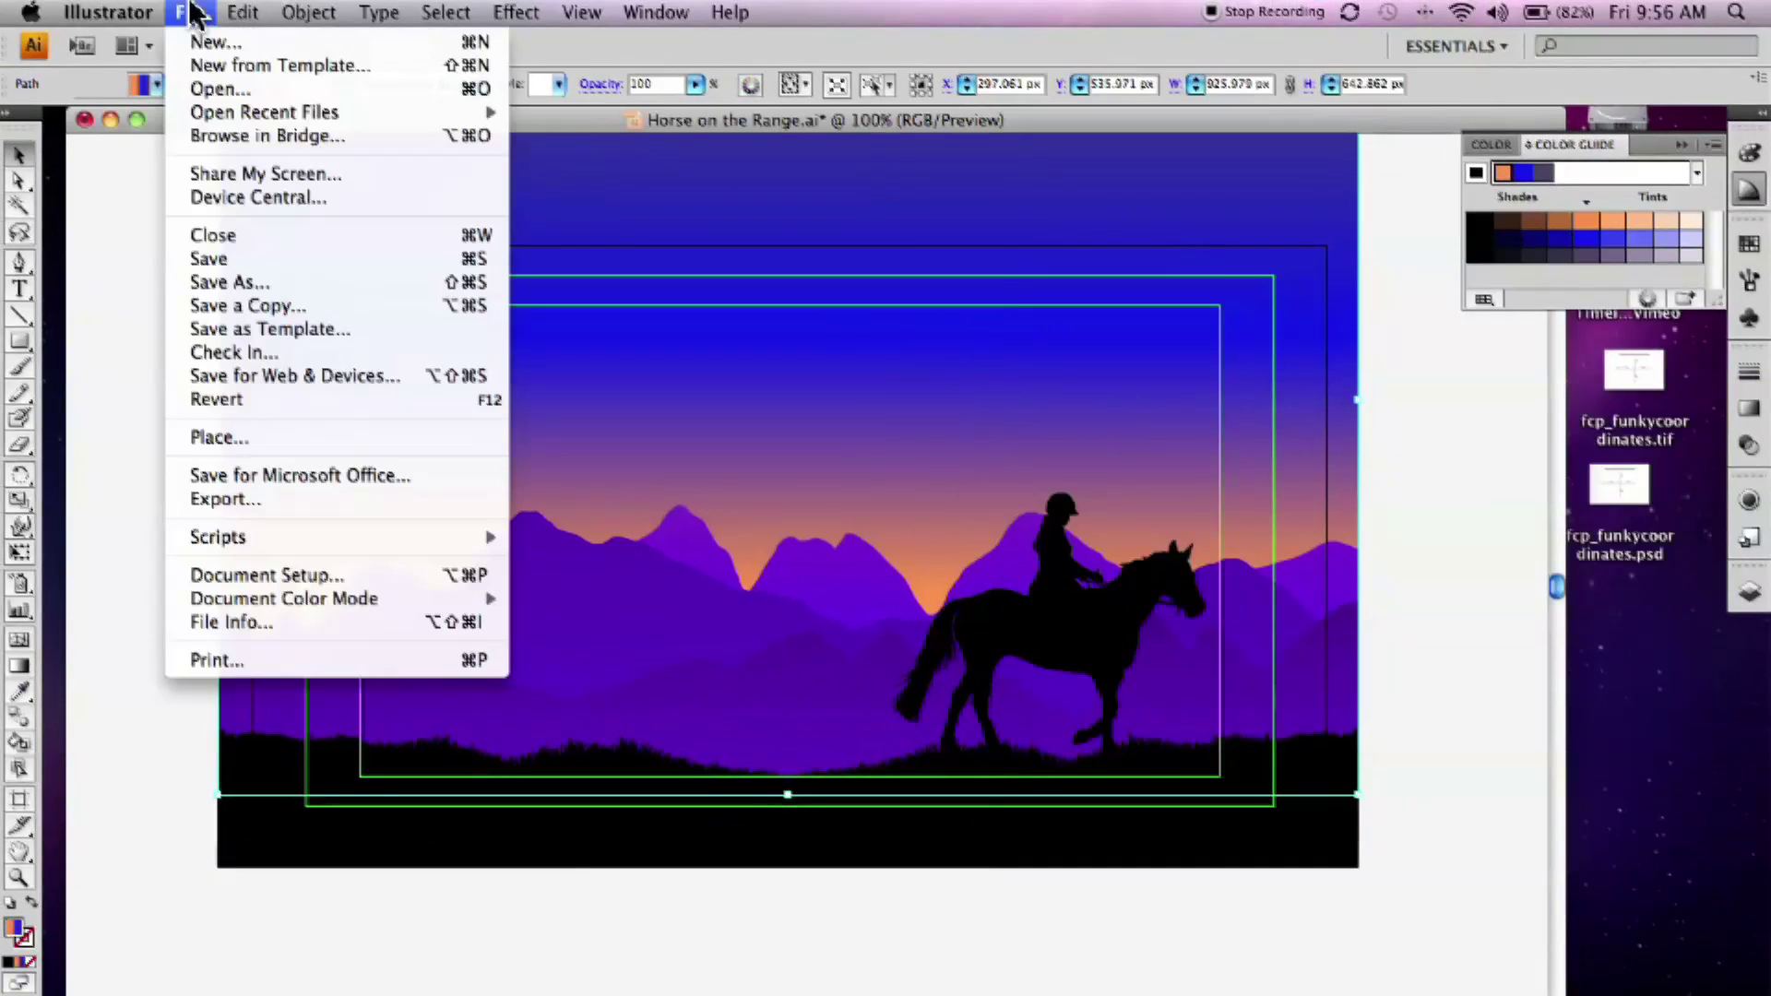
pyautogui.click(210, 283)
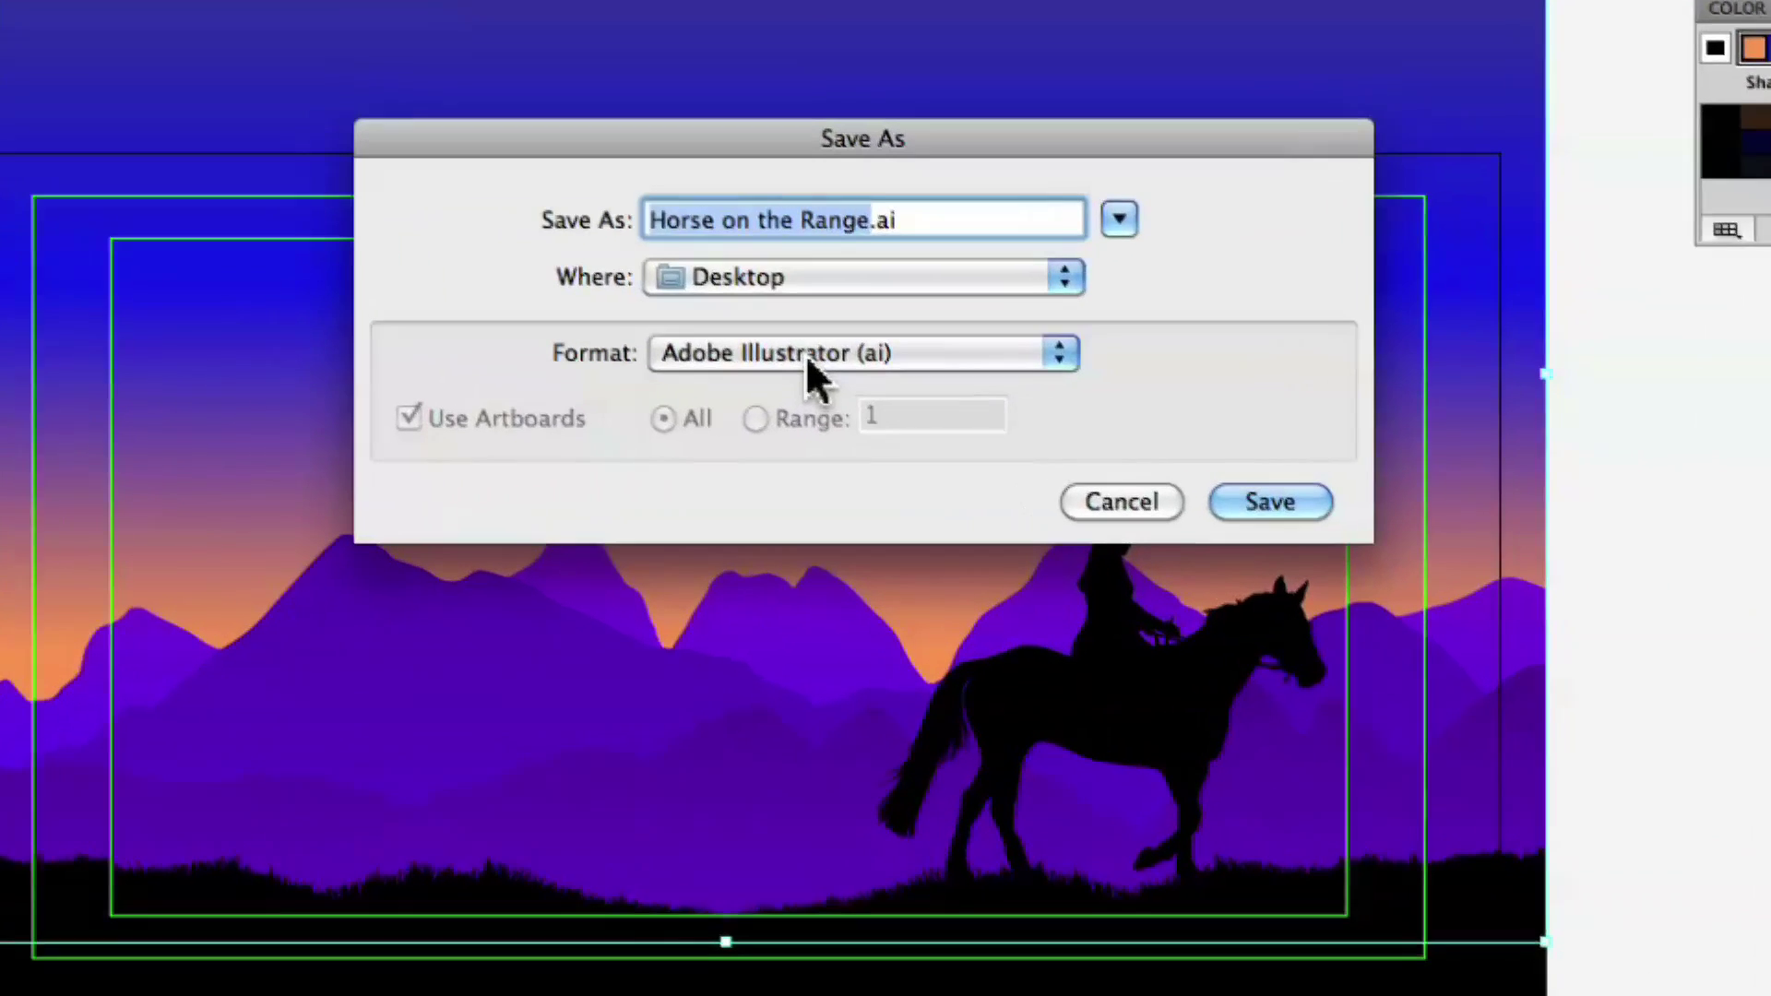
pyautogui.click(802, 353)
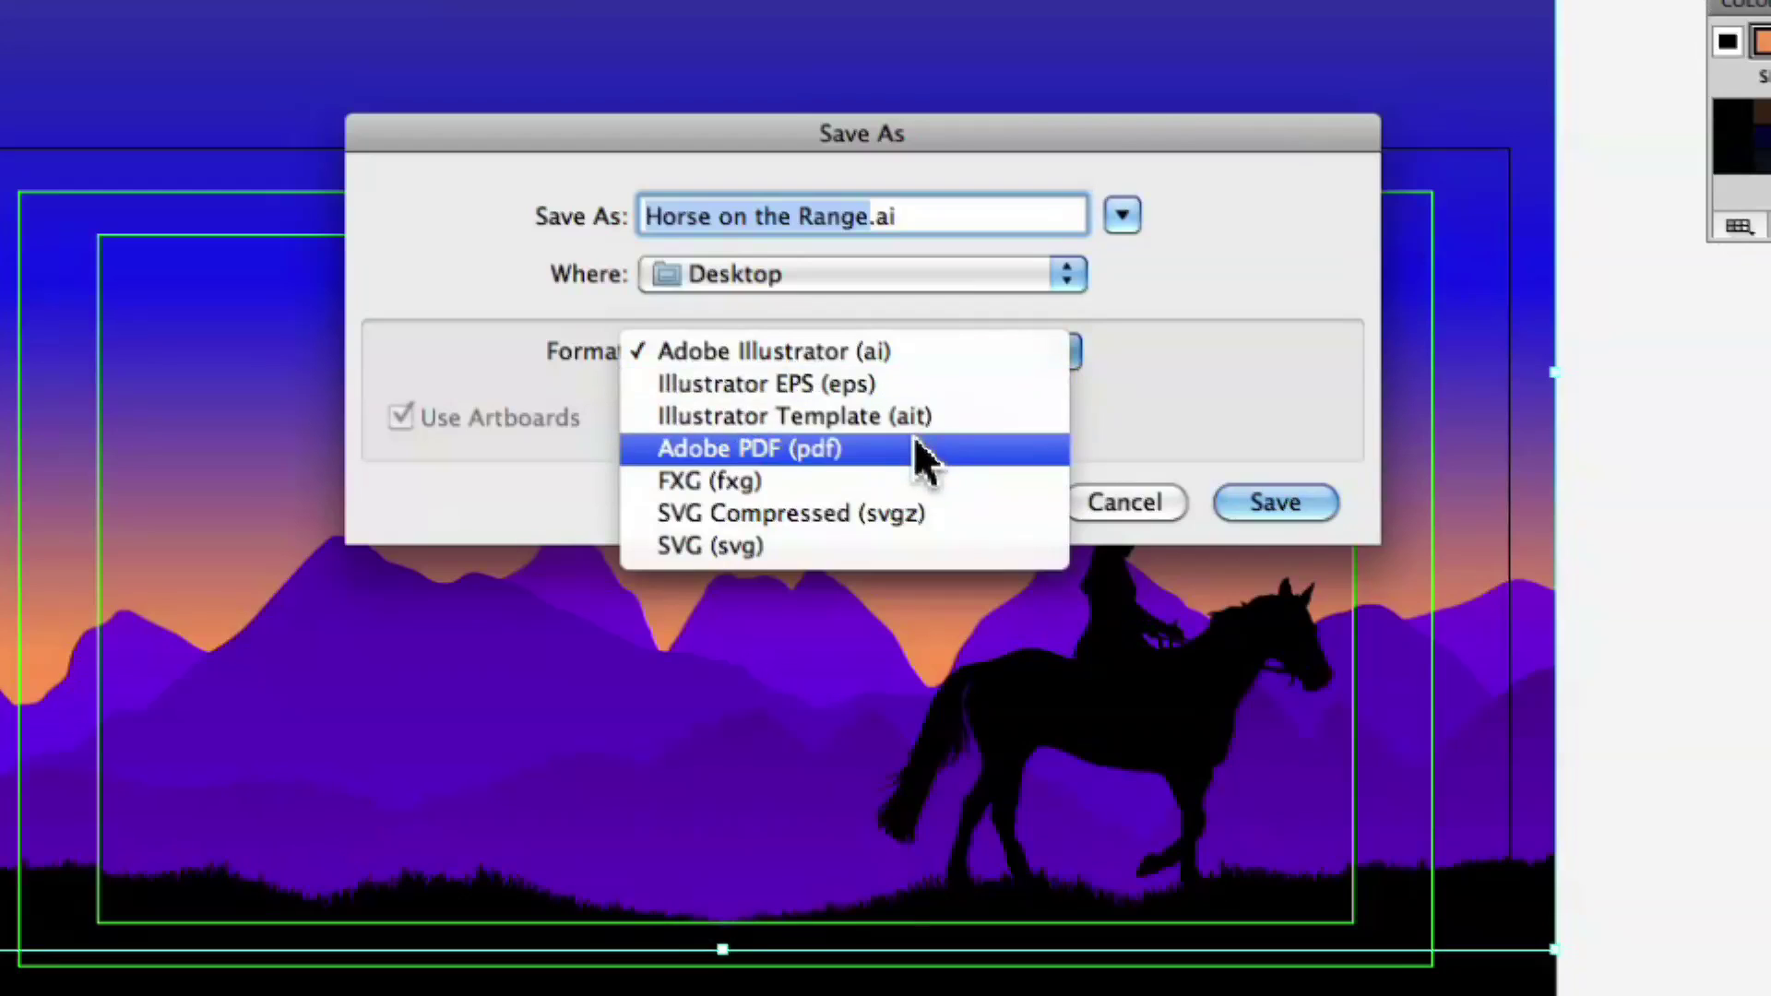
pyautogui.click(851, 447)
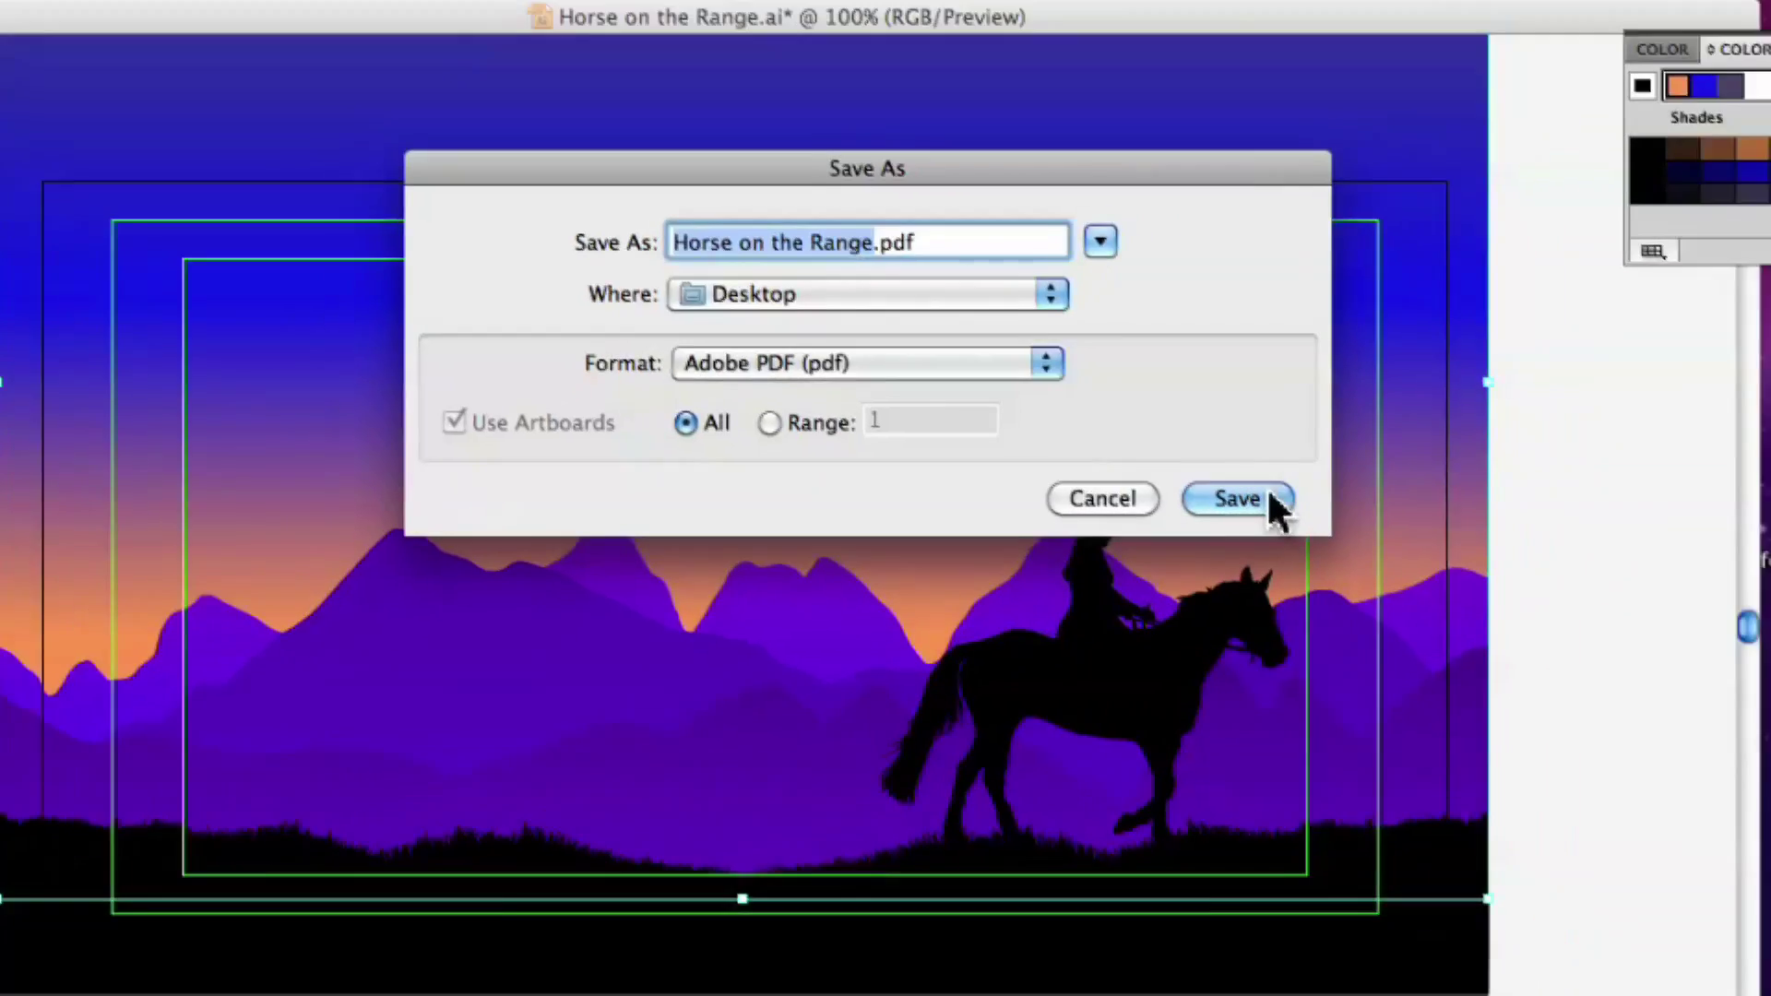
pyautogui.click(1269, 496)
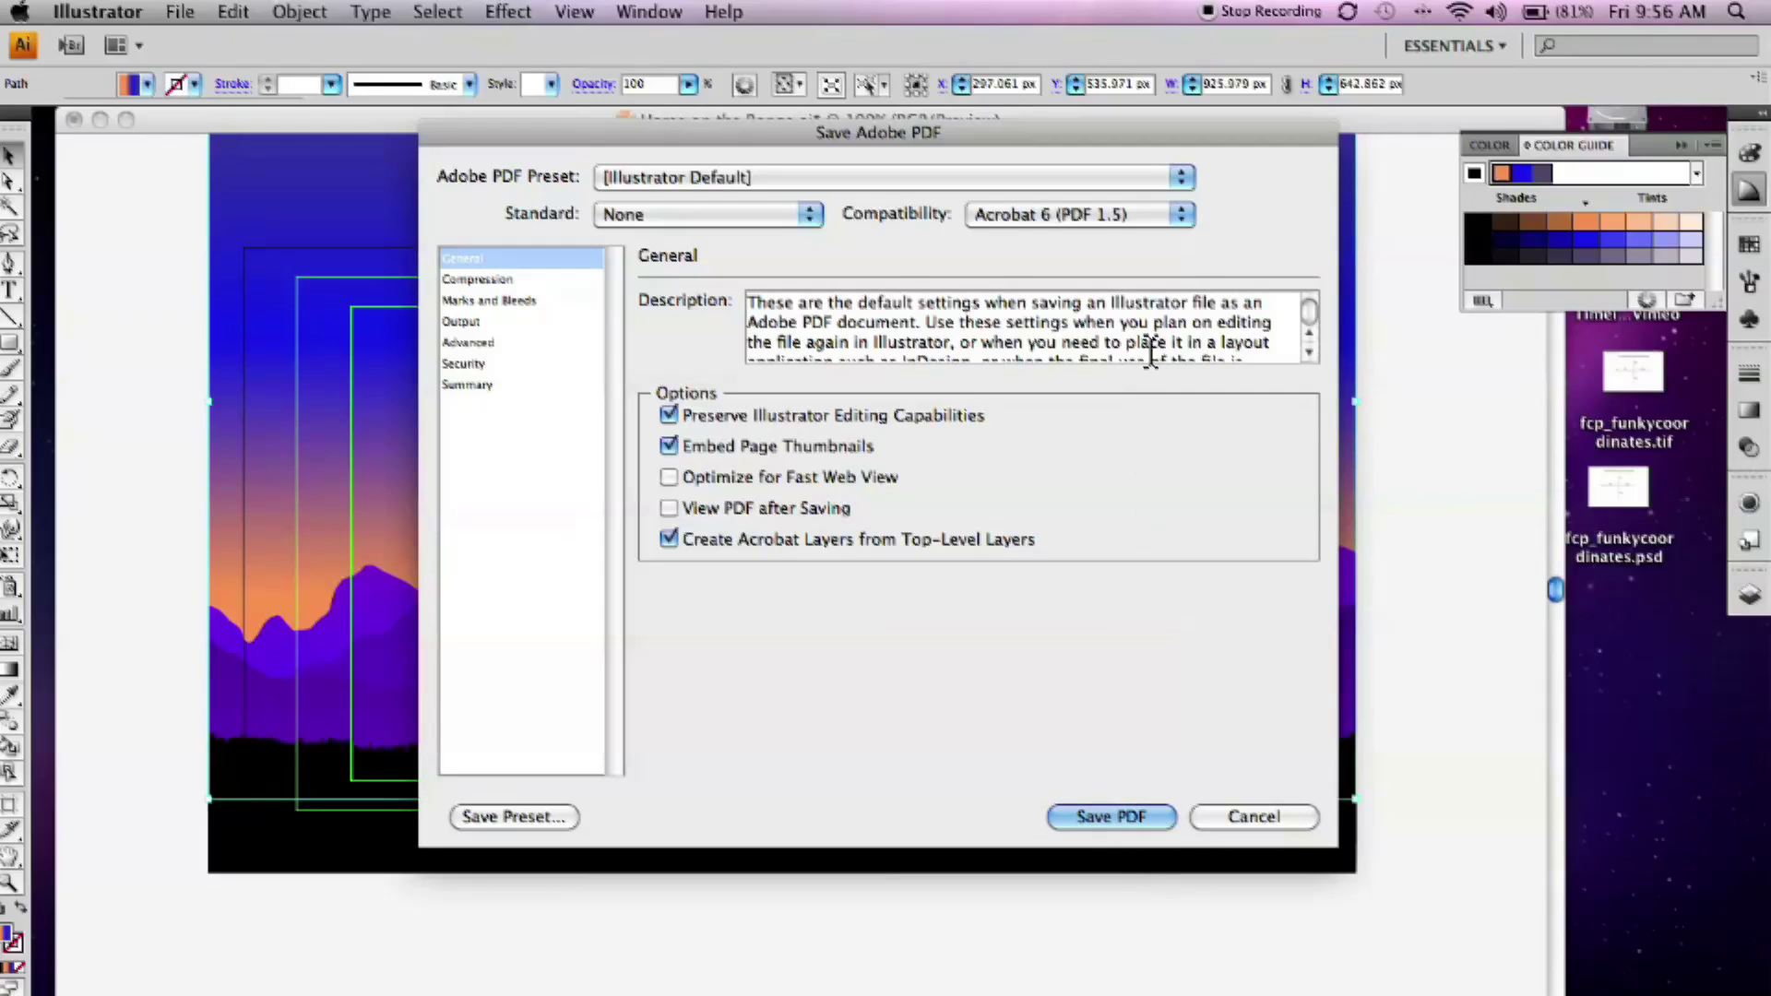
pyautogui.click(1111, 818)
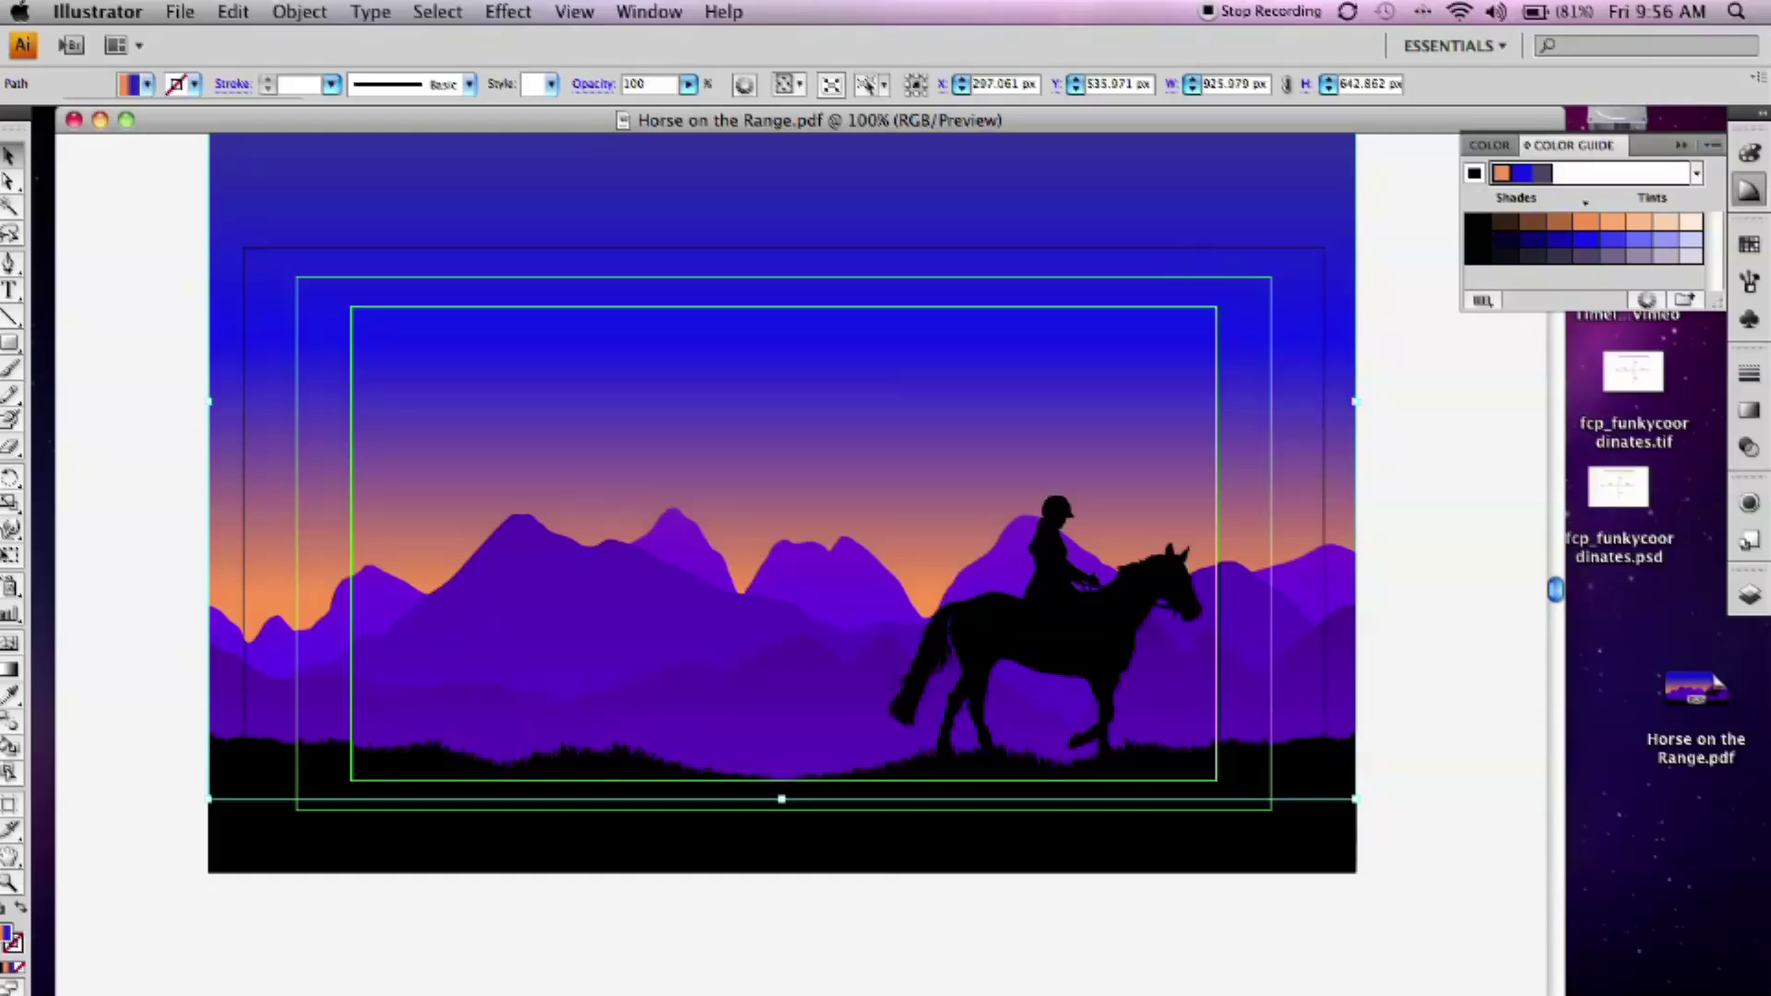
# Switch to Final Cut Pro and import Horse on the Range.pdf from the Desktop into the project
pyautogui.press('super+Tab')
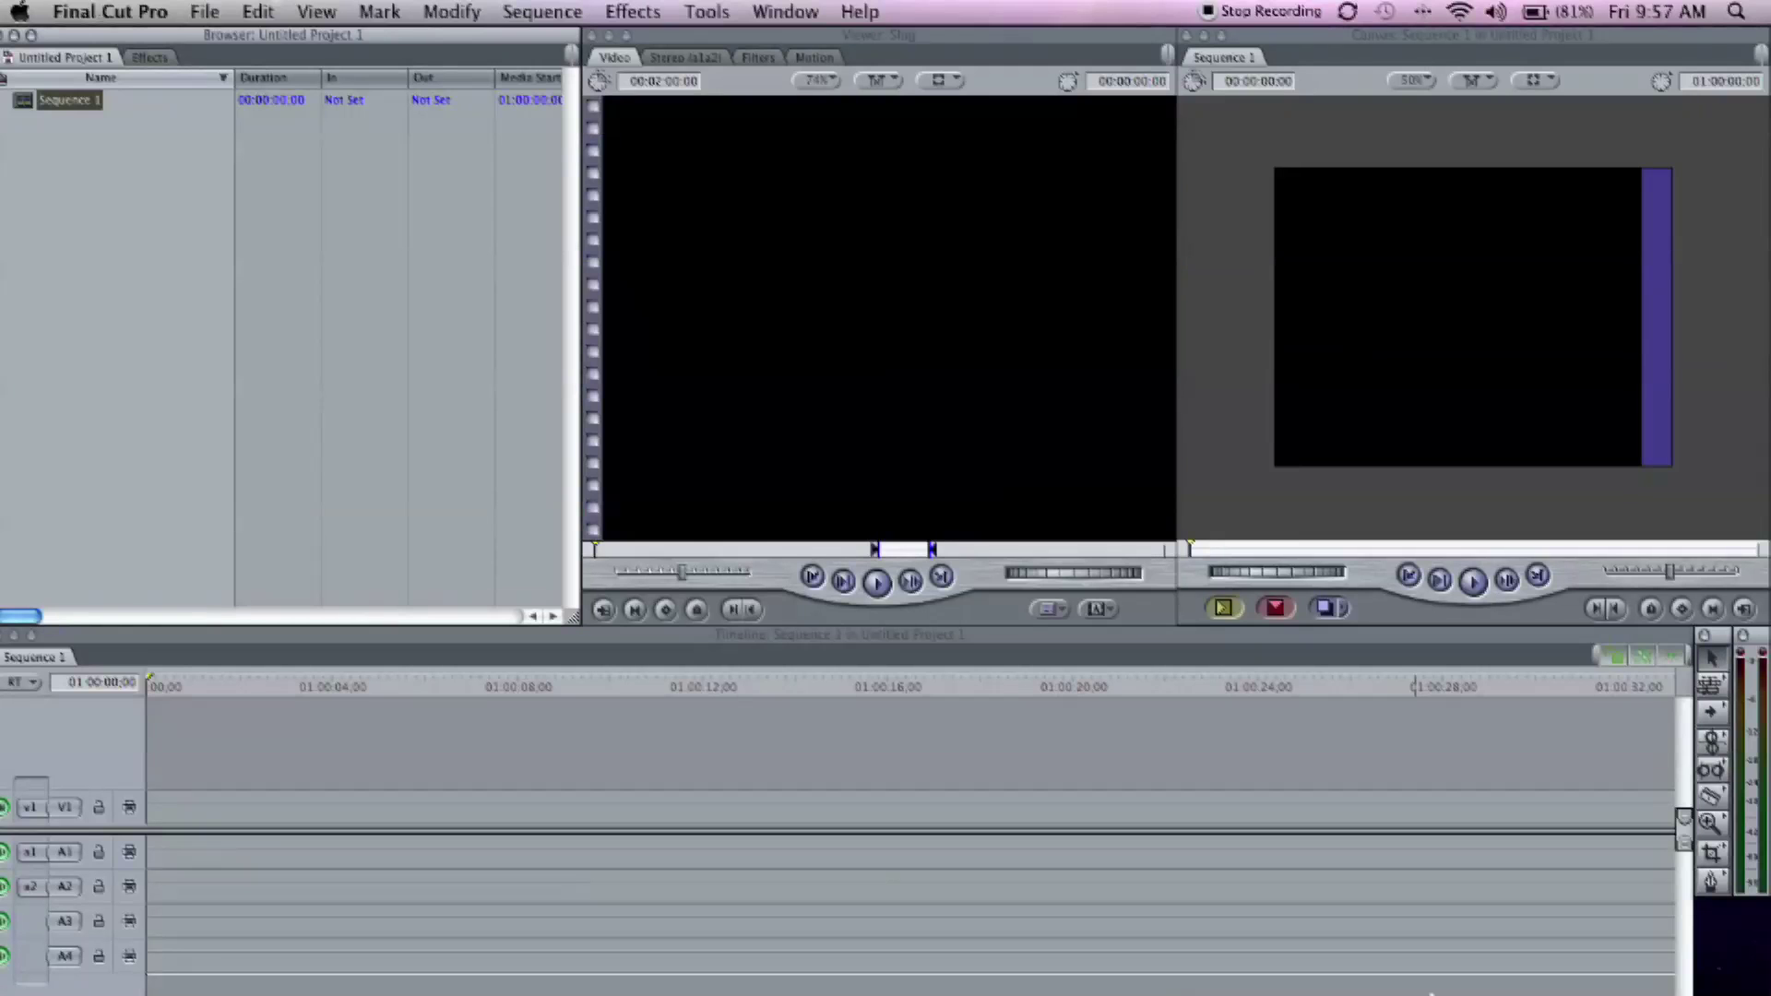
pyautogui.rightClick(115, 269)
pyautogui.moveTo(260, 269)
pyautogui.click(406, 267)
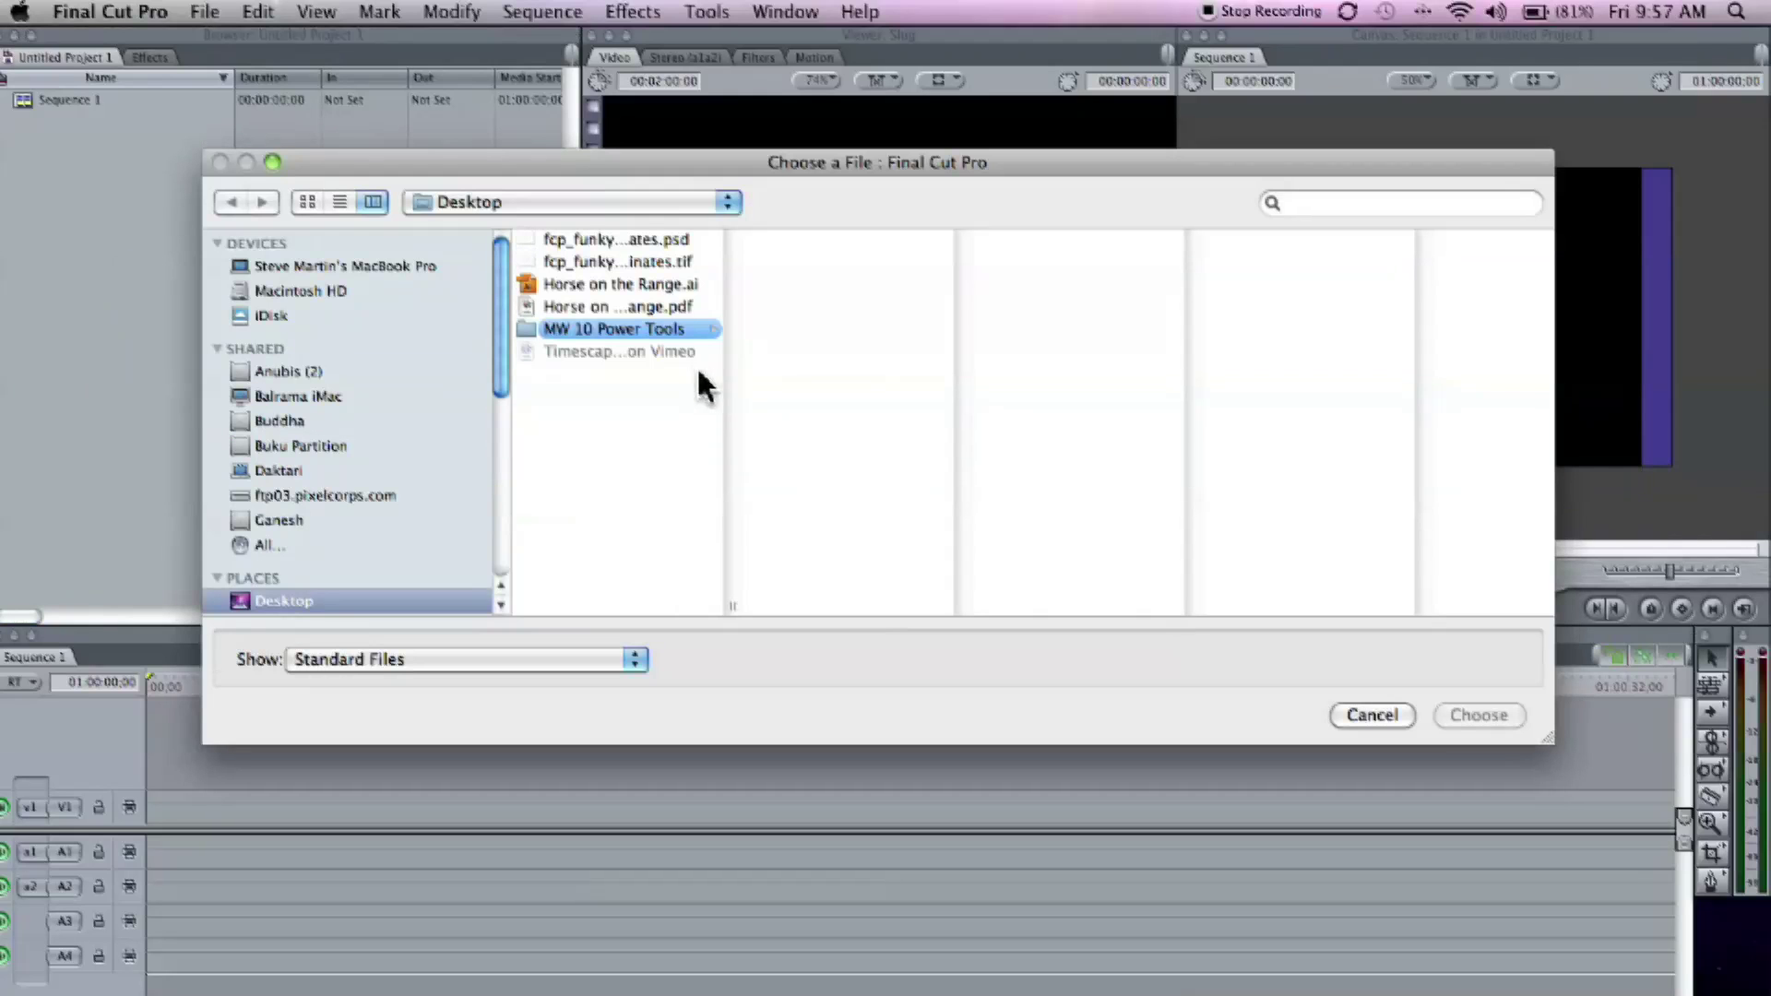
pyautogui.doubleClick(730, 606)
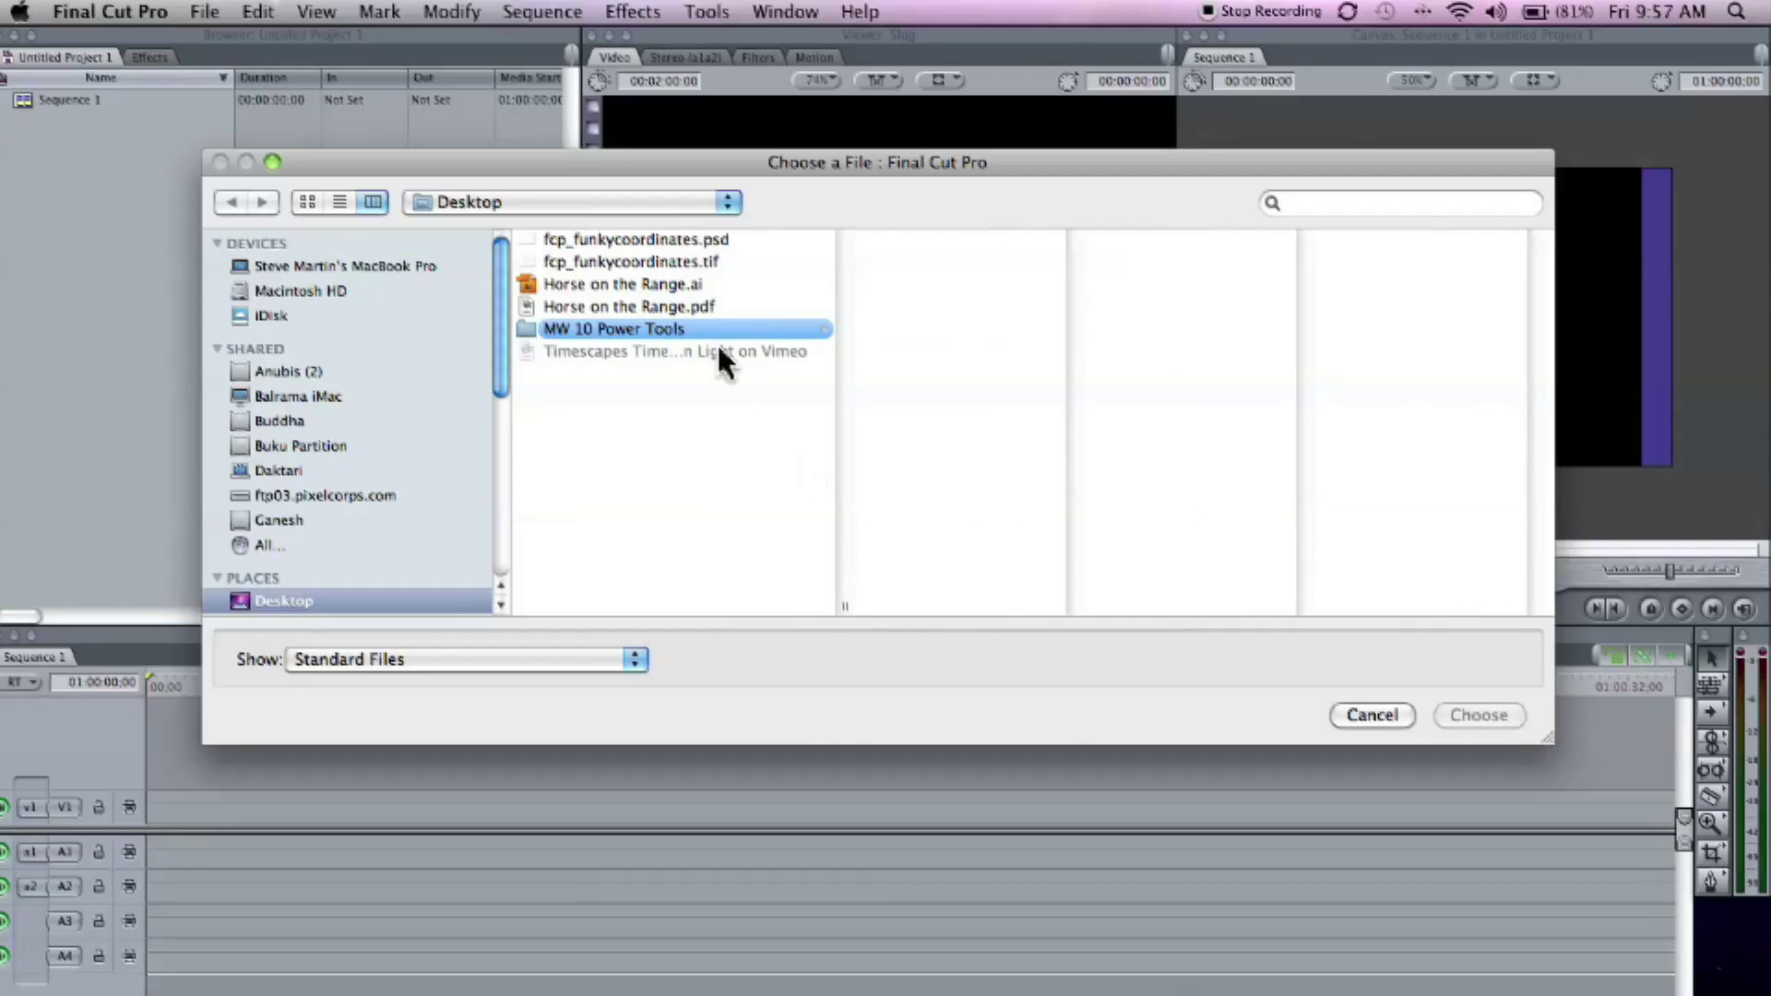
pyautogui.click(667, 306)
pyautogui.click(1449, 716)
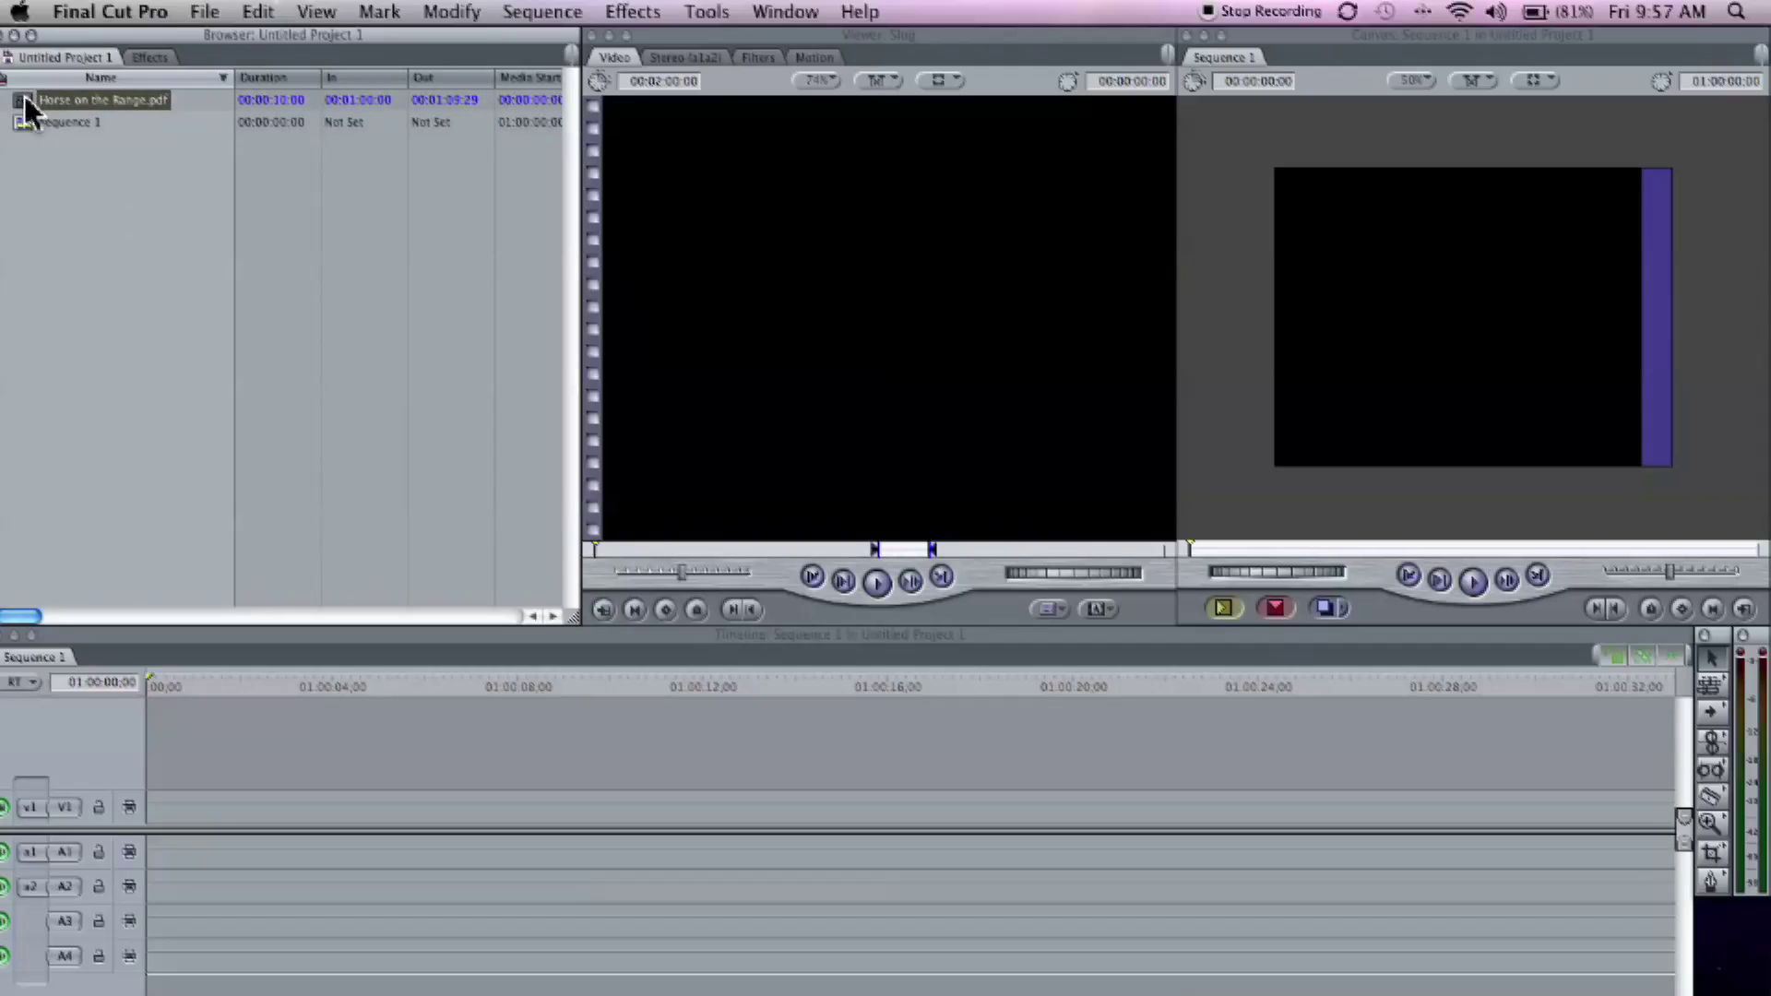
pyautogui.moveTo(22, 97); pyautogui.dragTo(277, 800)
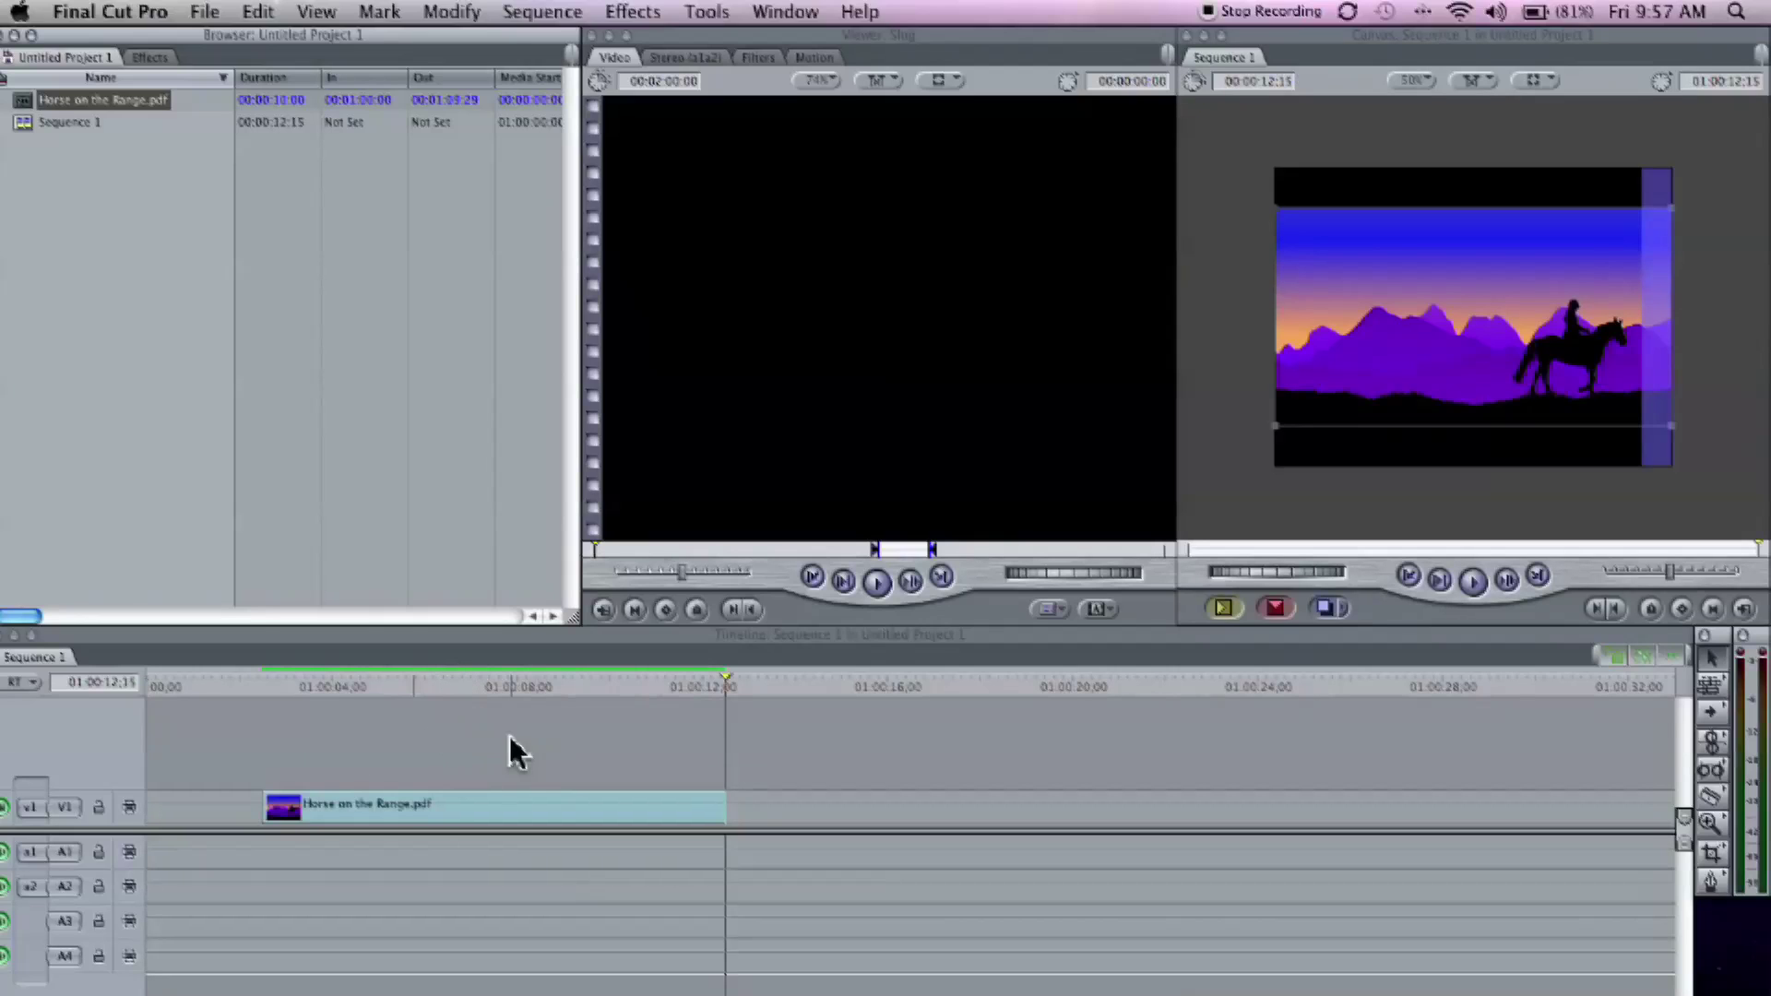
pyautogui.click(493, 812)
pyautogui.press('Delete')
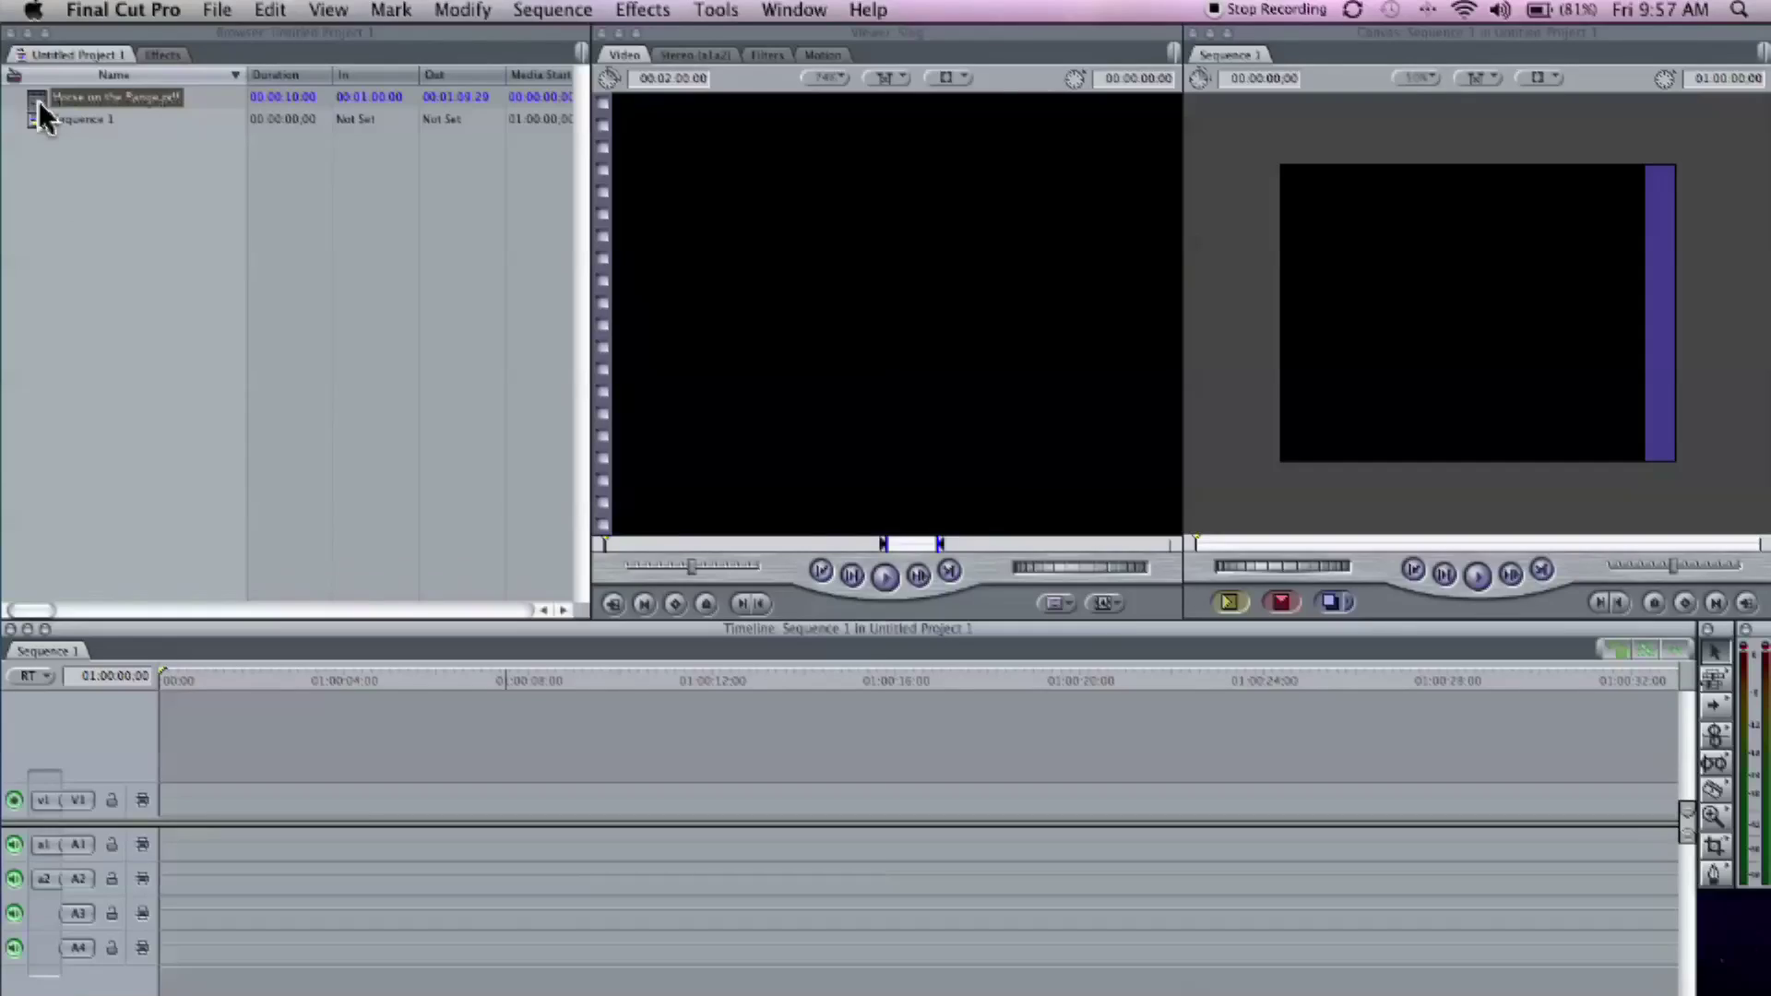
# Place the Horse on the Range.pdf clip on track V1 about 5 seconds in and move the playhead onto it at 01:00:08;08
pyautogui.moveTo(39, 102); pyautogui.dragTo(400, 796)
pyautogui.click(539, 678)
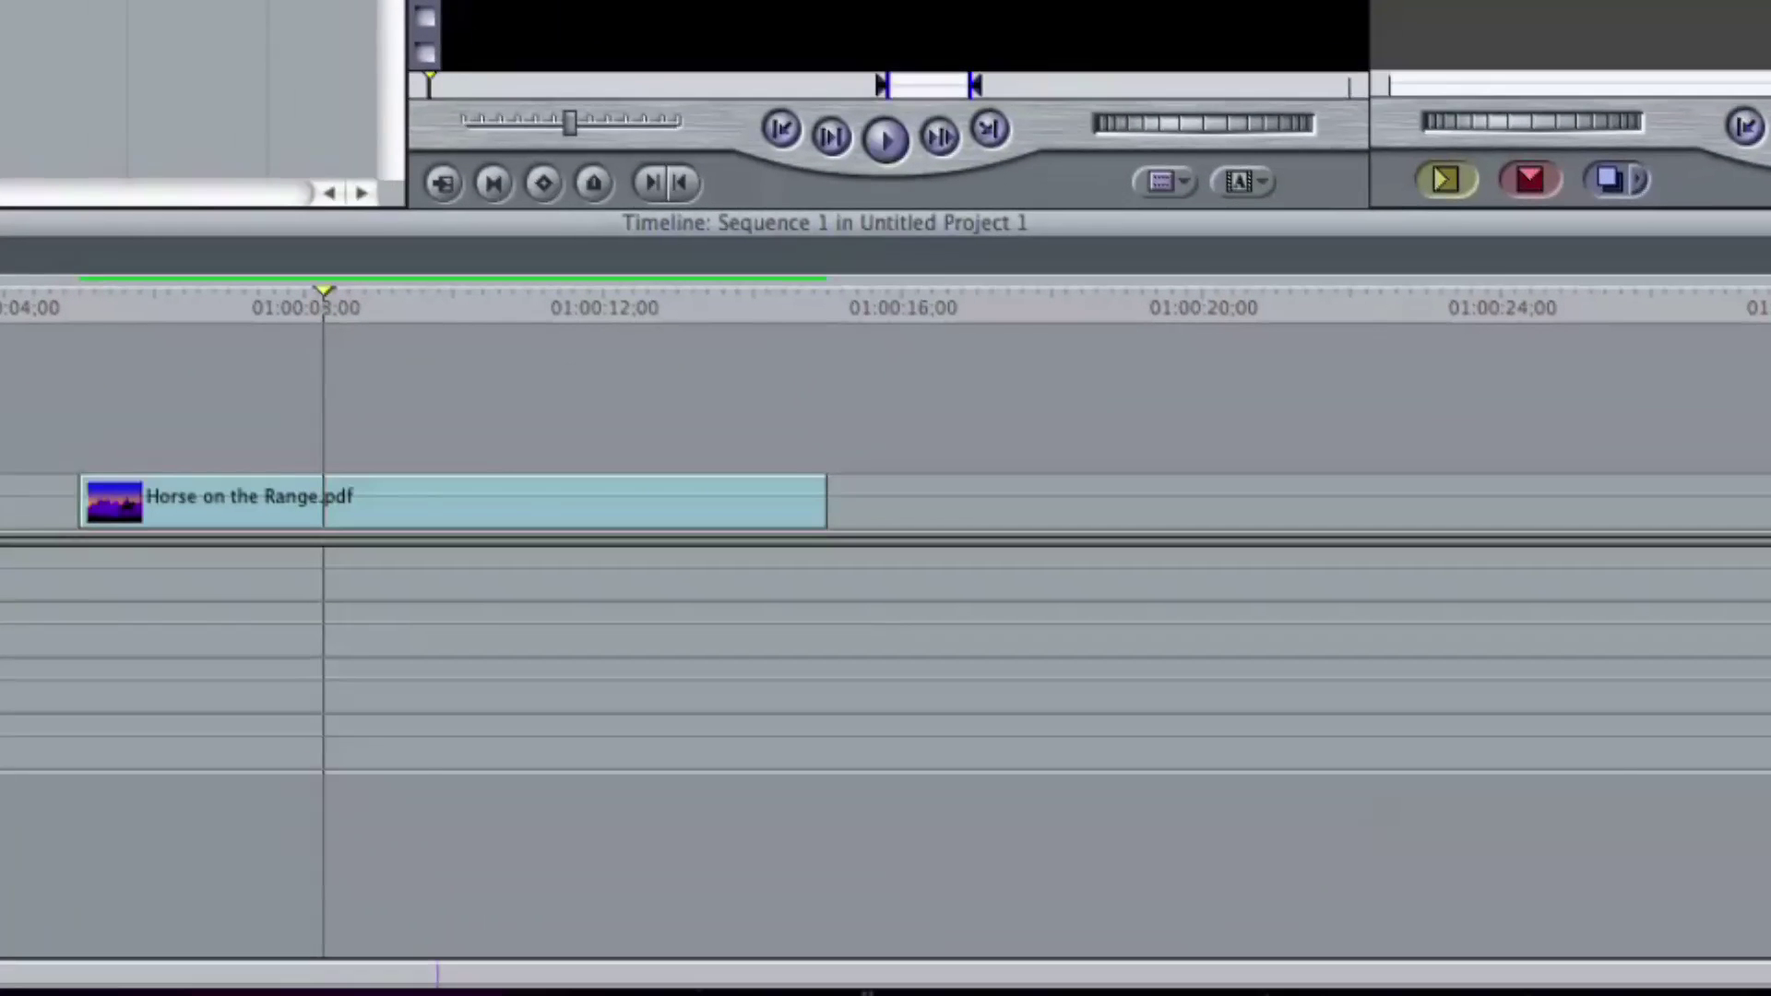
# Reveal the timeline clip's source file in the Finder, and switch to the PDF artwork open in Illustrator
pyautogui.rightClick(463, 512)
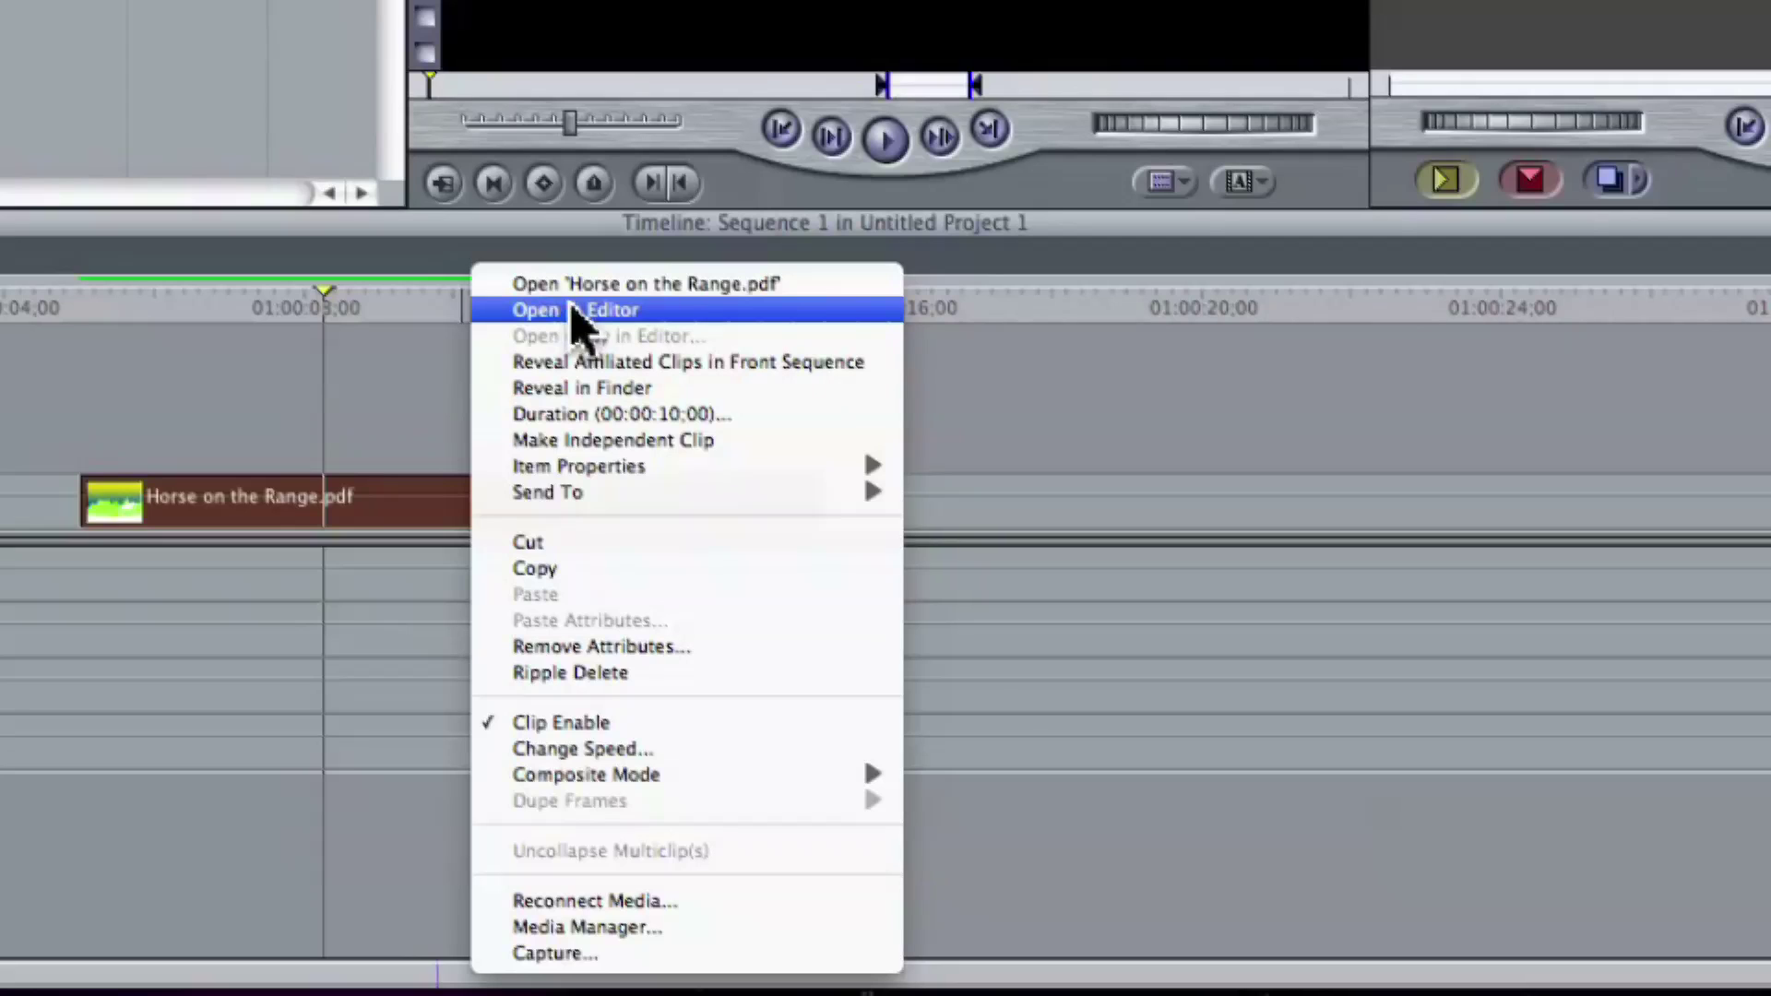
pyautogui.click(665, 397)
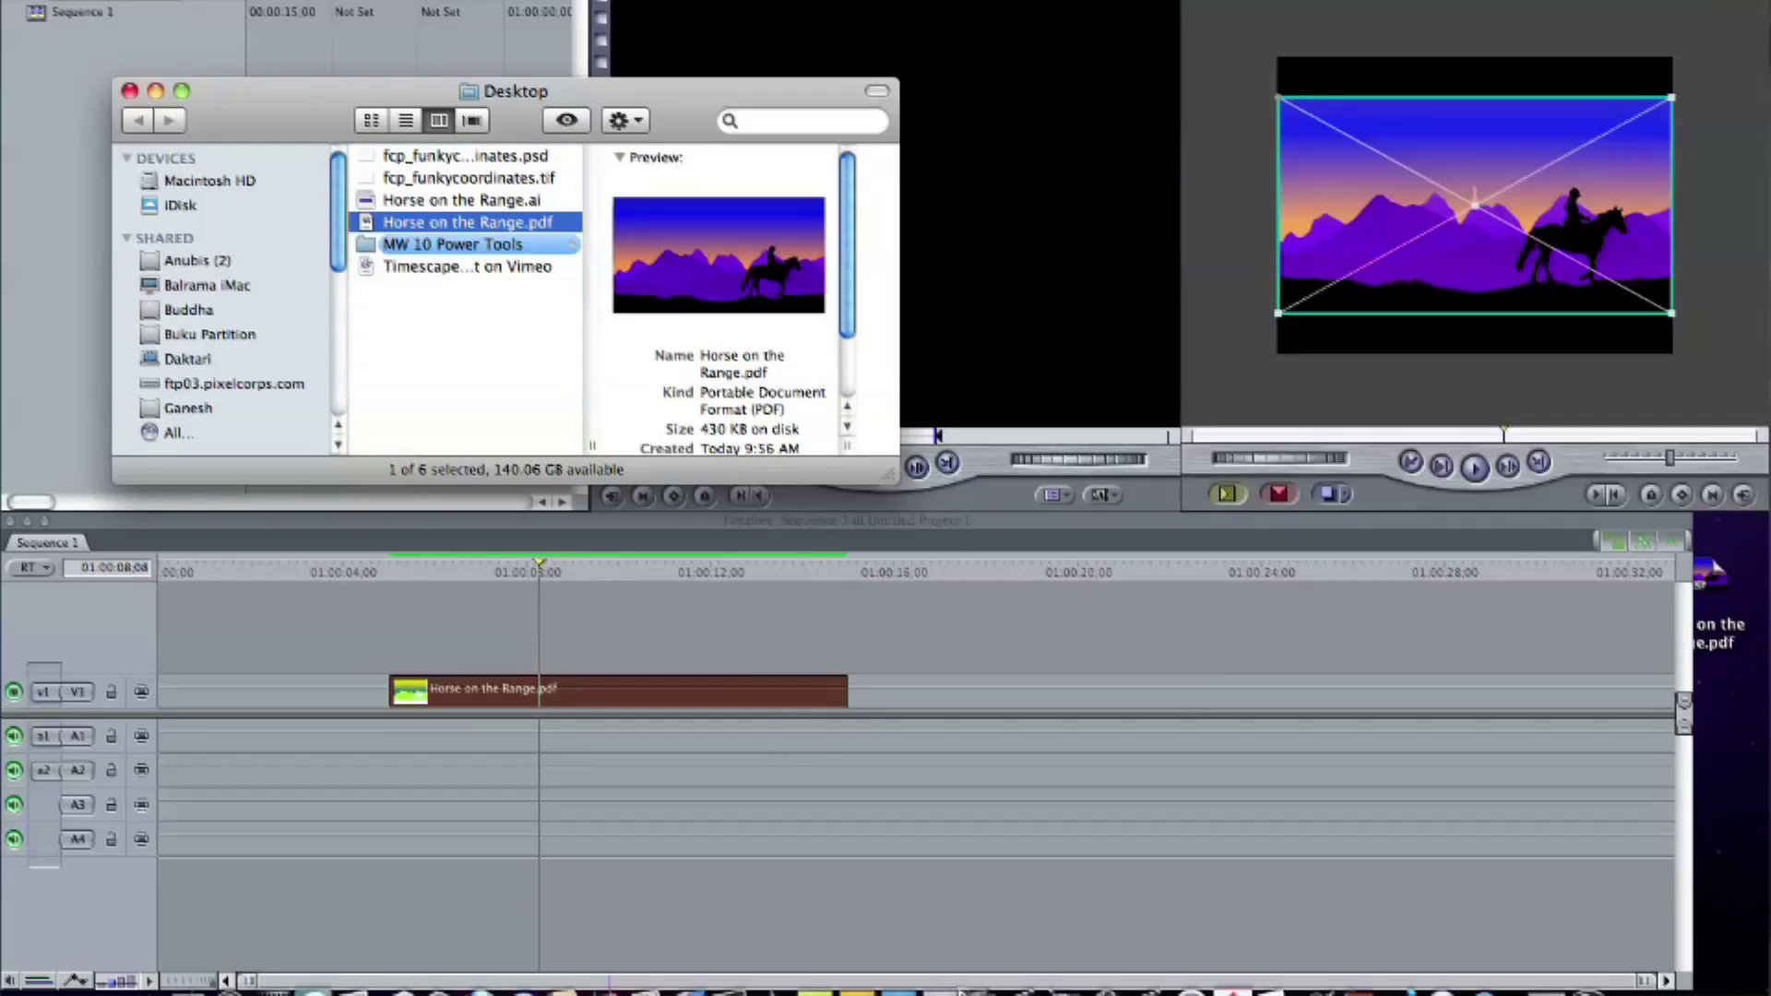
pyautogui.click(867, 969)
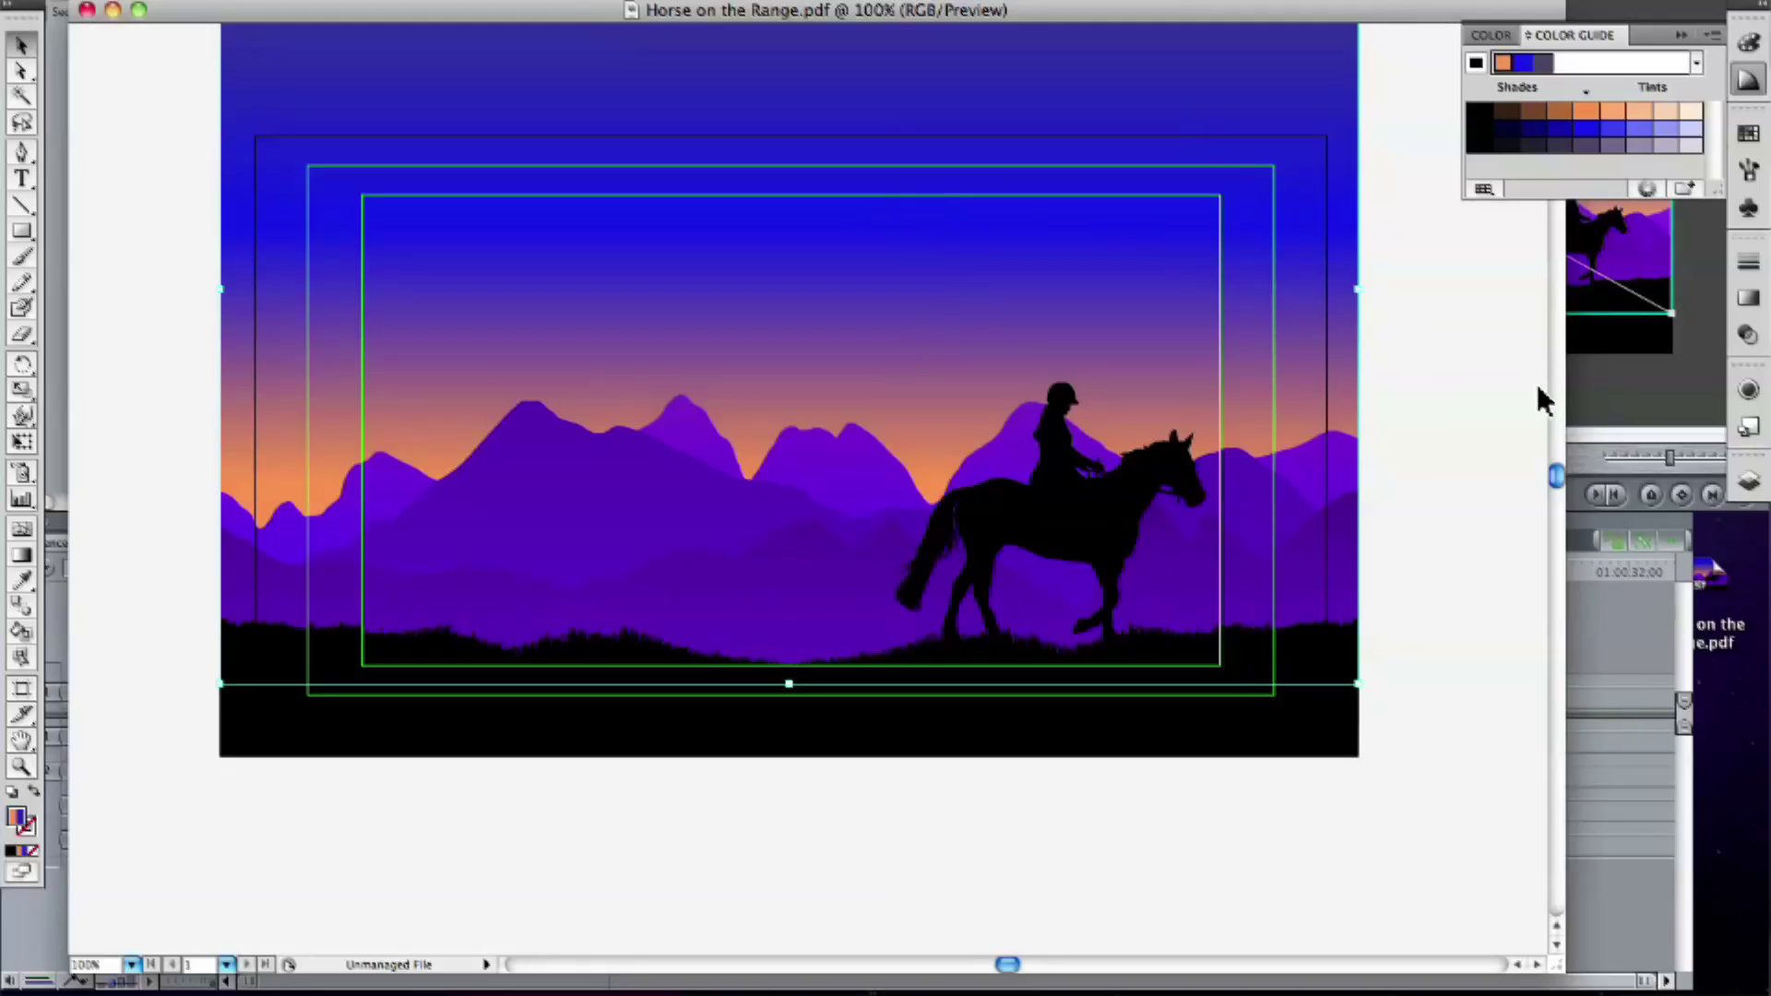
# Recolor the sky's orange to pinkish red, about R 255, G 86, B 118, with the Recolor Artwork color wheel, and apply
pyautogui.moveTo(1556, 475)
pyautogui.mouseDown()
pyautogui.moveTo(1554, 445)
pyautogui.moveTo(1555, 470)
pyautogui.mouseUp()
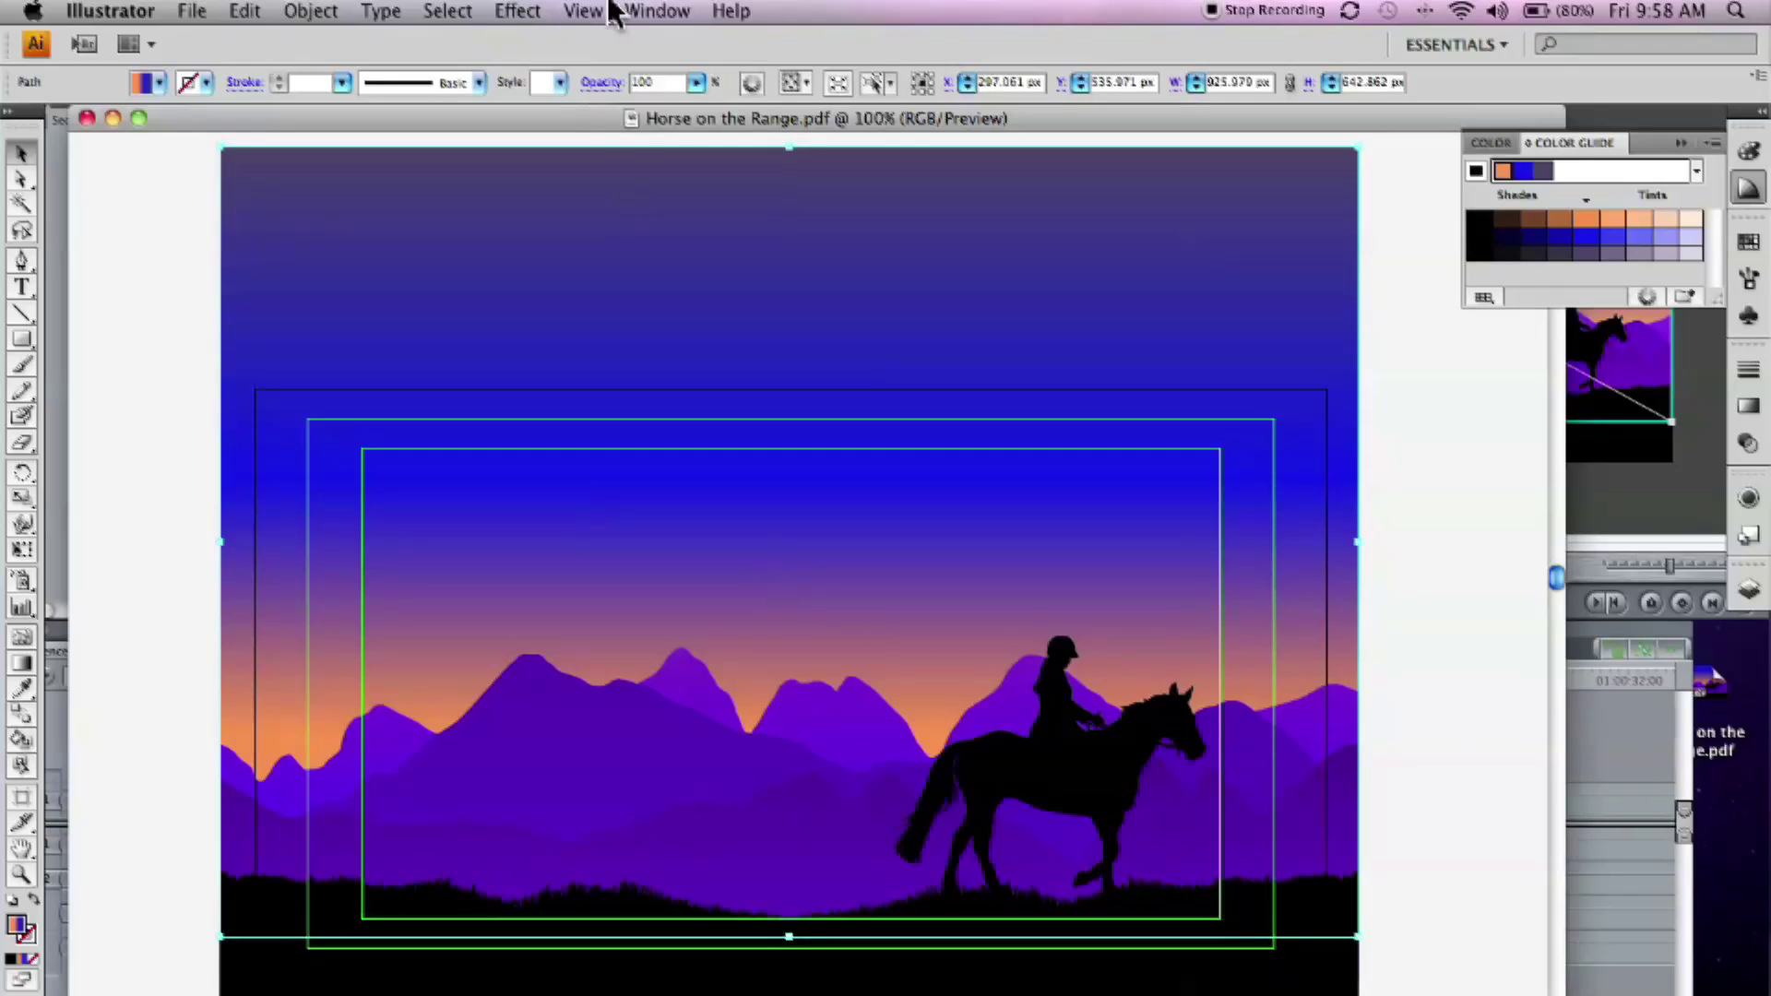
pyautogui.click(752, 84)
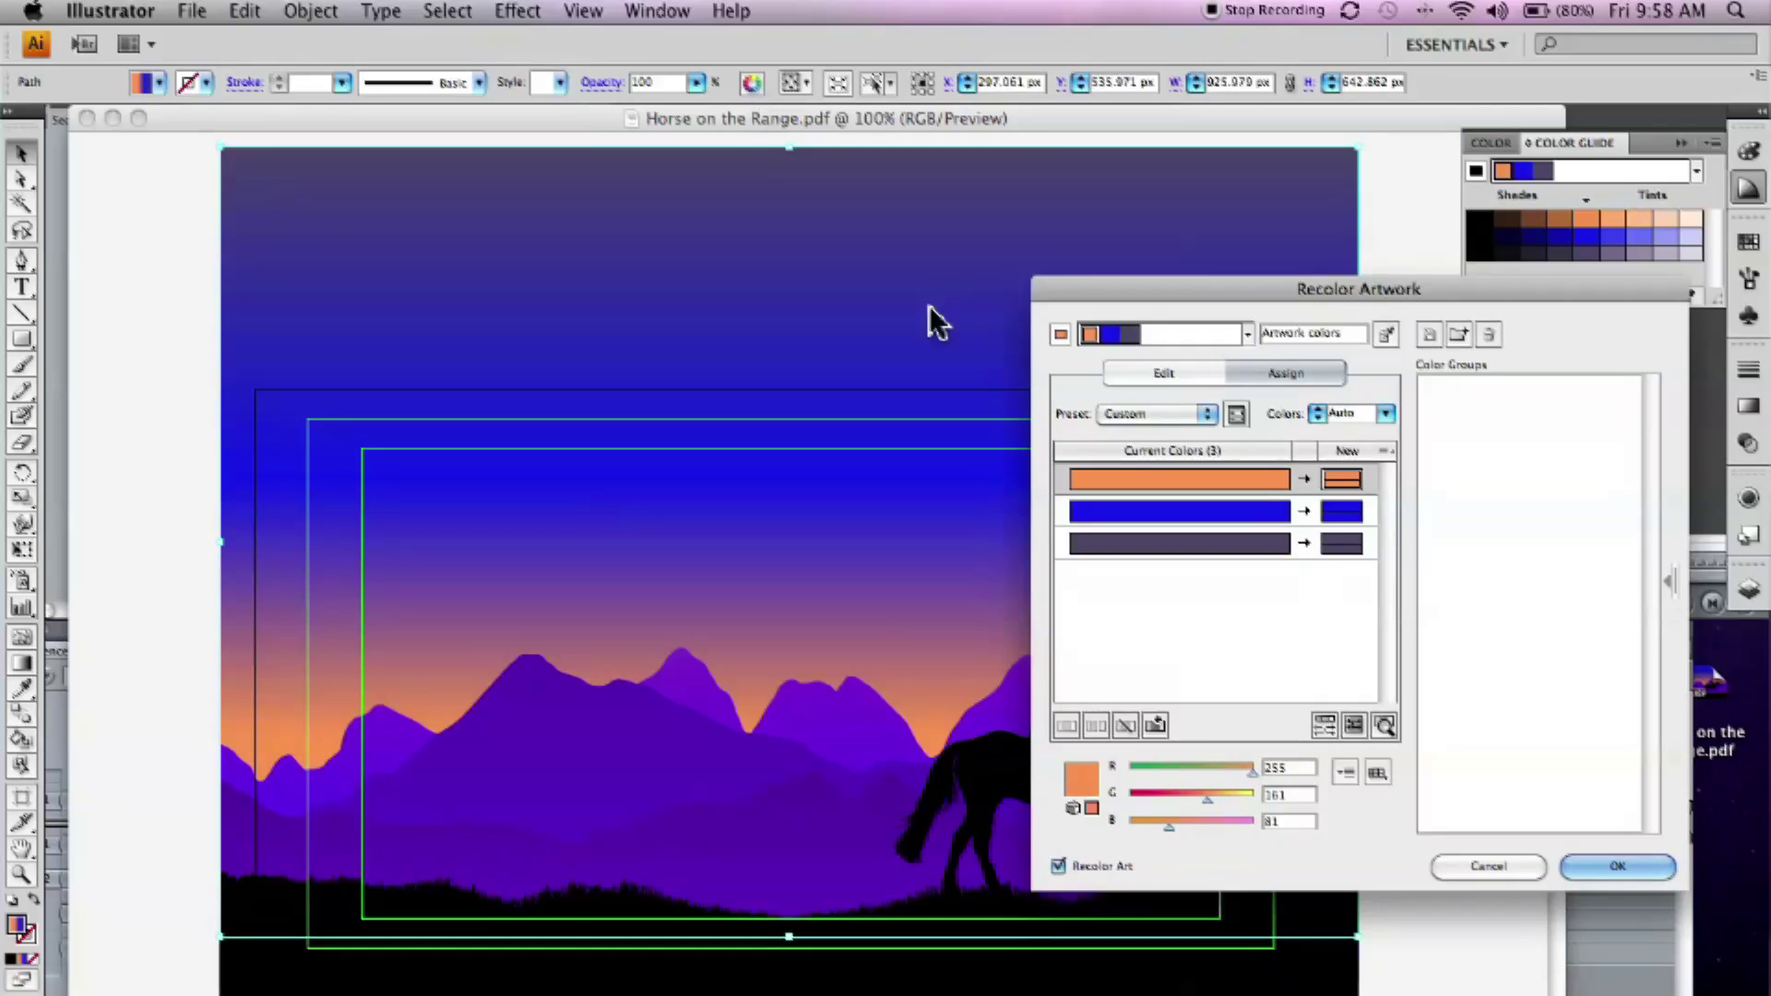
pyautogui.click(1200, 373)
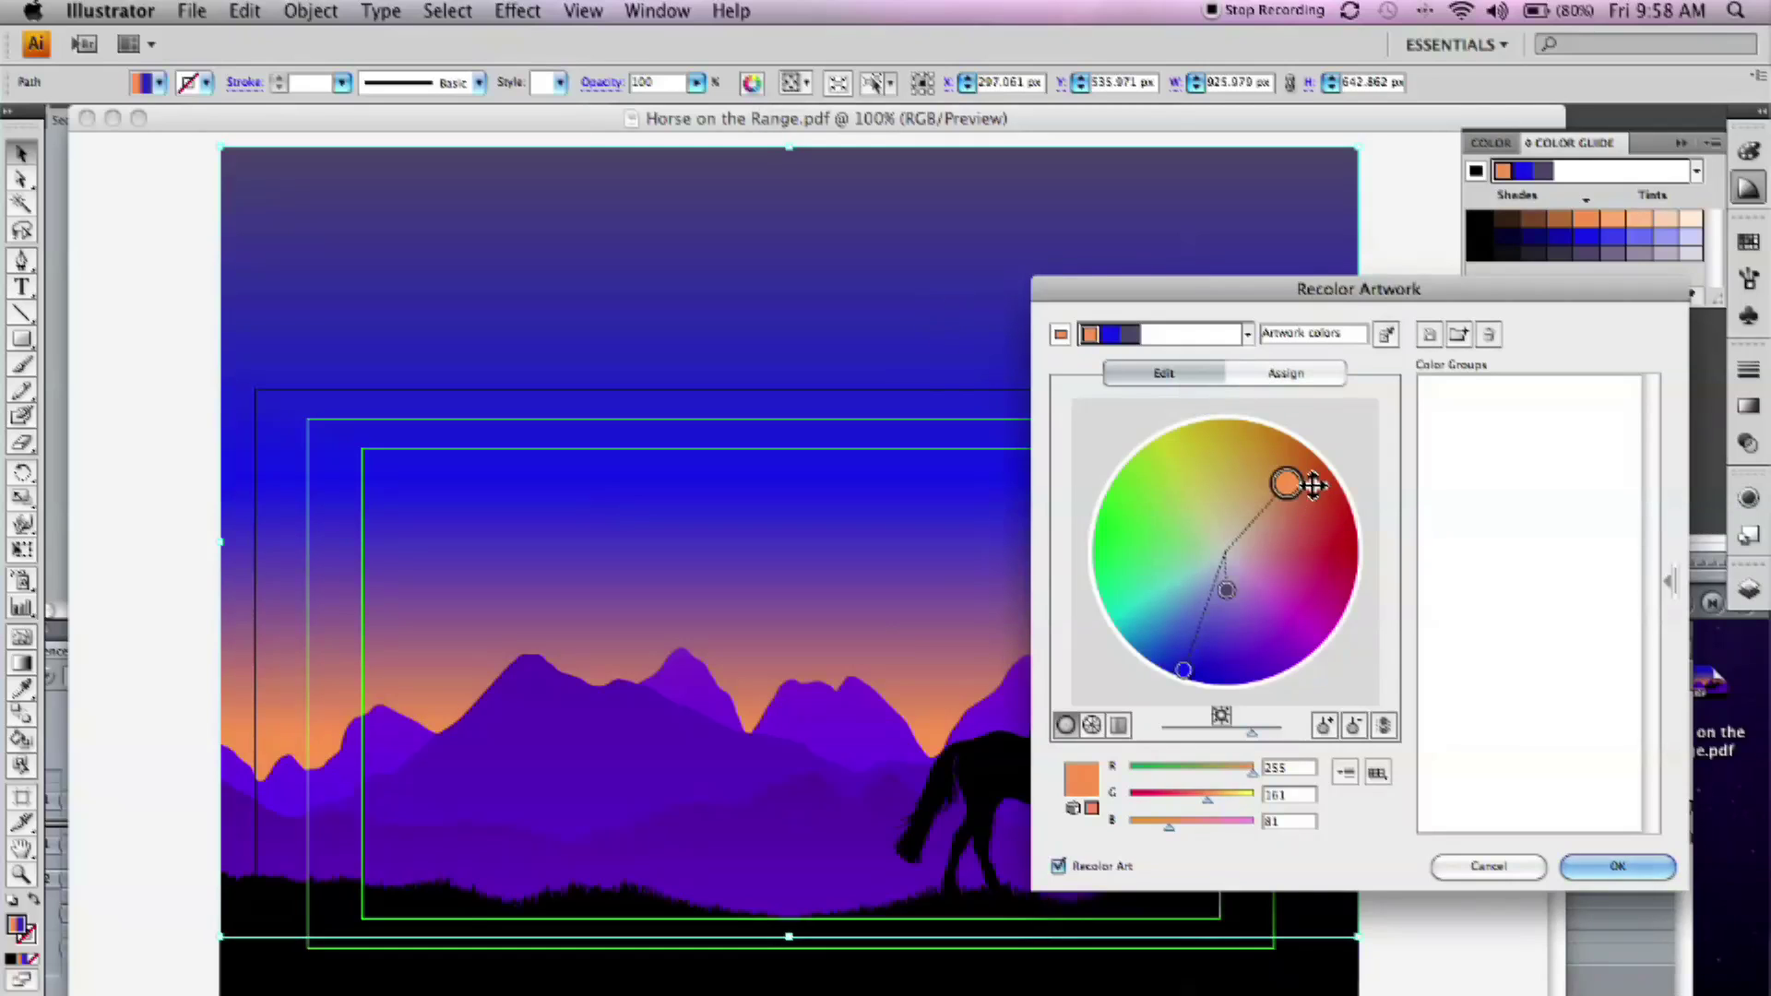
pyautogui.moveTo(1301, 491); pyautogui.dragTo(1315, 559)
pyautogui.moveTo(1315, 563); pyautogui.dragTo(1301, 565)
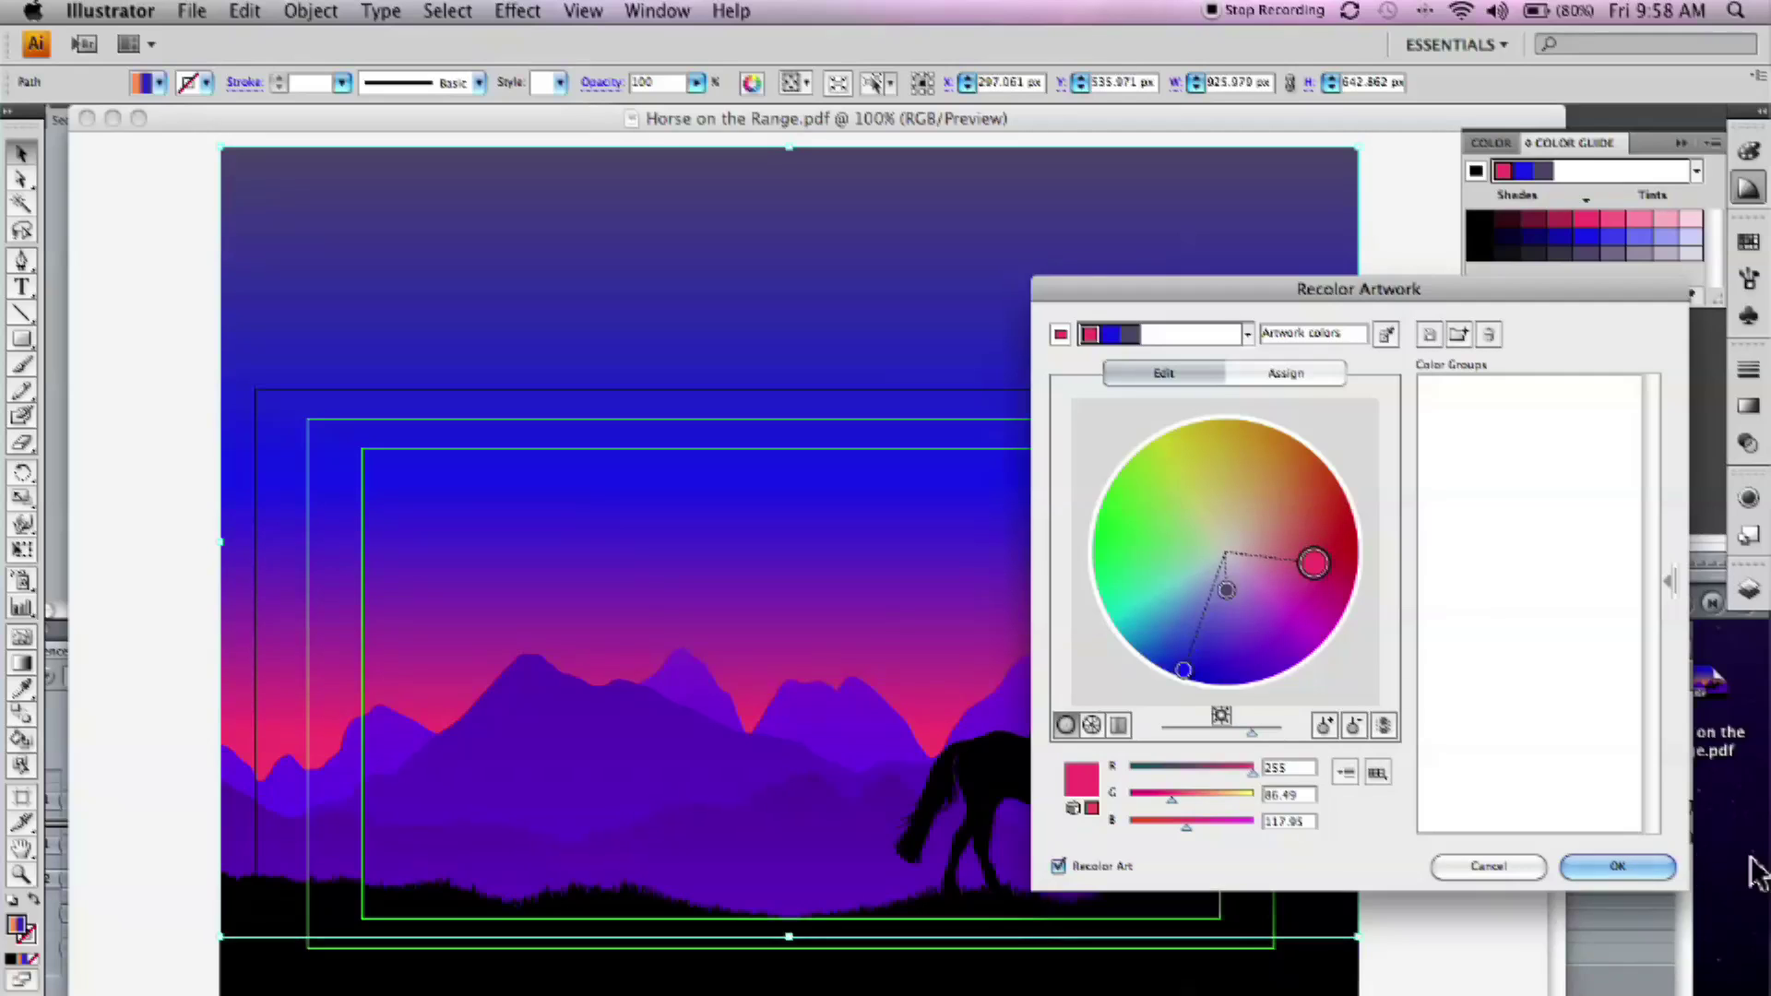
pyautogui.click(1629, 872)
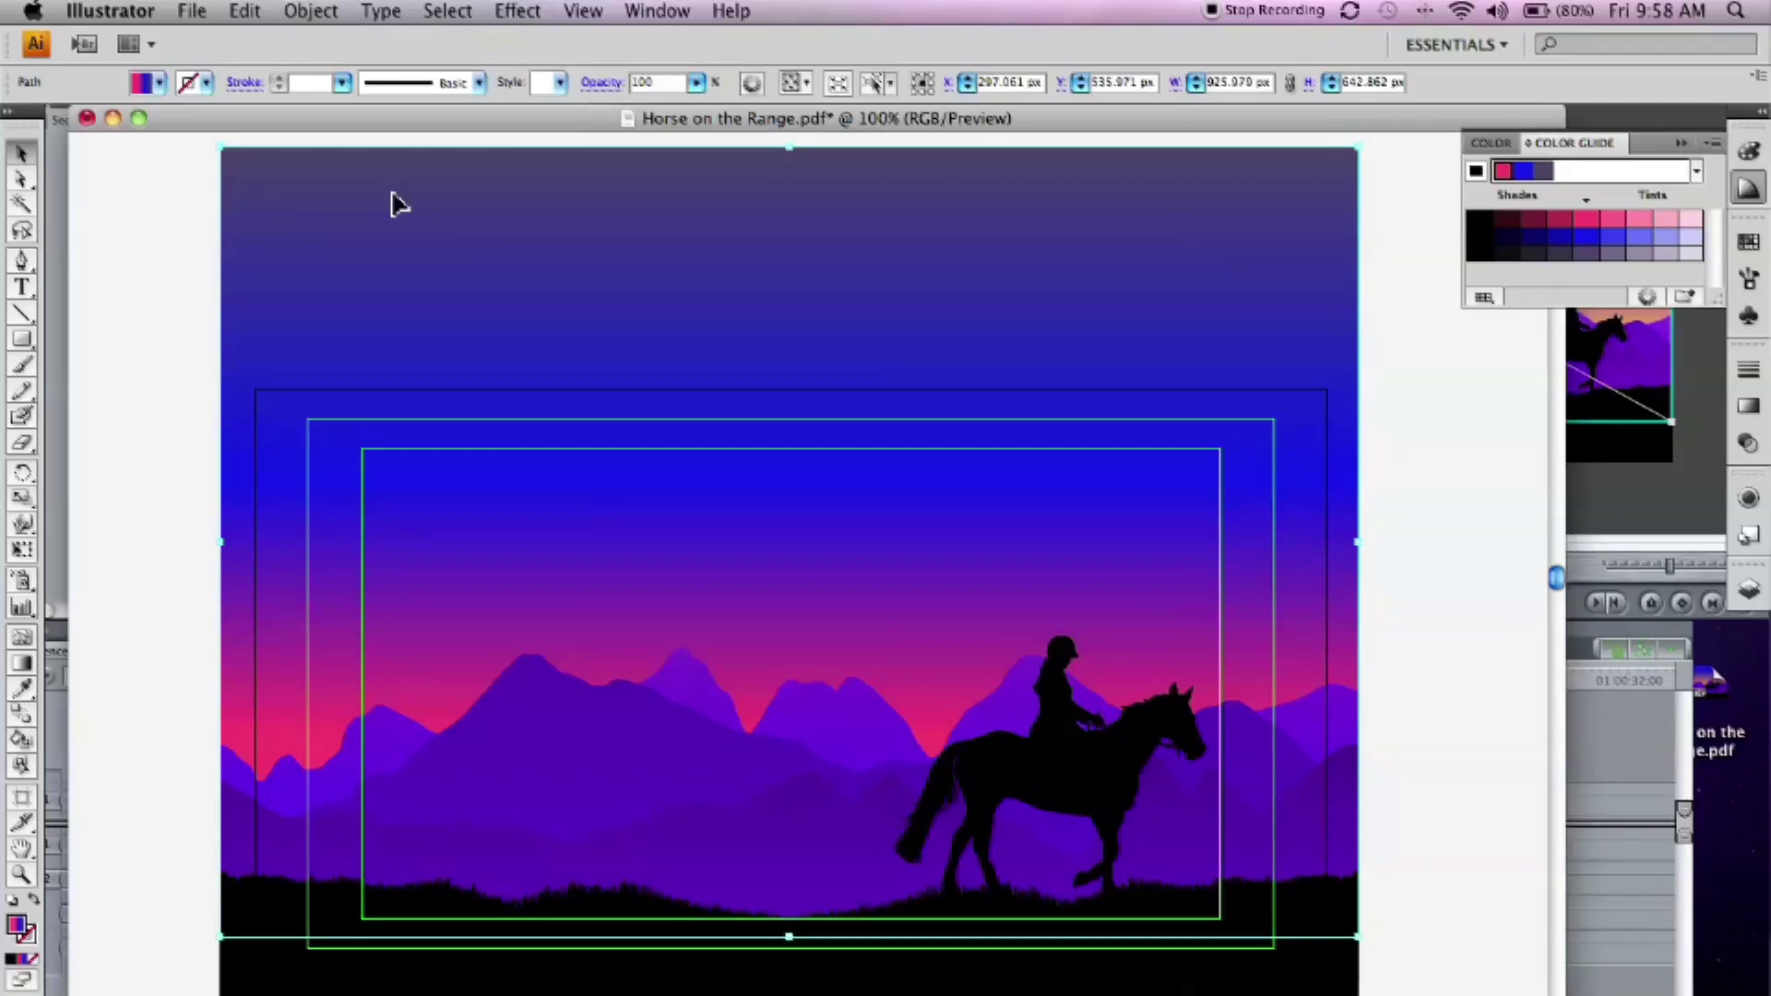
# Save the recolored PDF and switch back to Final Cut Pro to view the clip in the sequence
pyautogui.click(192, 11)
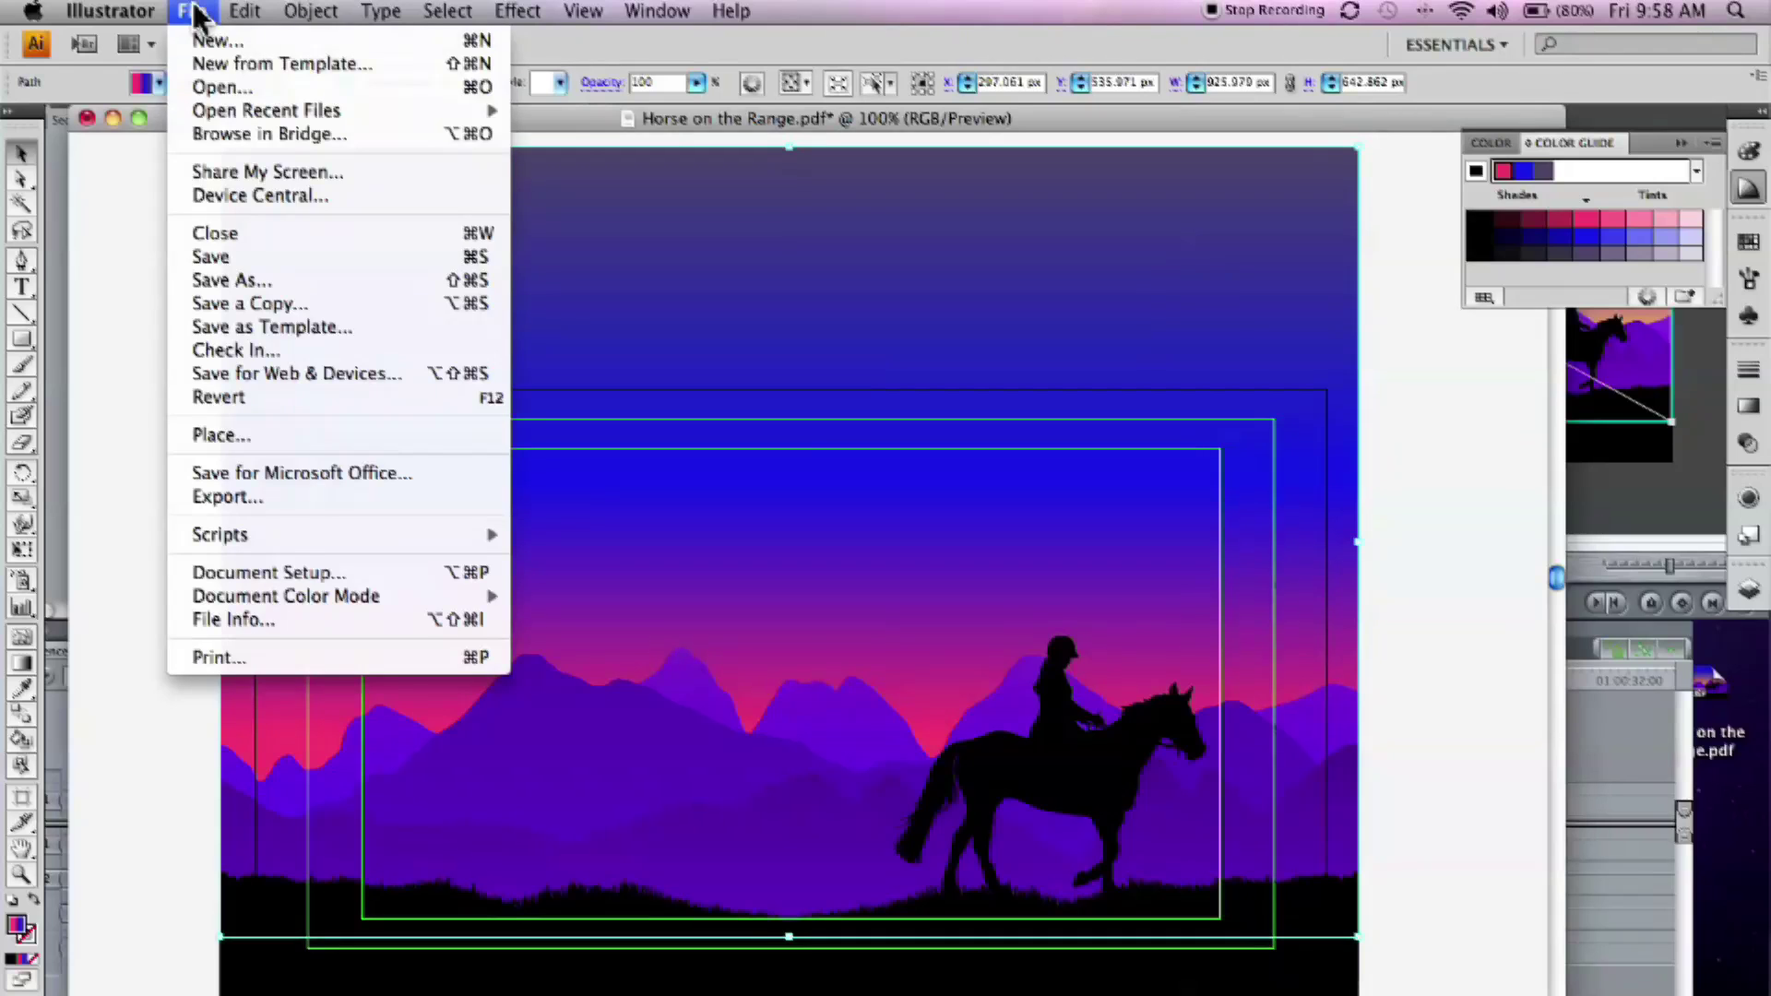
pyautogui.click(208, 257)
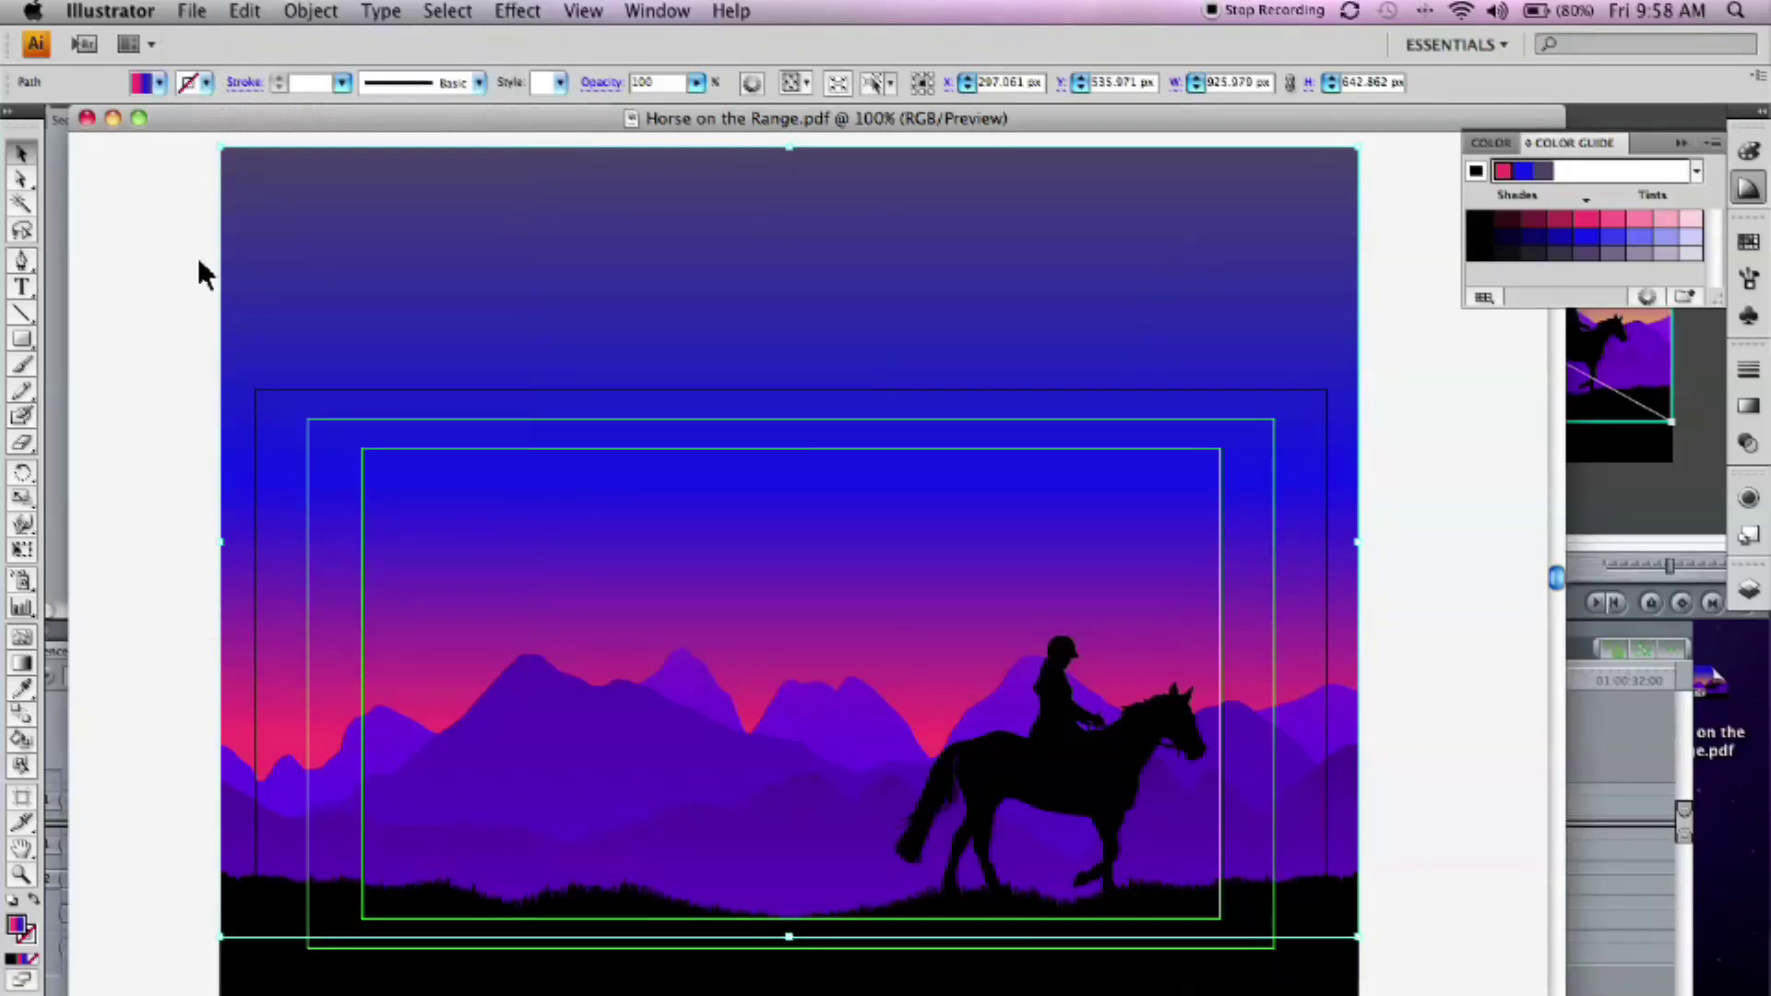
pyautogui.press('super+Tab')
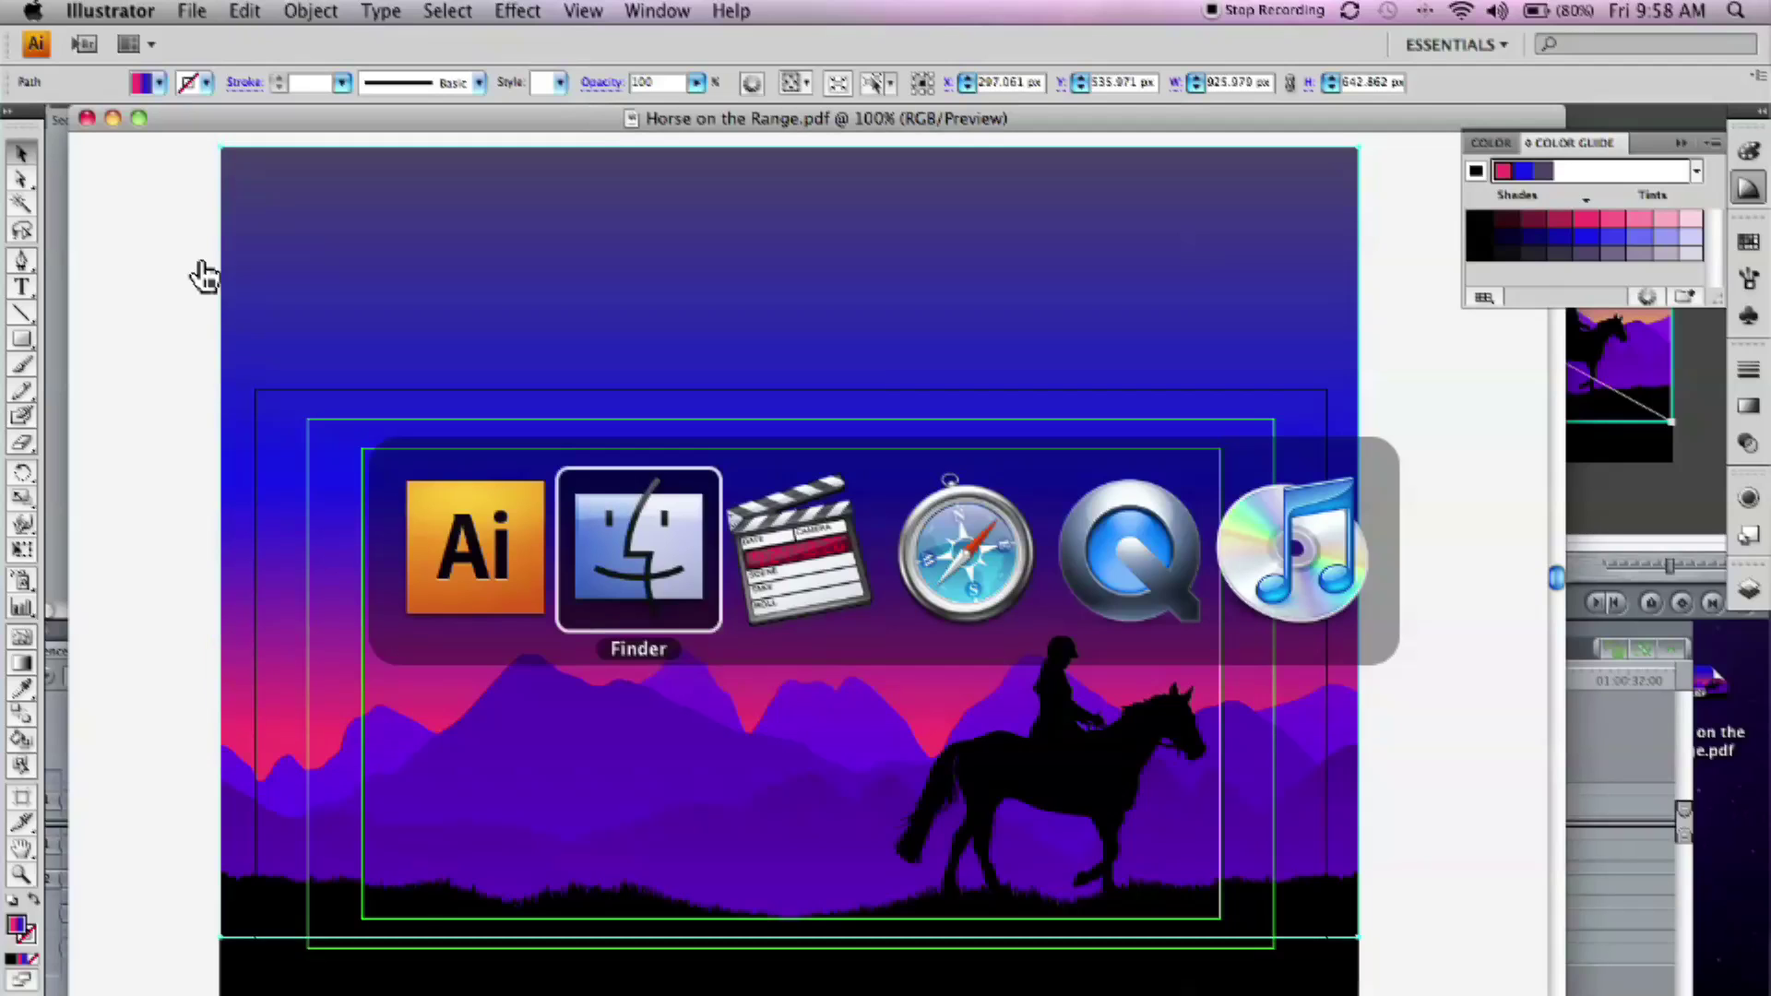
pyautogui.press('super+Tab')
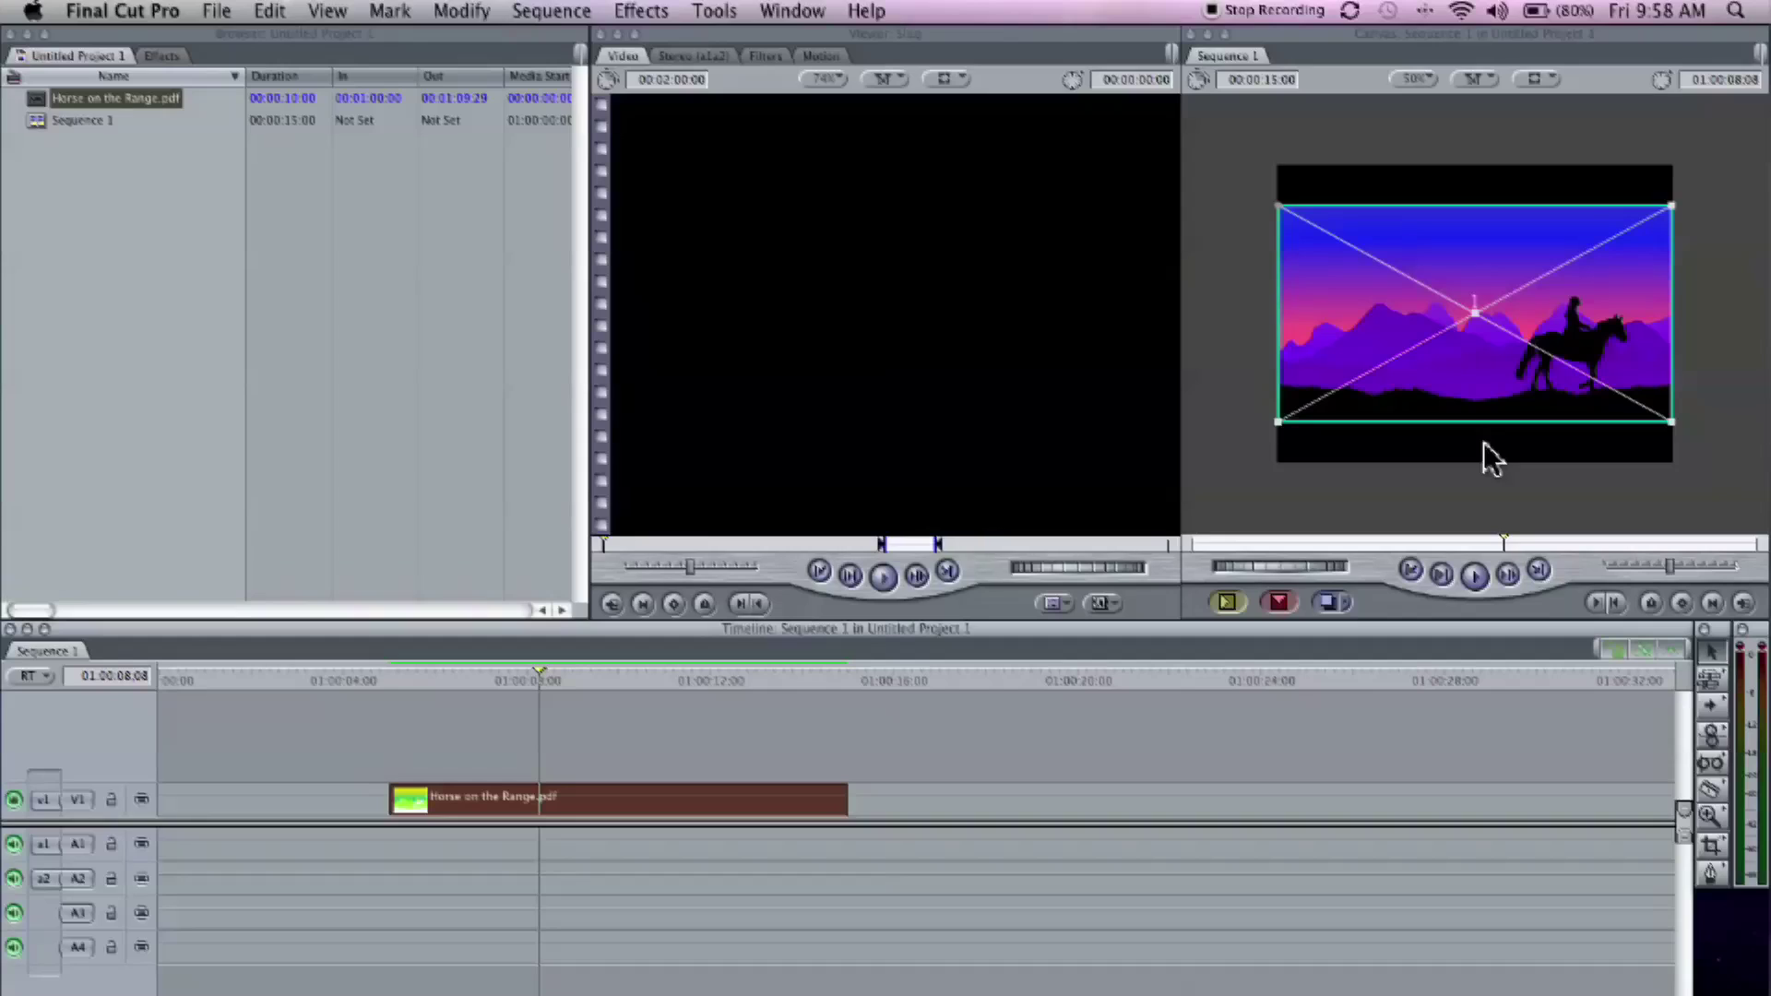
# Open the item properties of the Horse on the Range.pdf clip in the project to examine its format settings
pyautogui.click(29, 97)
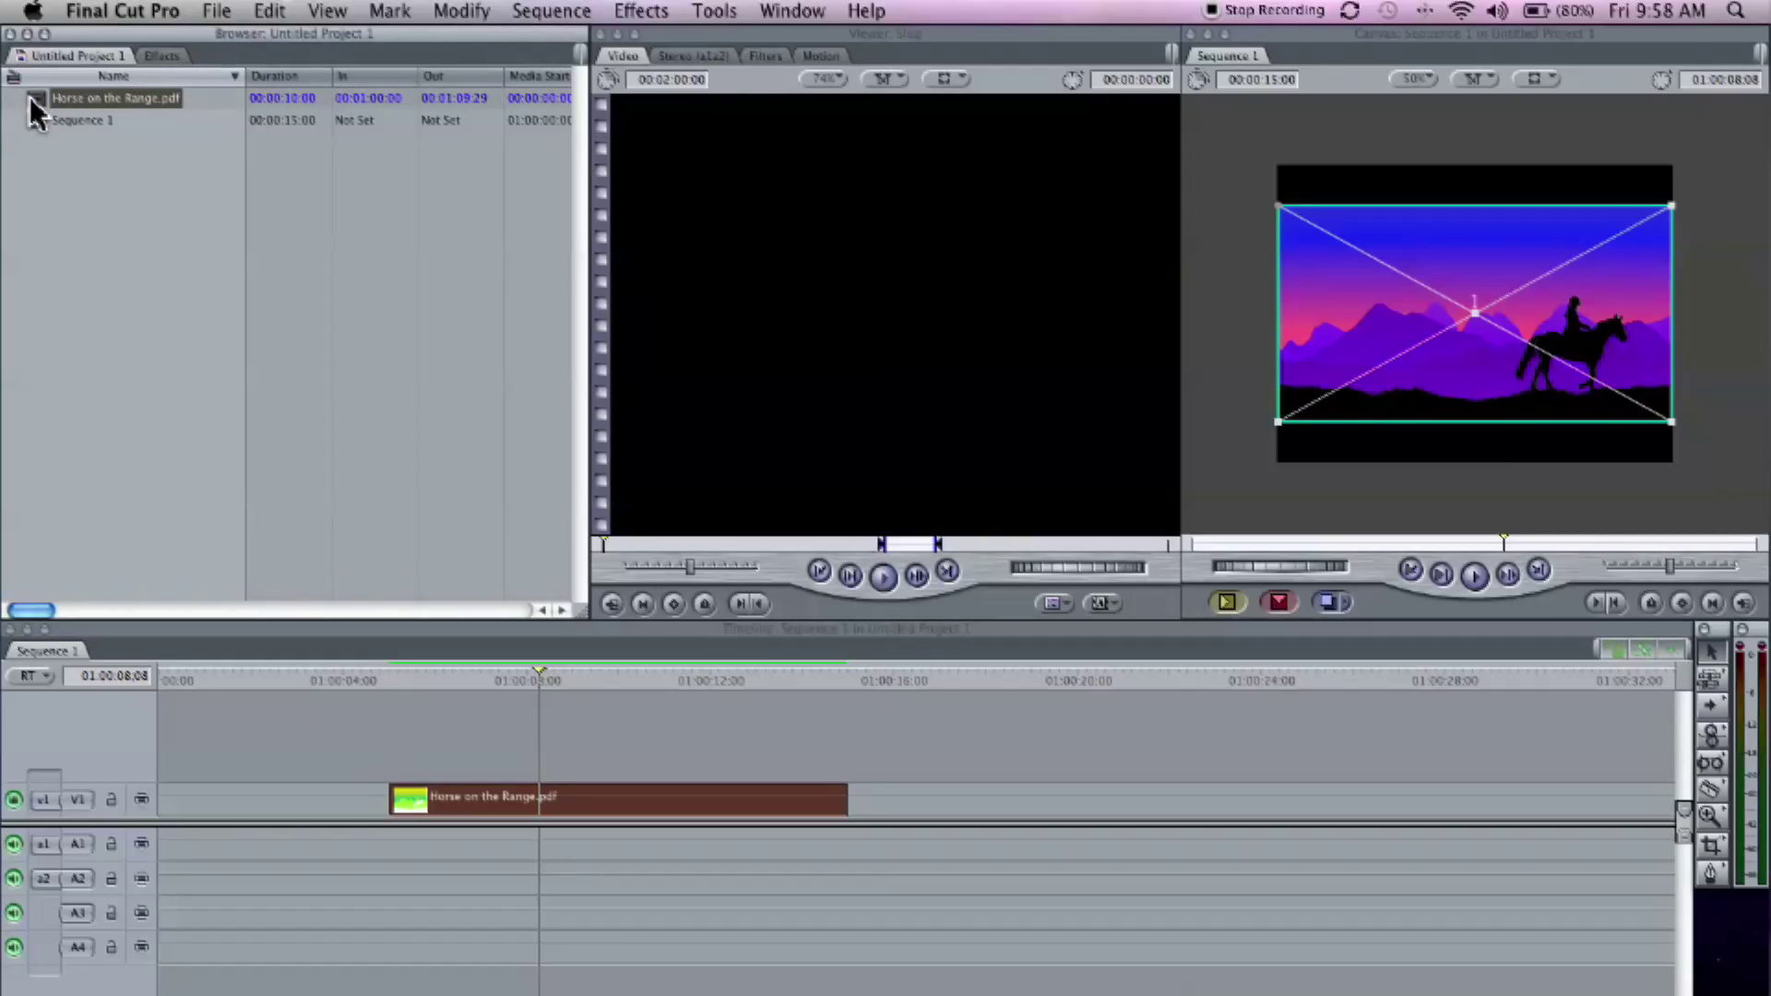
pyautogui.press('super+9')
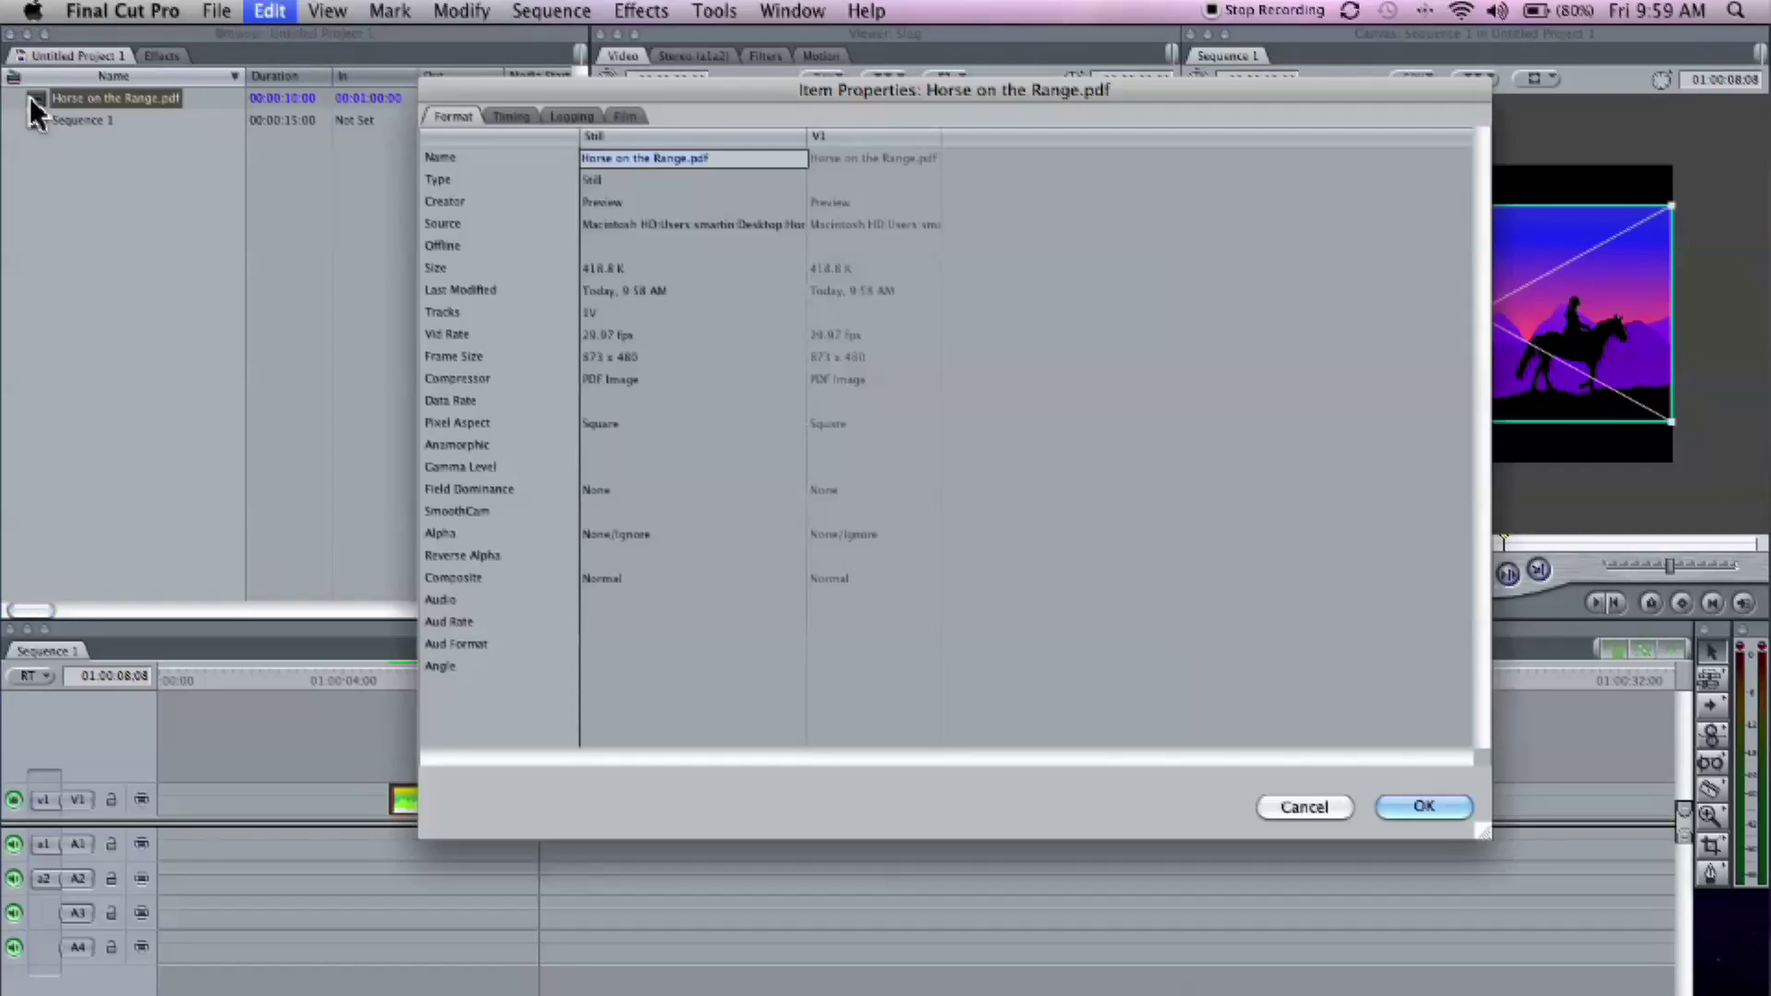